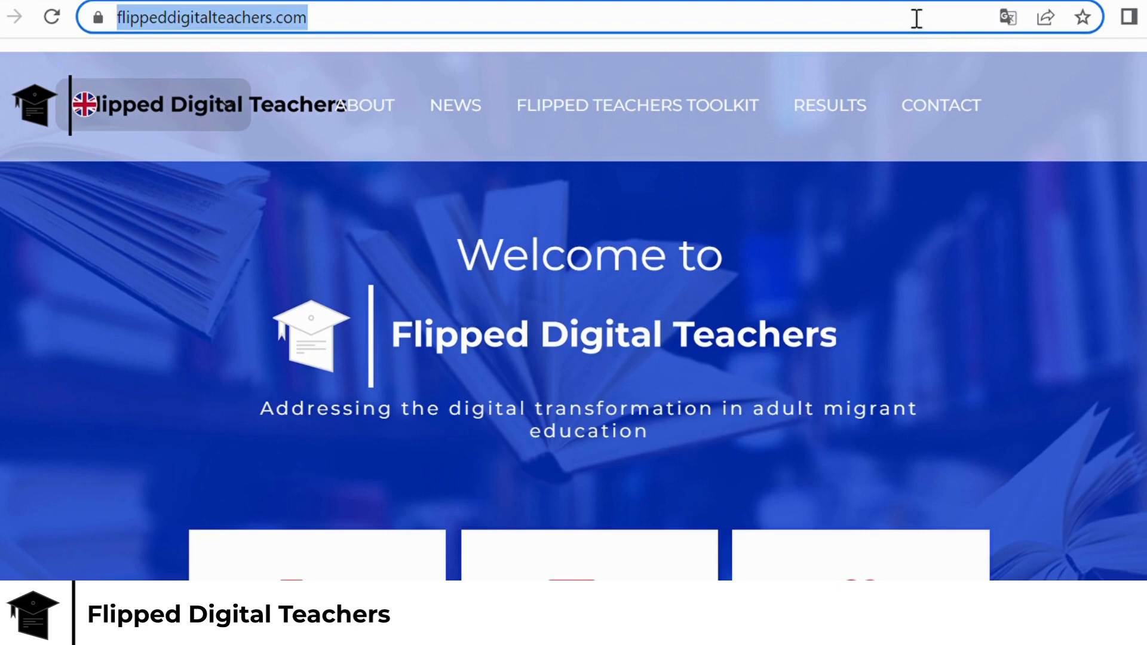
{"action": "type", "text": "https://gmail.com/"}
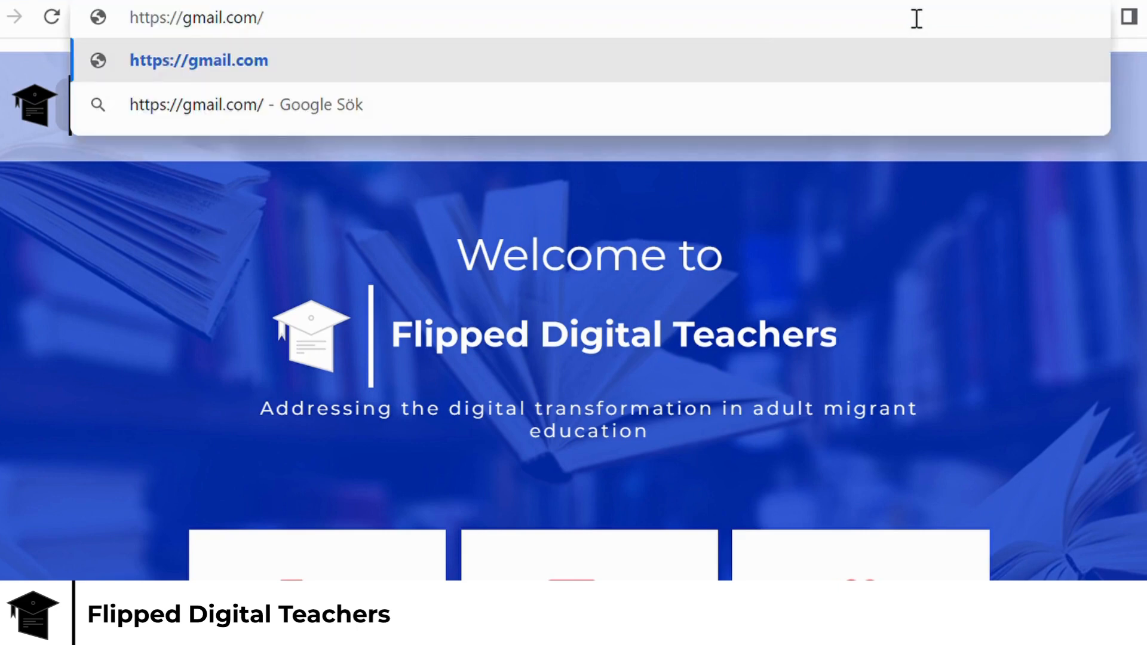
{"action": "key", "text": "Return"}
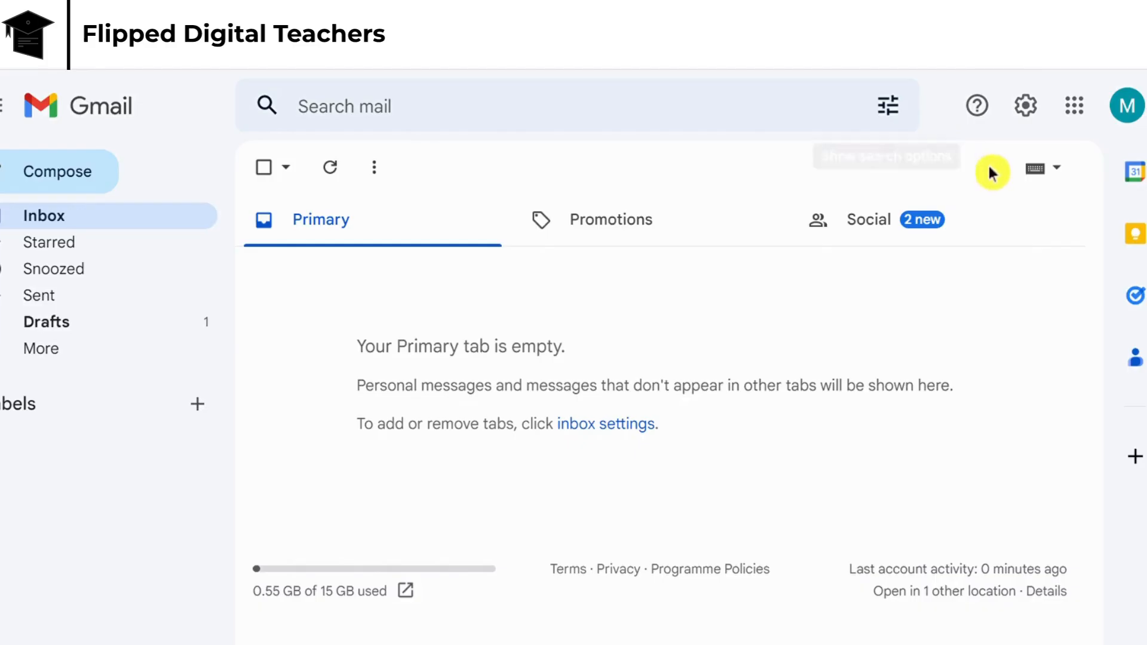
{"action": "left_click", "coordinate": [1075, 107]}
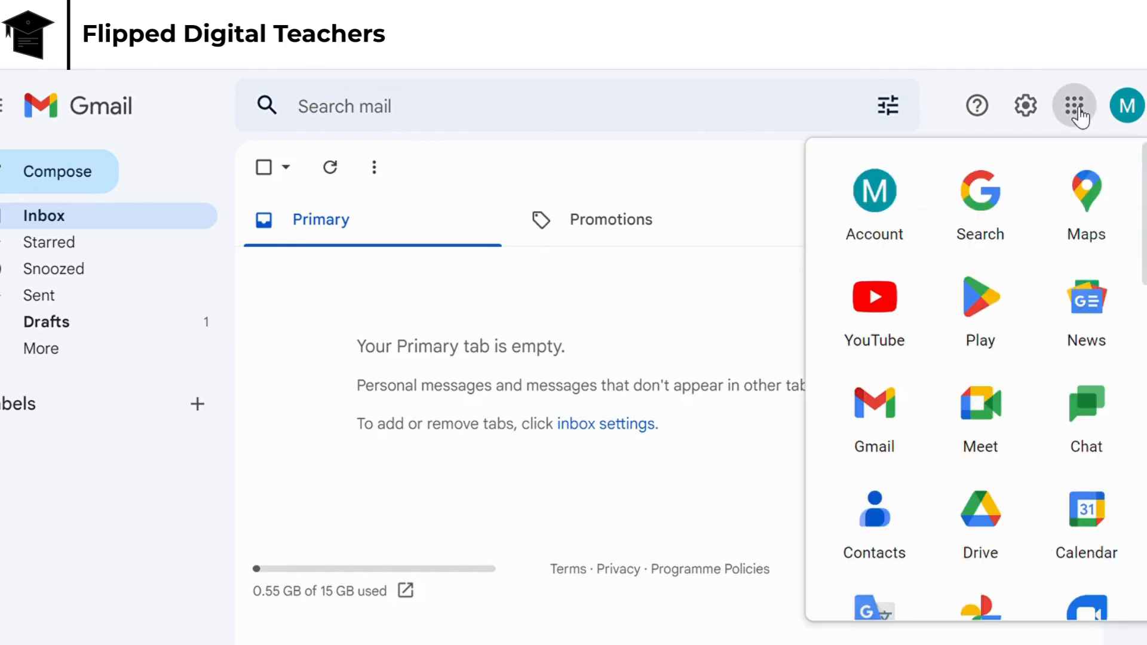
{"action": "scroll", "coordinate": [1057, 287], "scroll_direction": "down", "scroll_amount": 5}
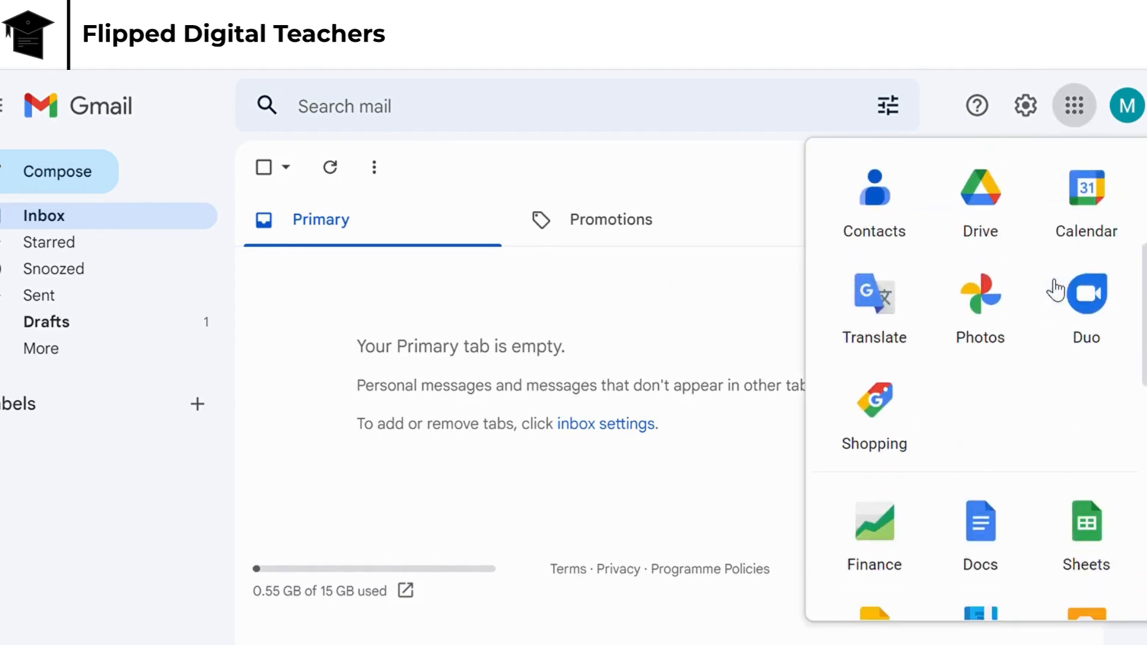
{"action": "scroll", "coordinate": [1057, 289], "scroll_direction": "down", "scroll_amount": 8}
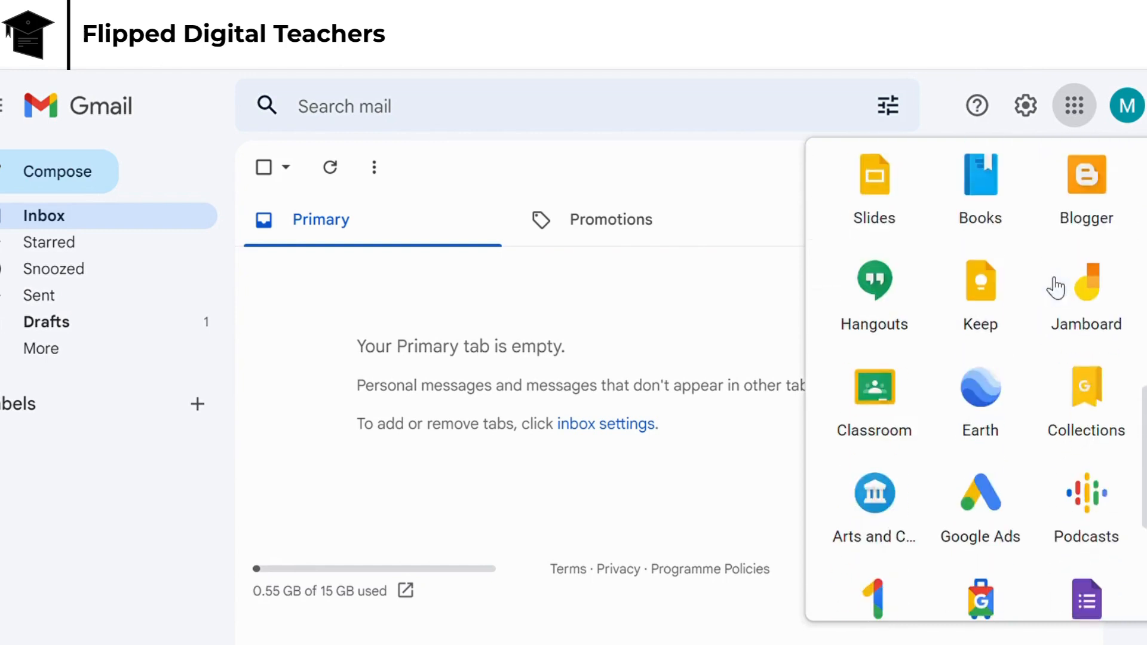
{"action": "scroll", "coordinate": [1057, 287], "scroll_direction": "down", "scroll_amount": 4}
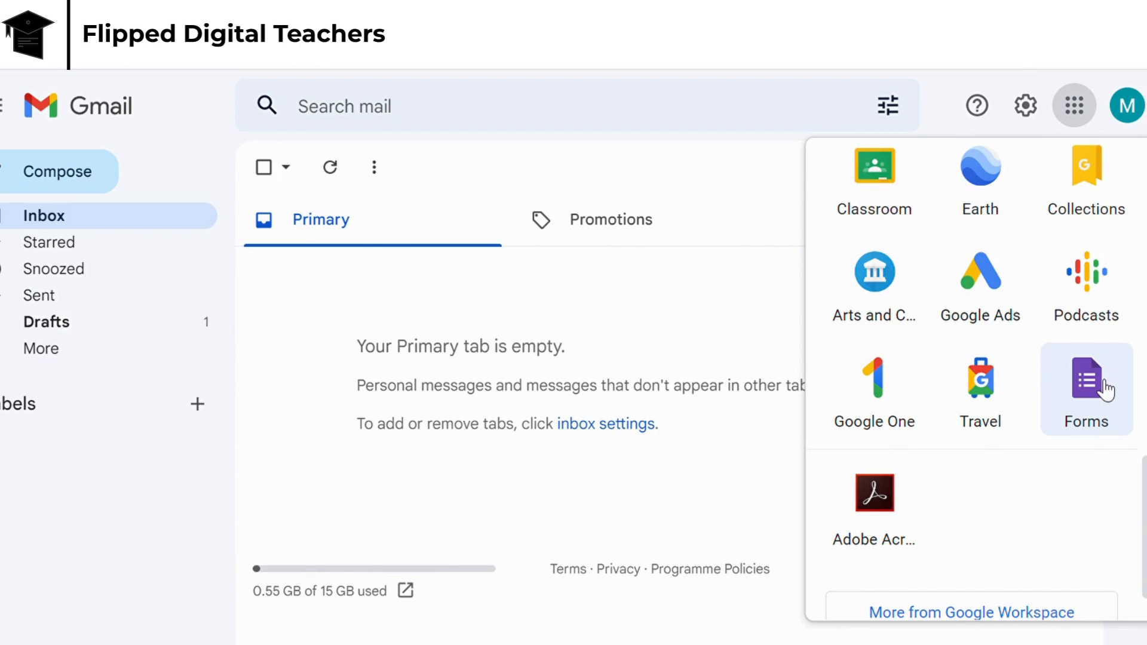
{"action": "left_click", "coordinate": [1101, 430]}
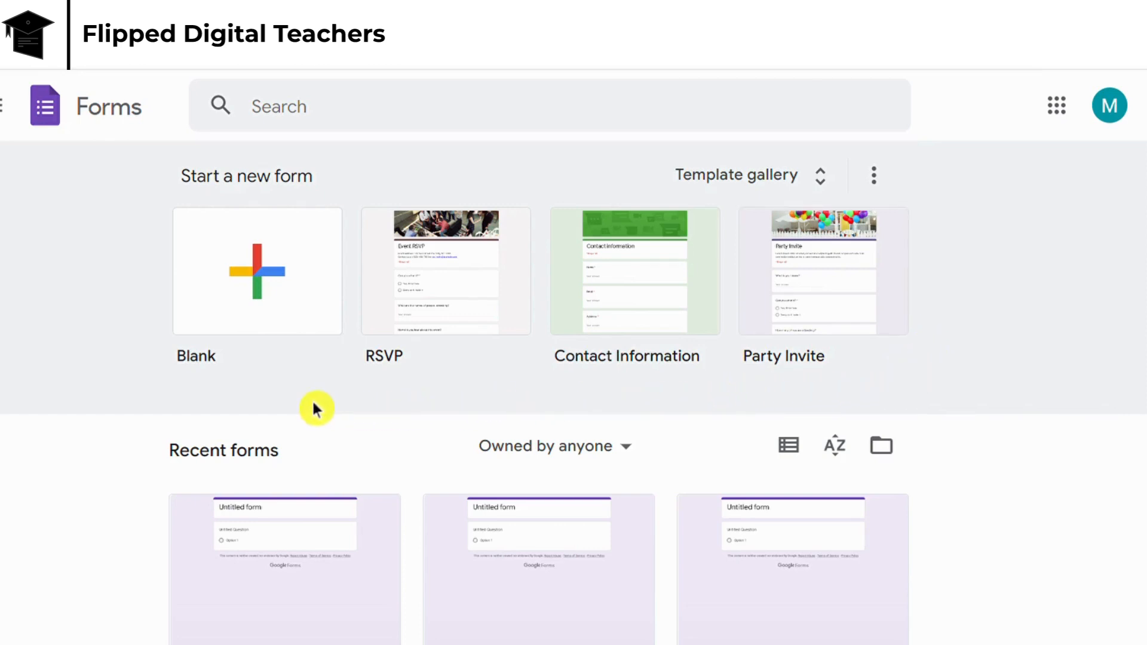
- Create a blank form and name it "English class self assessment"
{"action": "left_click", "coordinate": [270, 333]}
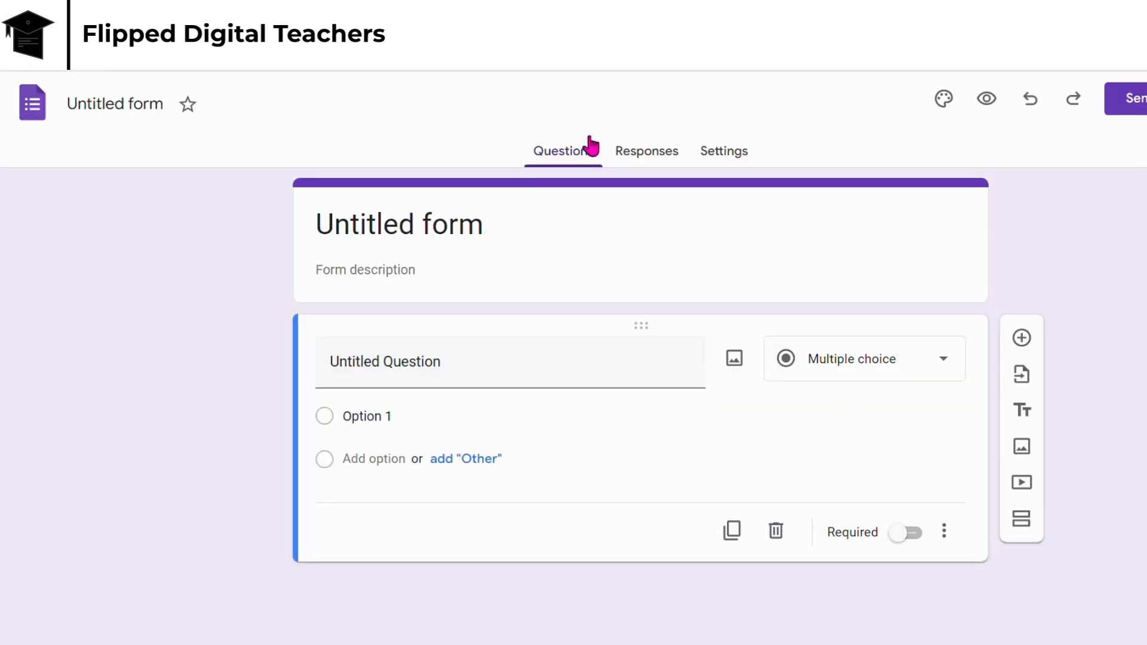
{"action": "left_click", "coordinate": [153, 122]}
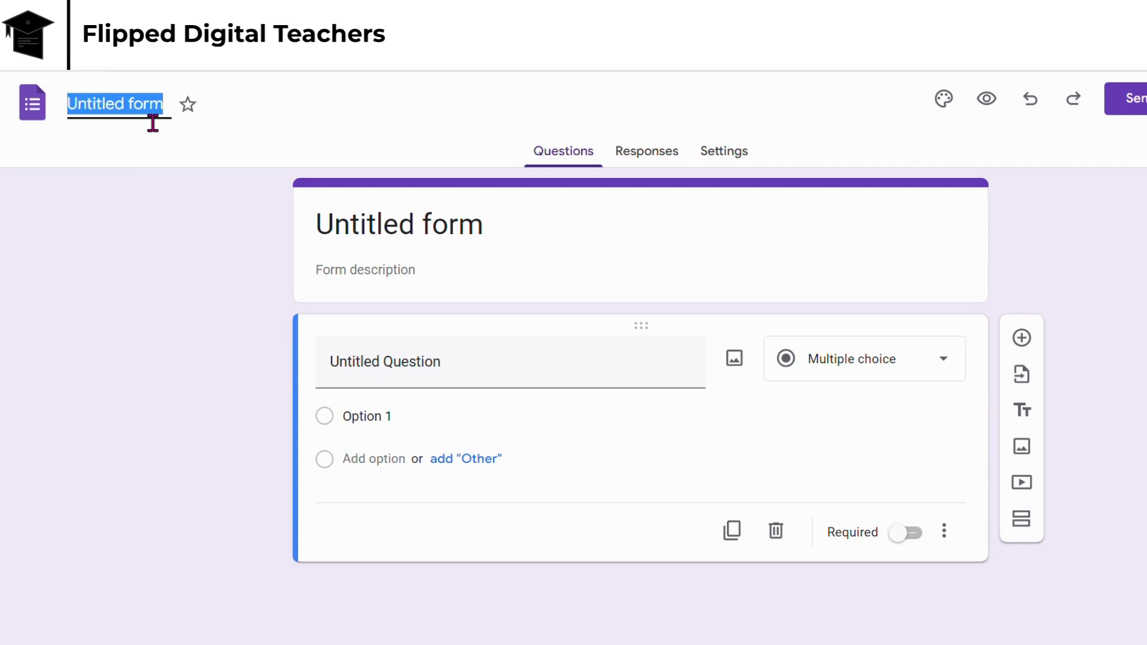
{"action": "type", "text": "English c"}
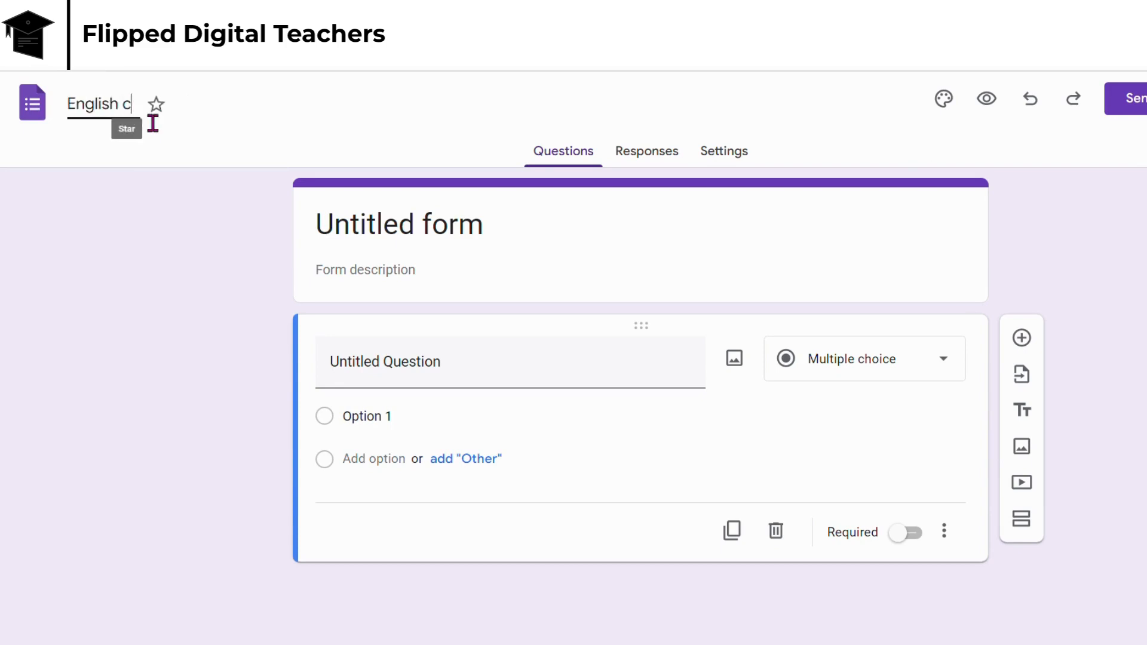
{"action": "type", "text": "lass self "}
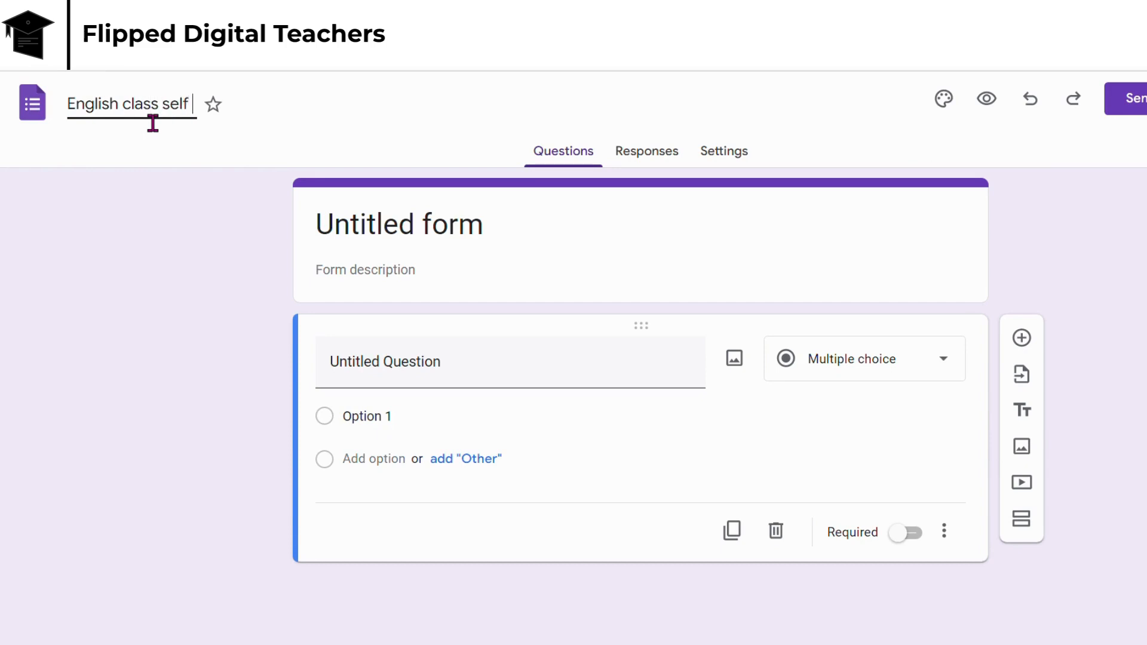
{"action": "type", "text": "assessment"}
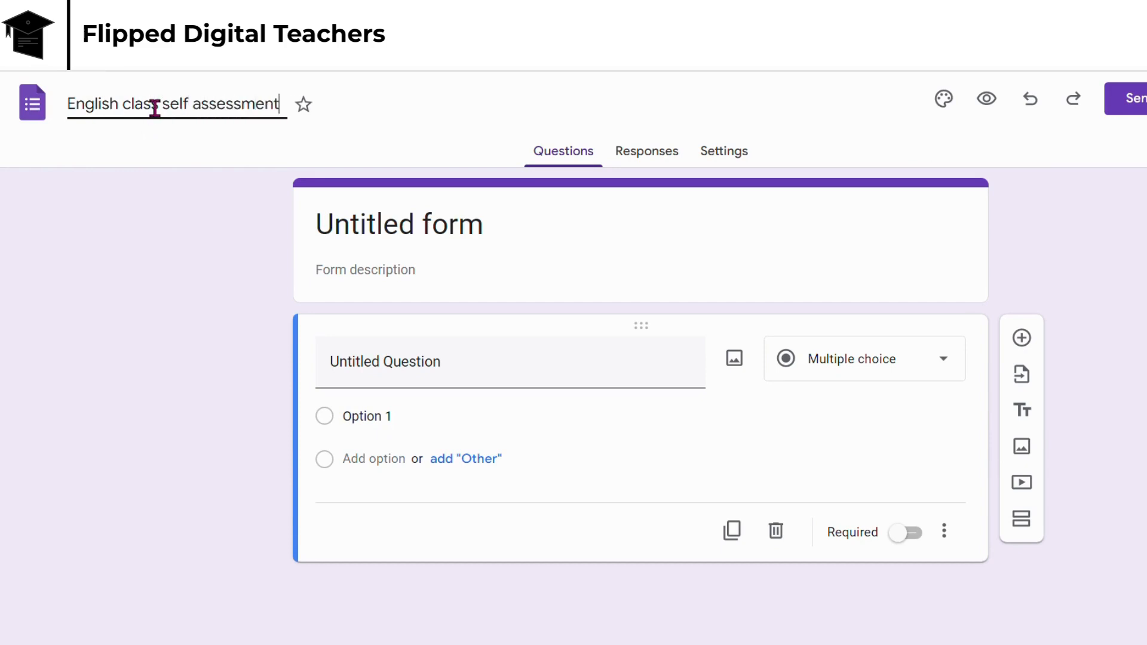
{"action": "left_click", "coordinate": [401, 116]}
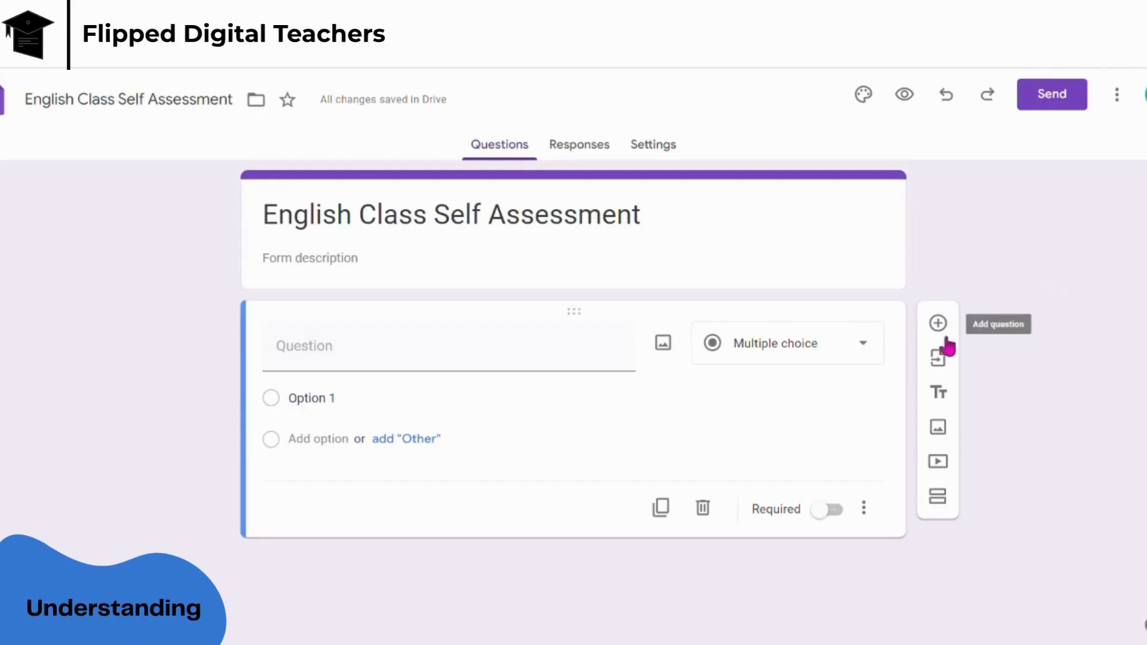
- Add a title block above the first question and give it the bold title "Understanding"
{"action": "left_click", "coordinate": [941, 395]}
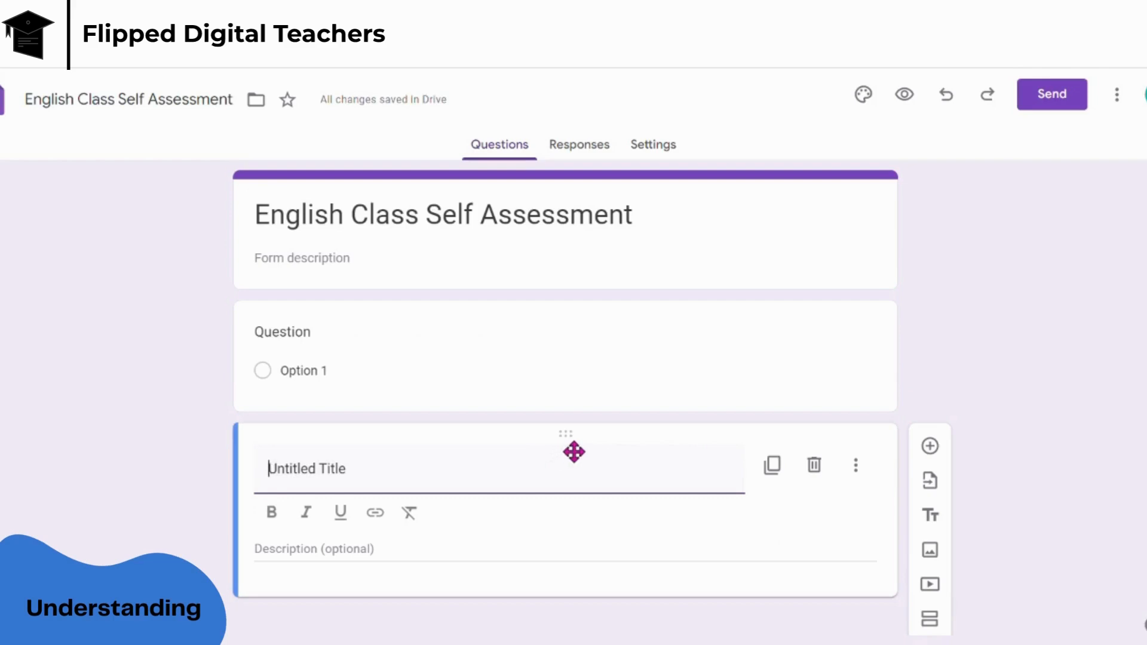
{"action": "left_click_drag", "start_coordinate": [573, 453], "coordinate": [599, 281]}
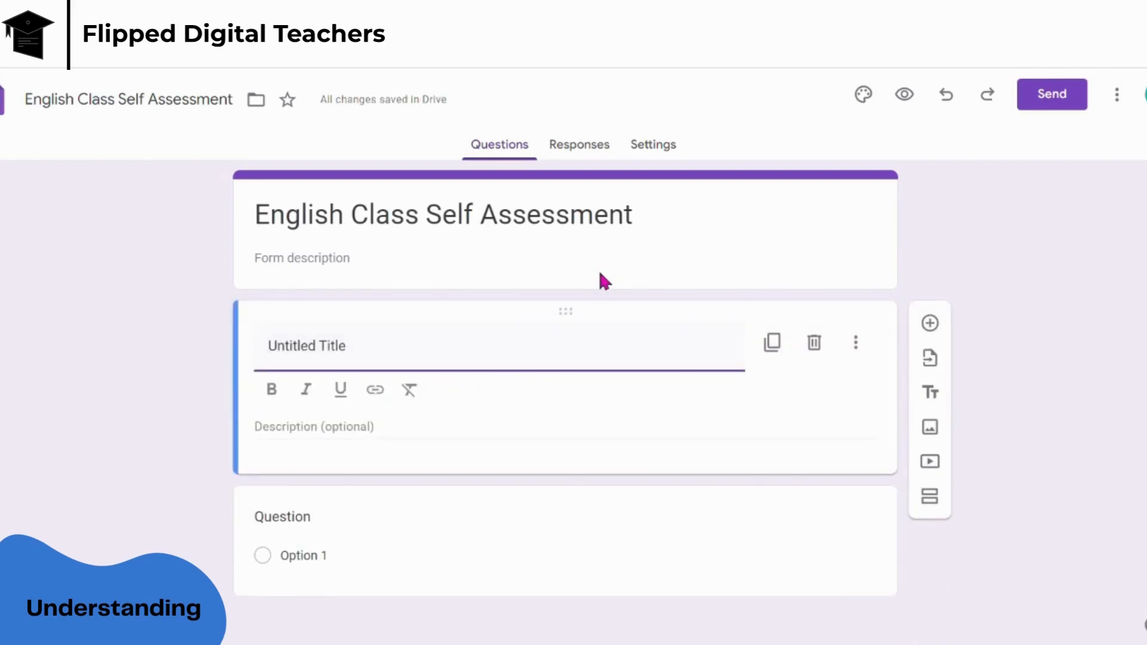
{"action": "left_click", "coordinate": [596, 367]}
{"action": "key", "text": "ctrl+a"}
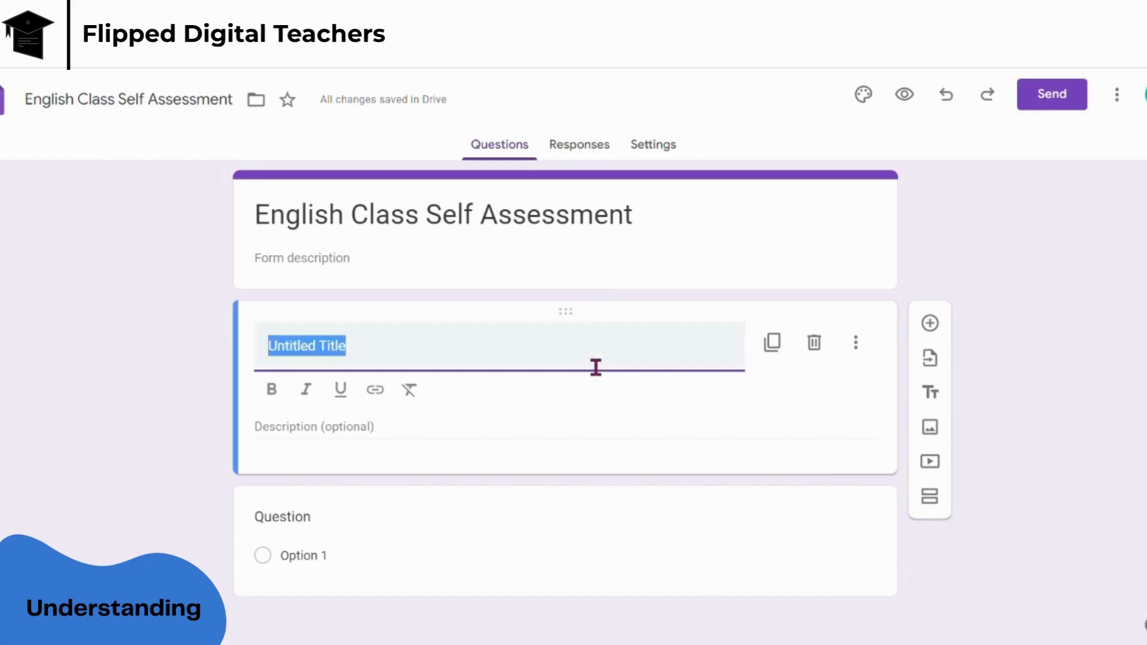
{"action": "type", "text": "Understanding"}
{"action": "key", "text": "ctrl+a"}
{"action": "key", "text": "ctrl+b"}
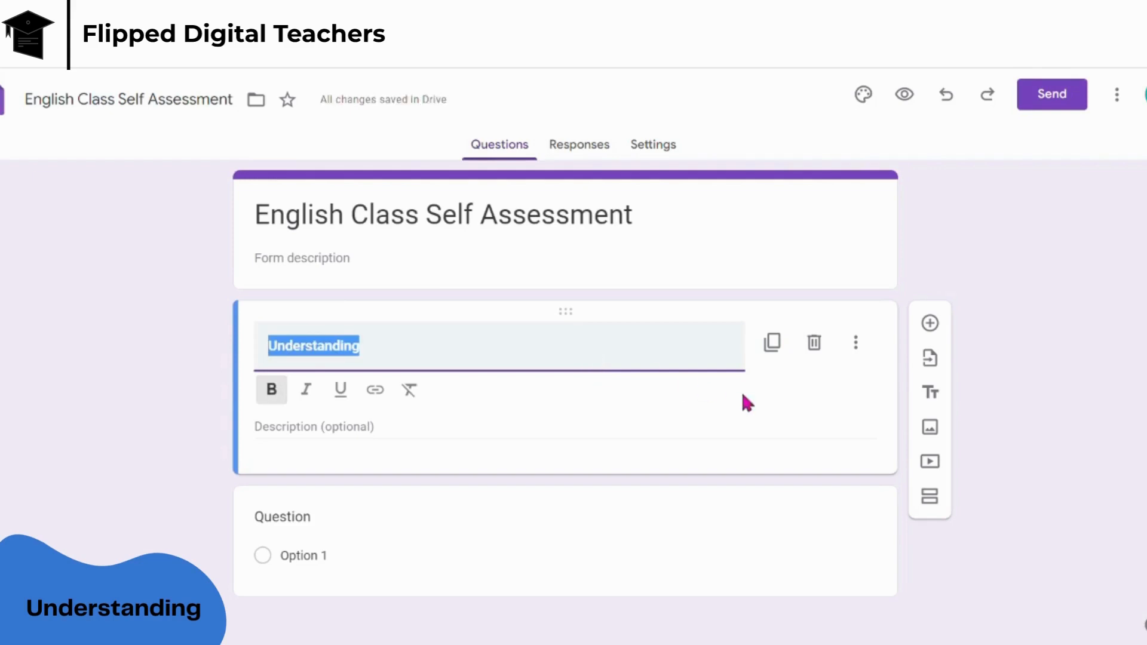
{"action": "left_click", "coordinate": [298, 526]}
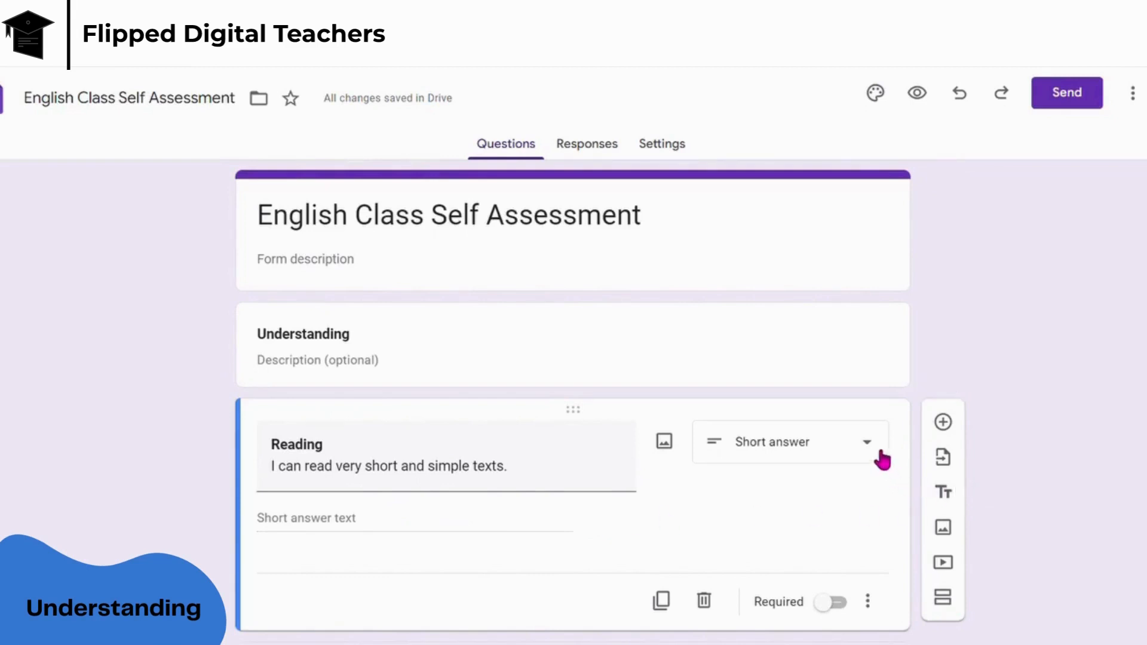
- Change the Reading question about very short and simple texts to the Multiple choice type
{"action": "scroll", "coordinate": [879, 456], "scroll_direction": "down", "scroll_amount": 1}
{"action": "scroll", "coordinate": [878, 457], "scroll_direction": "down", "scroll_amount": 1}
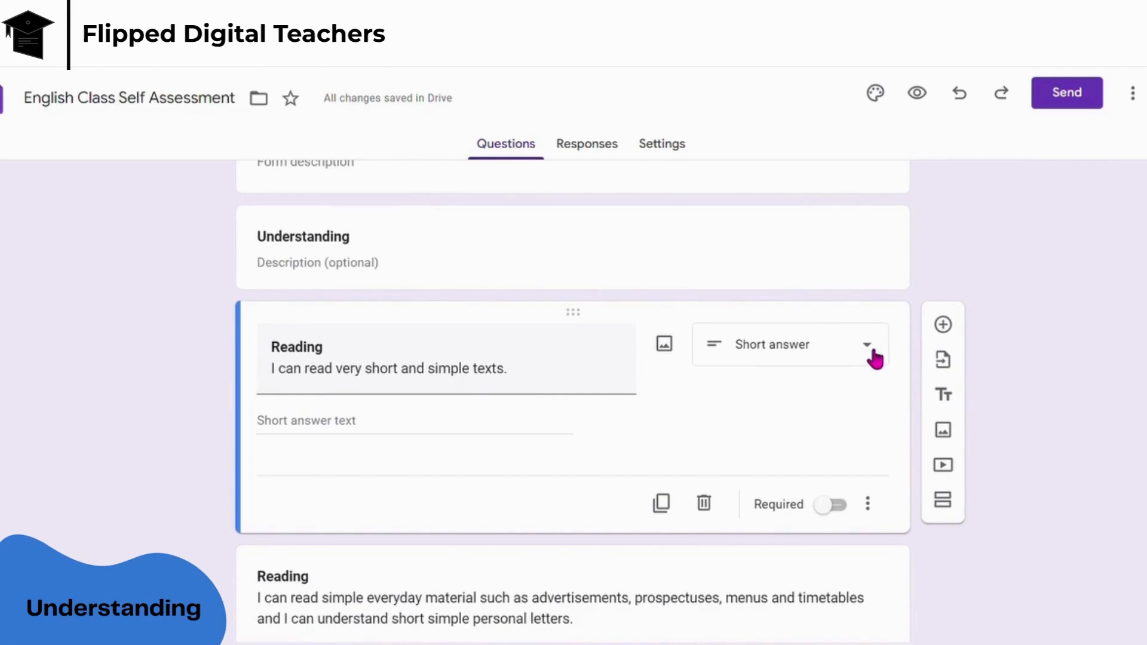
{"action": "left_click", "coordinate": [872, 355]}
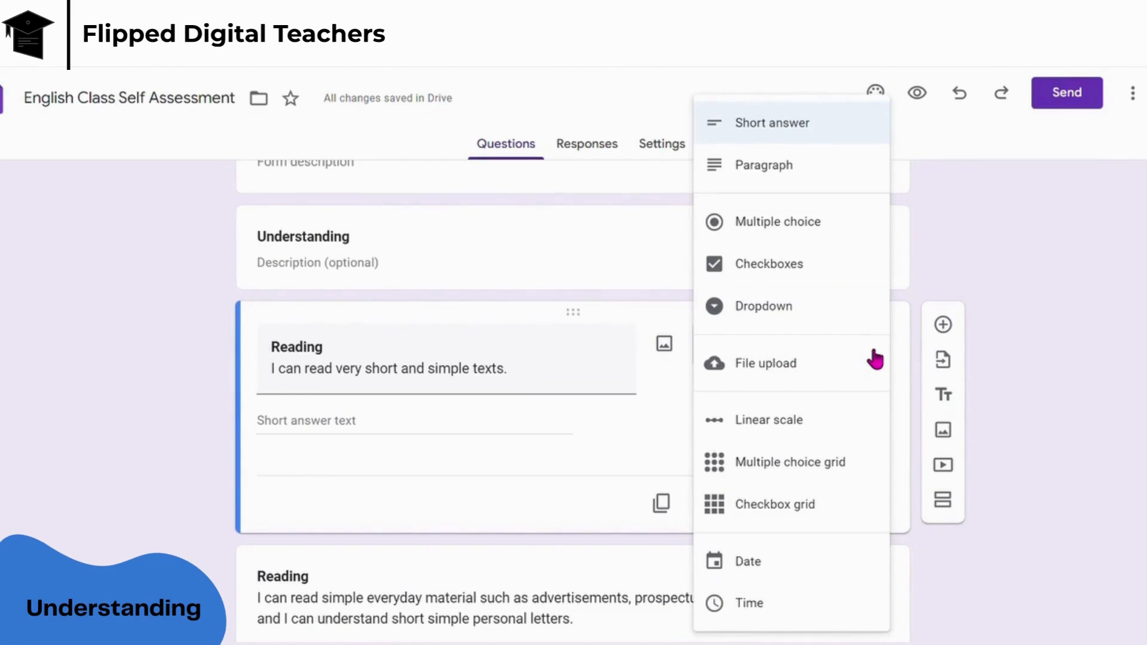
{"action": "left_click", "coordinate": [839, 239]}
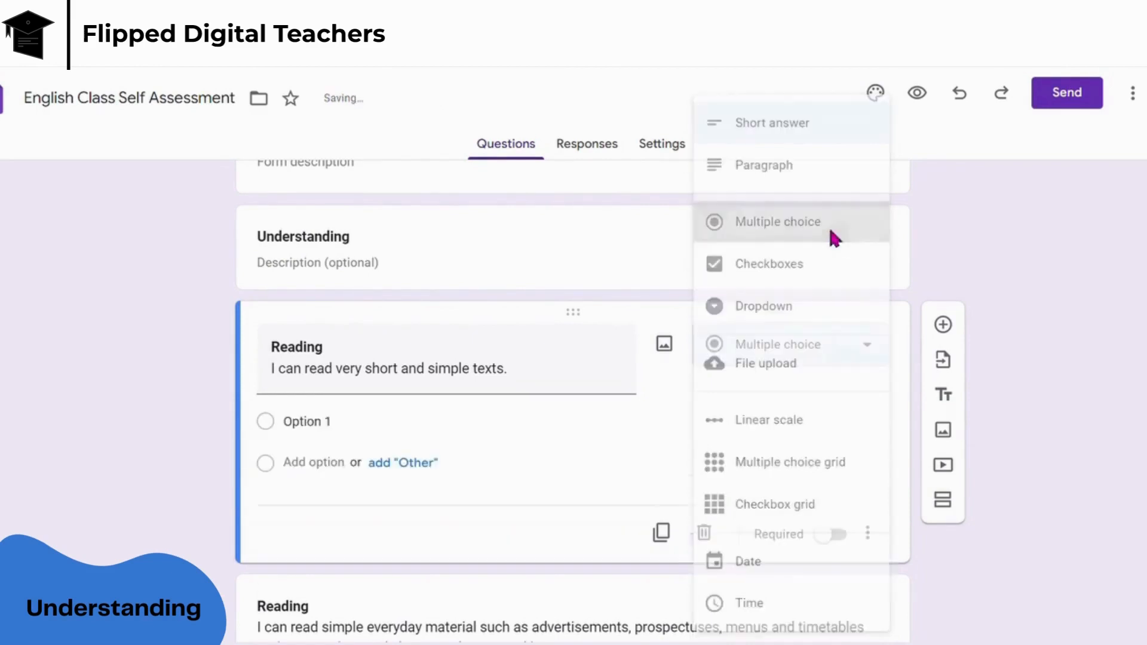
- Give the Reading question about very short and simple texts the answer options "I agree" and "I disagree"
{"action": "left_click", "coordinate": [333, 441]}
{"action": "type", "text": "I agree"}
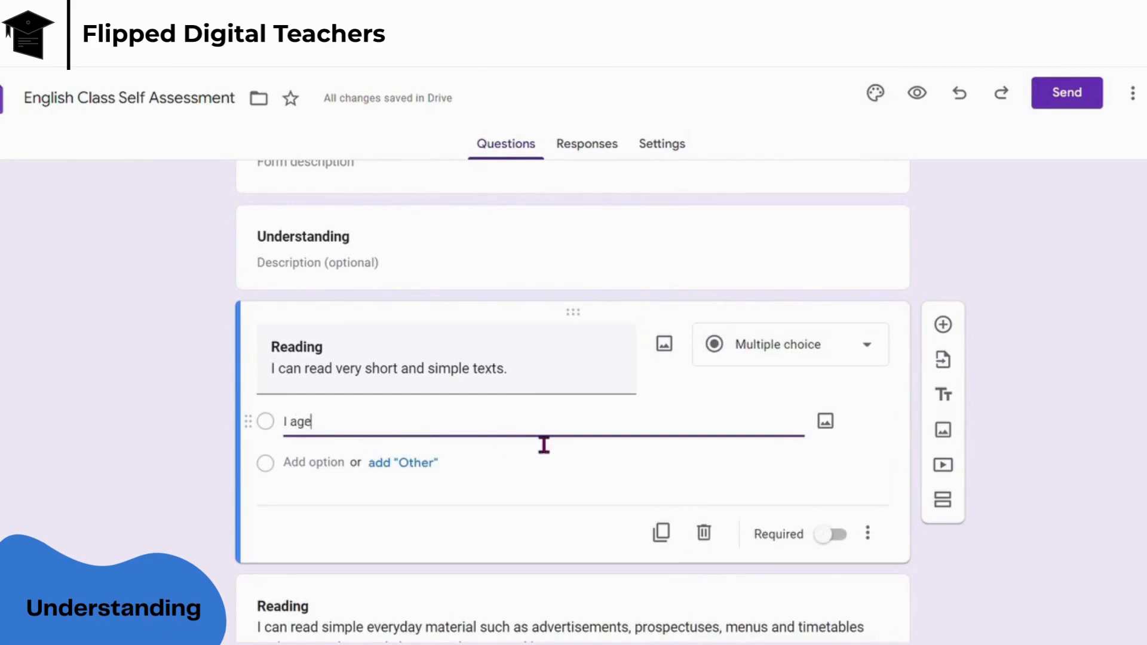
{"action": "key", "text": "Tab"}
{"action": "left_click", "coordinate": [358, 409]}
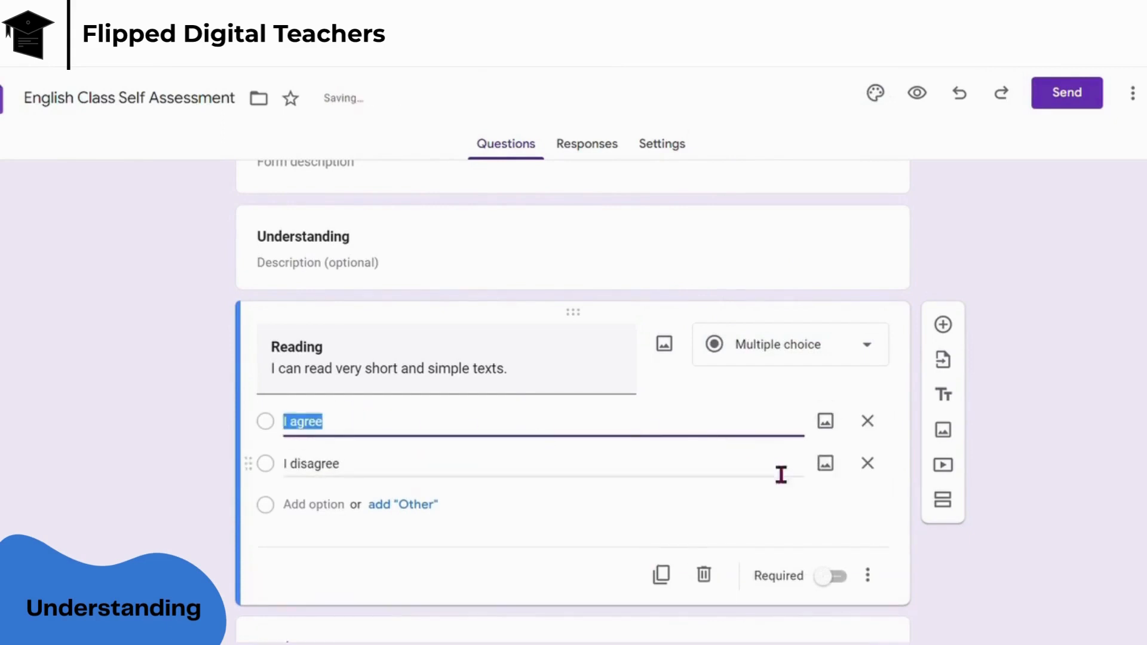
{"action": "left_click", "coordinate": [778, 515]}
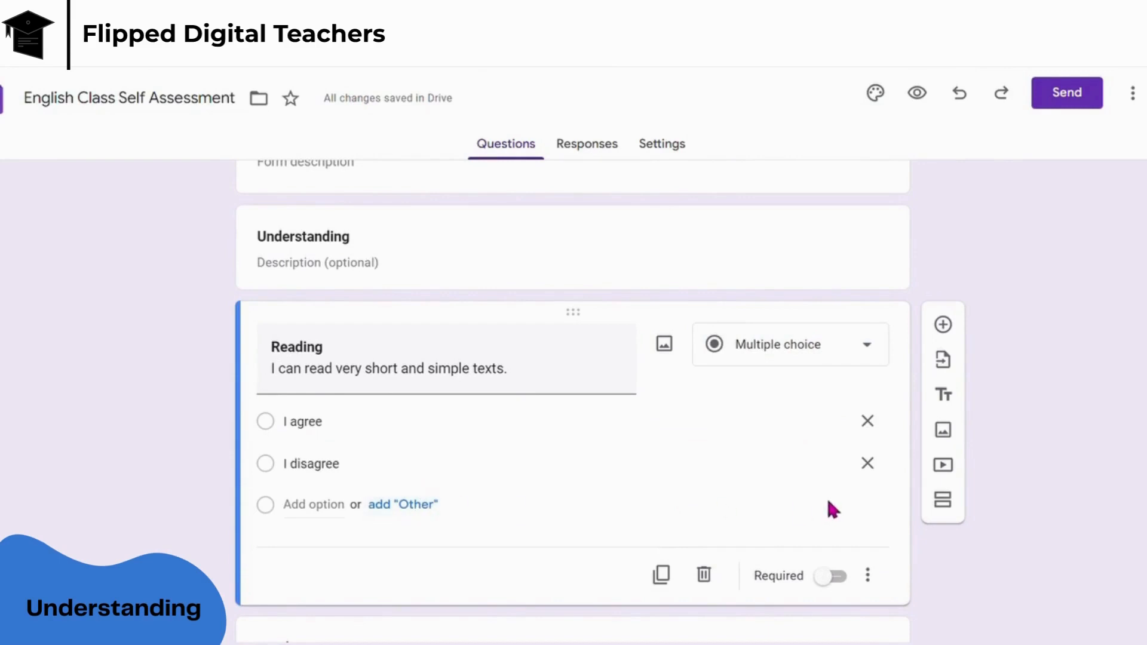
- Change the Reading question about simple everyday material from a linear scale to the Multiple choice type
{"action": "scroll", "coordinate": [834, 510], "scroll_direction": "down", "scroll_amount": 6}
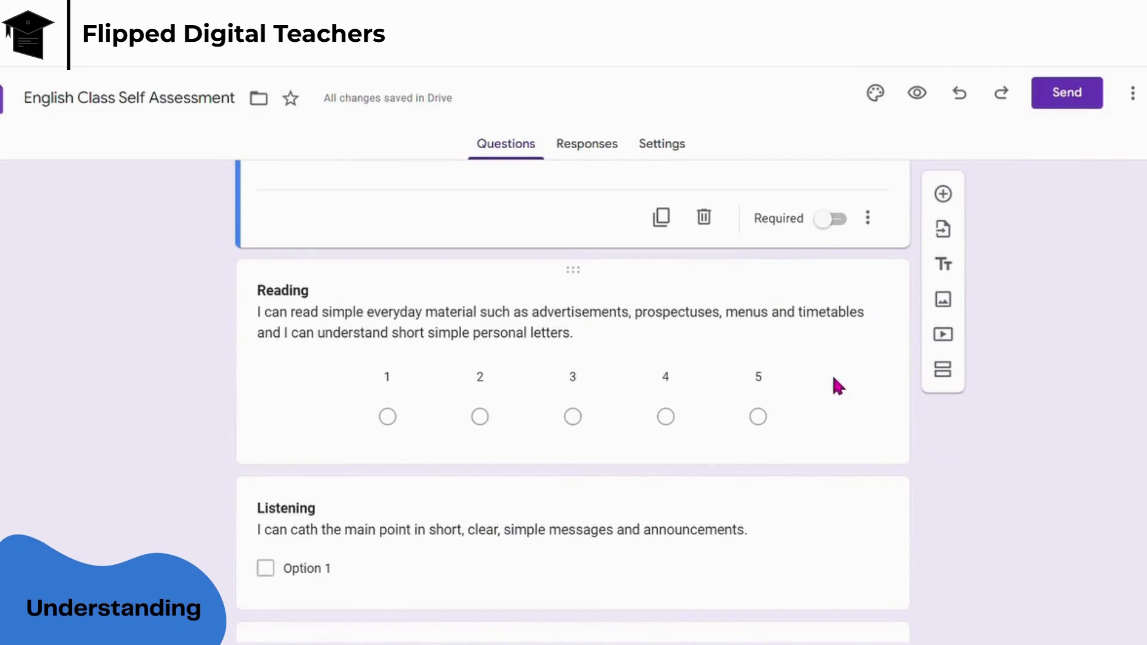
{"action": "left_click", "coordinate": [837, 386]}
{"action": "left_click", "coordinate": [801, 176]}
{"action": "left_click", "coordinate": [801, 218]}
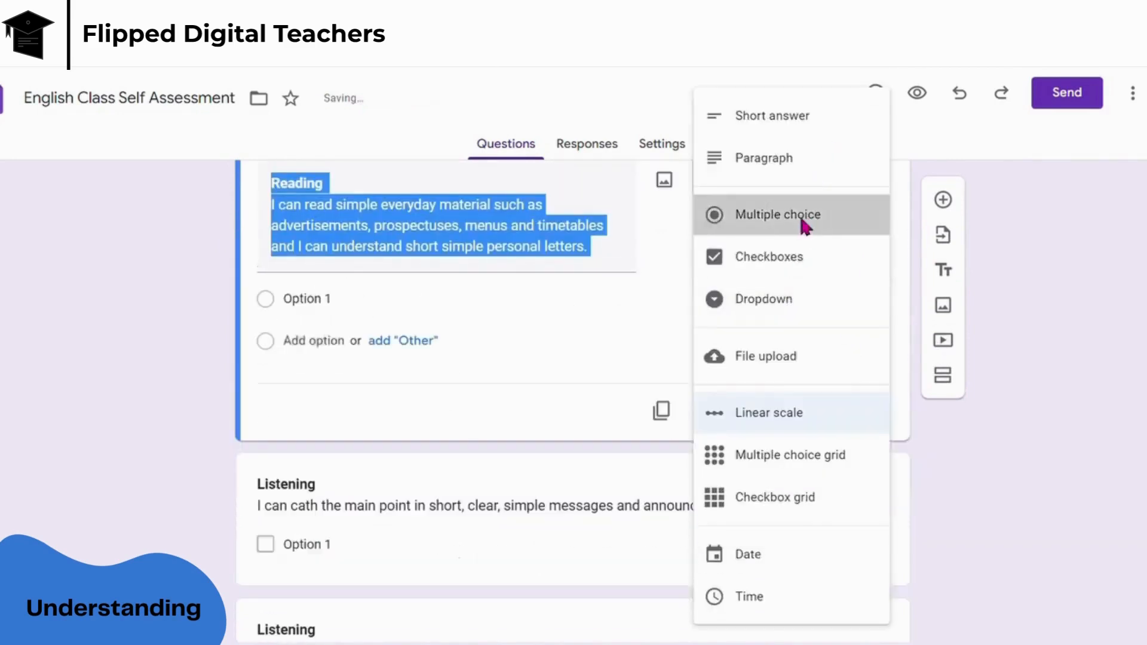
- Enter "Strongly agree", "Somewhat agree" and "Strongly disagree" as the answer options of the Reading question about simple everyday material
{"action": "left_click", "coordinate": [350, 319]}
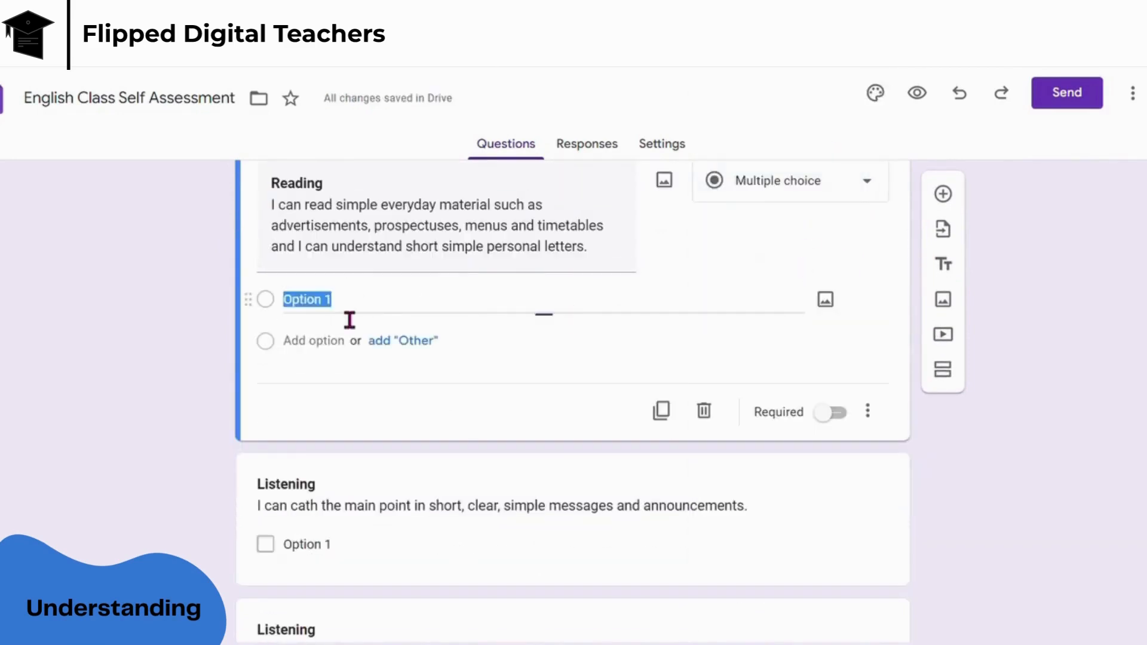
{"action": "type", "text": "Strongly agree"}
{"action": "key", "text": "Return"}
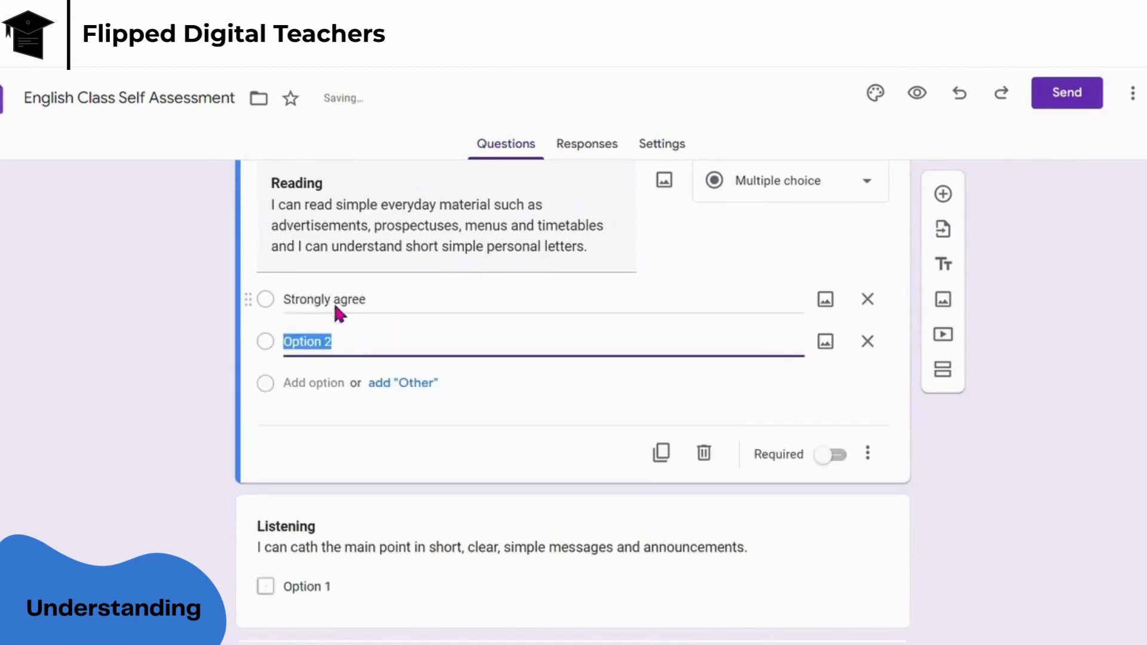
{"action": "type", "text": "Somewhat agree"}
{"action": "key", "text": "Tab"}
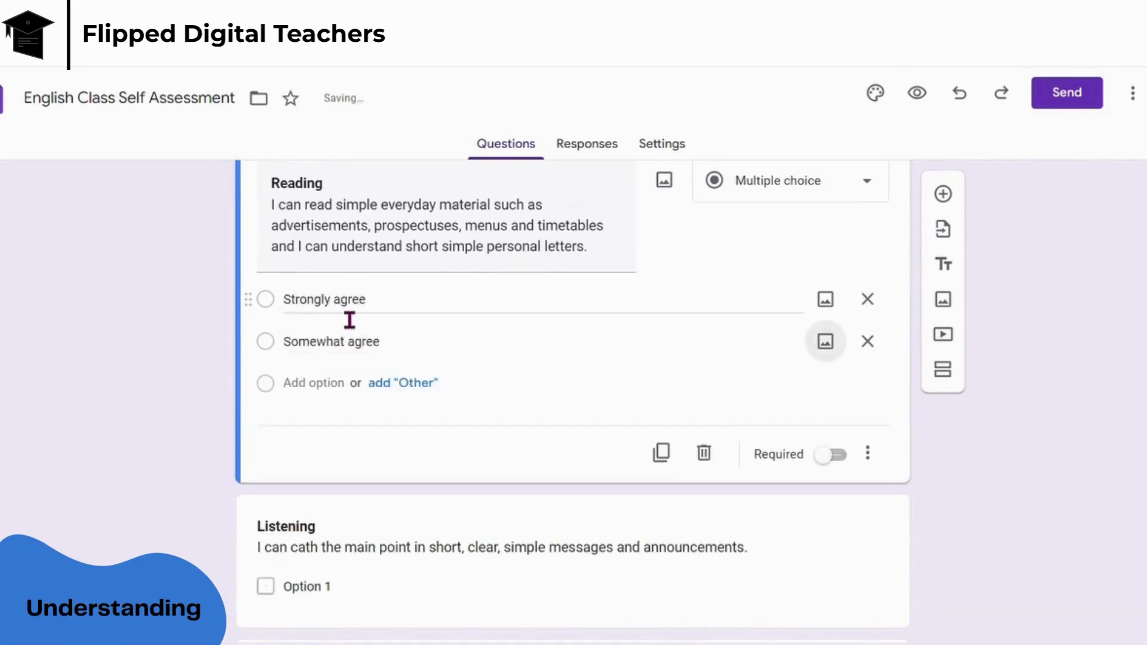
{"action": "left_click", "coordinate": [426, 358]}
{"action": "key", "text": "Return"}
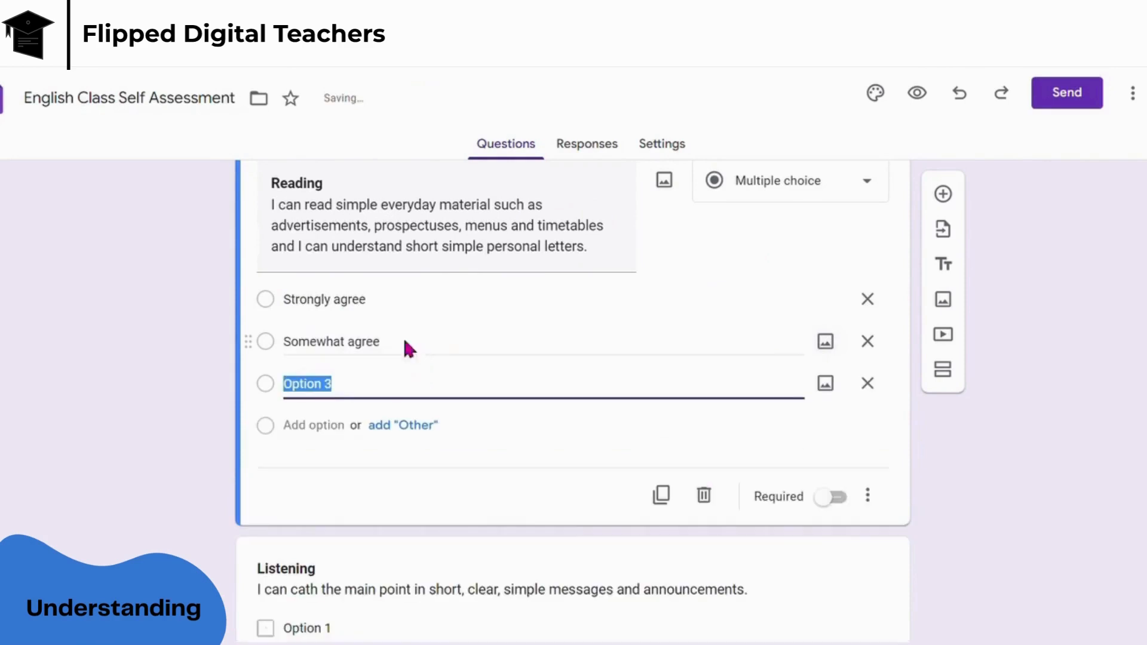
{"action": "type", "text": "Strongly disagree"}
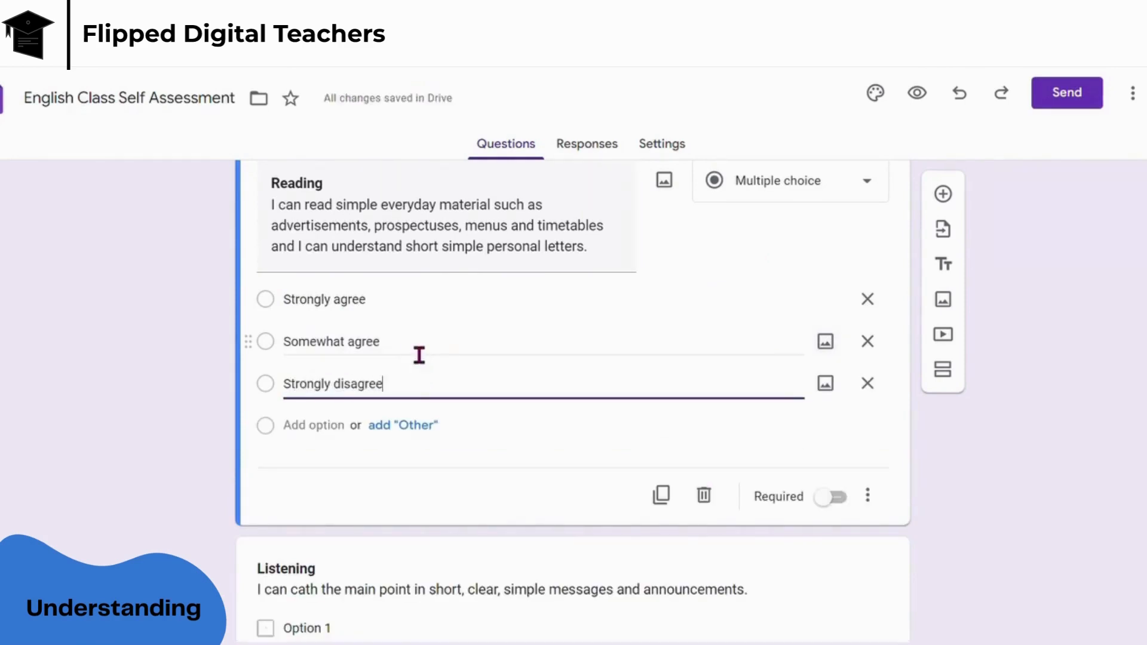
{"action": "left_click", "coordinate": [549, 449]}
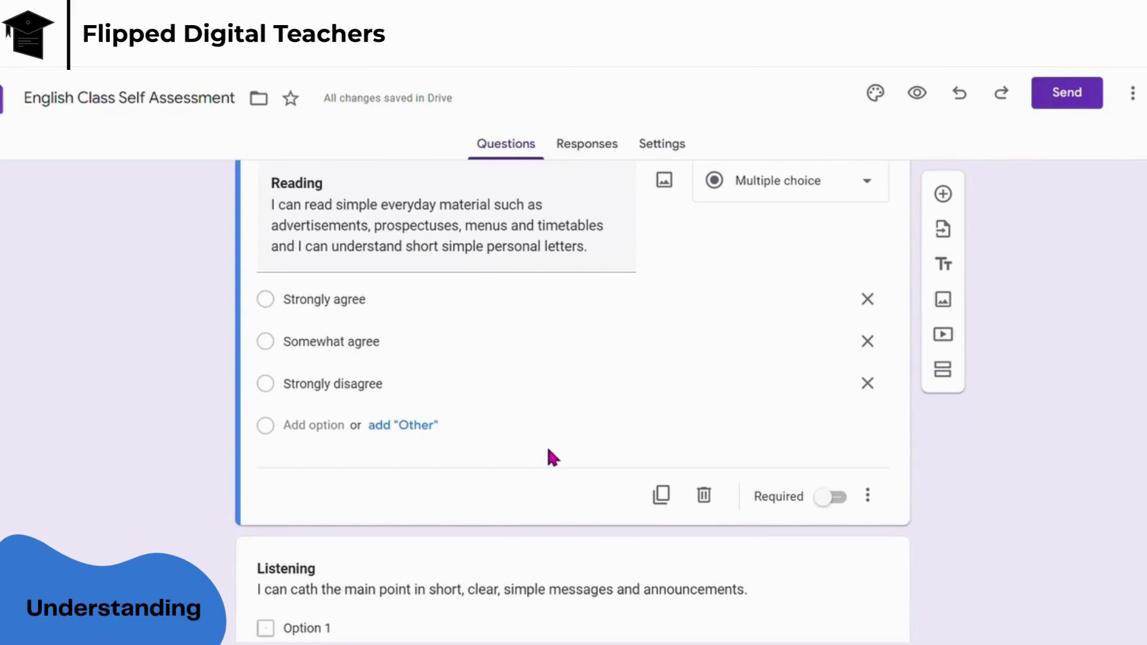
- Change the Listening question about short, clear, simple messages and announcements to a Linear scale from 1 to 10
{"action": "scroll", "coordinate": [549, 449], "scroll_direction": "down", "scroll_amount": 2}
{"action": "scroll", "coordinate": [555, 460], "scroll_direction": "down", "scroll_amount": 1}
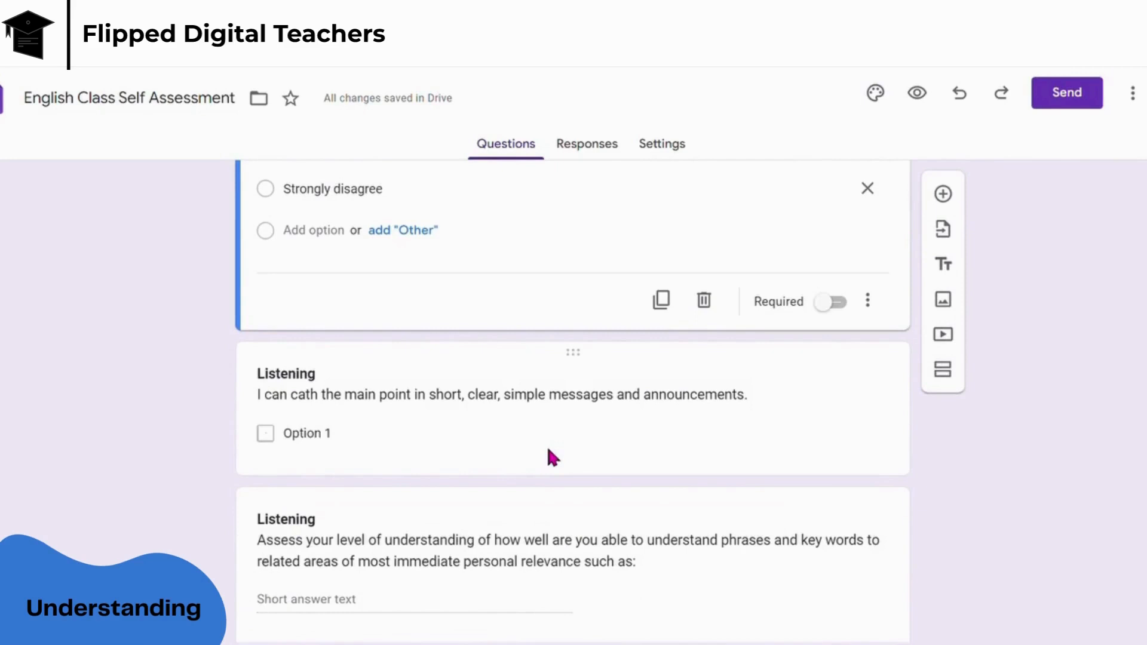
{"action": "left_click", "coordinate": [790, 409]}
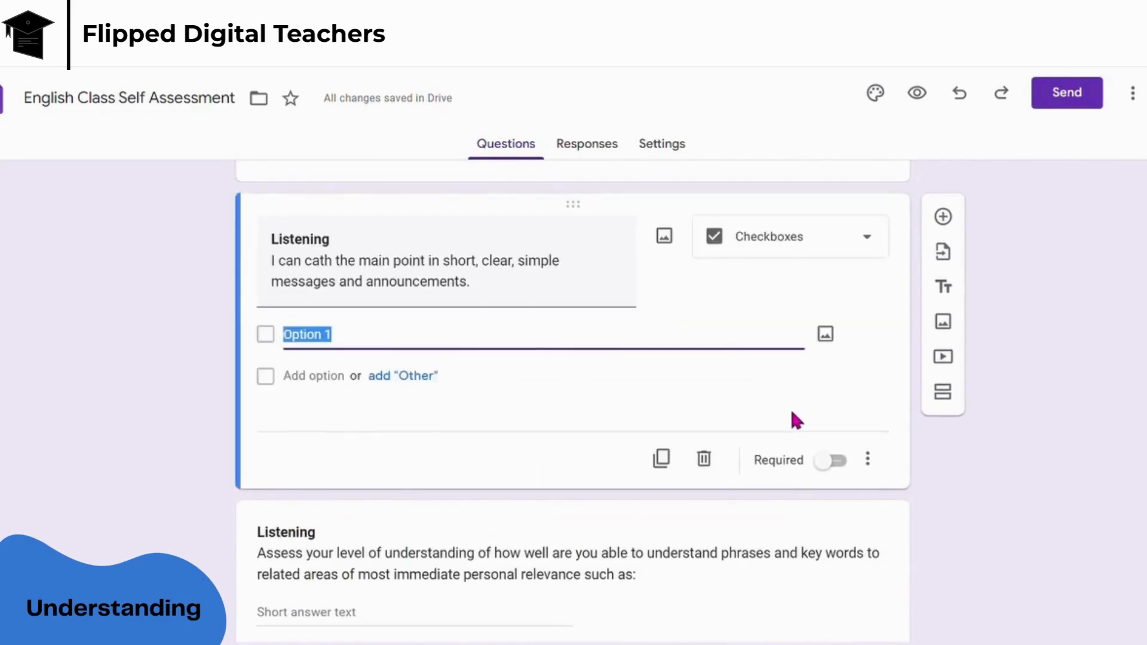
{"action": "left_click", "coordinate": [830, 247]}
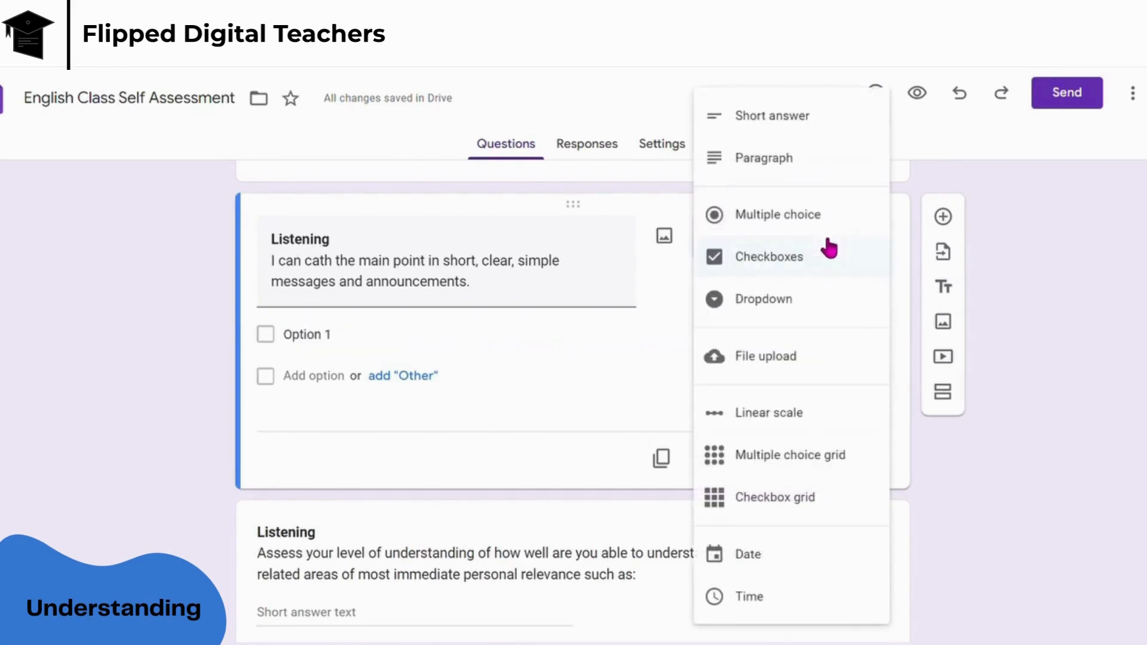
{"action": "left_click", "coordinate": [824, 414]}
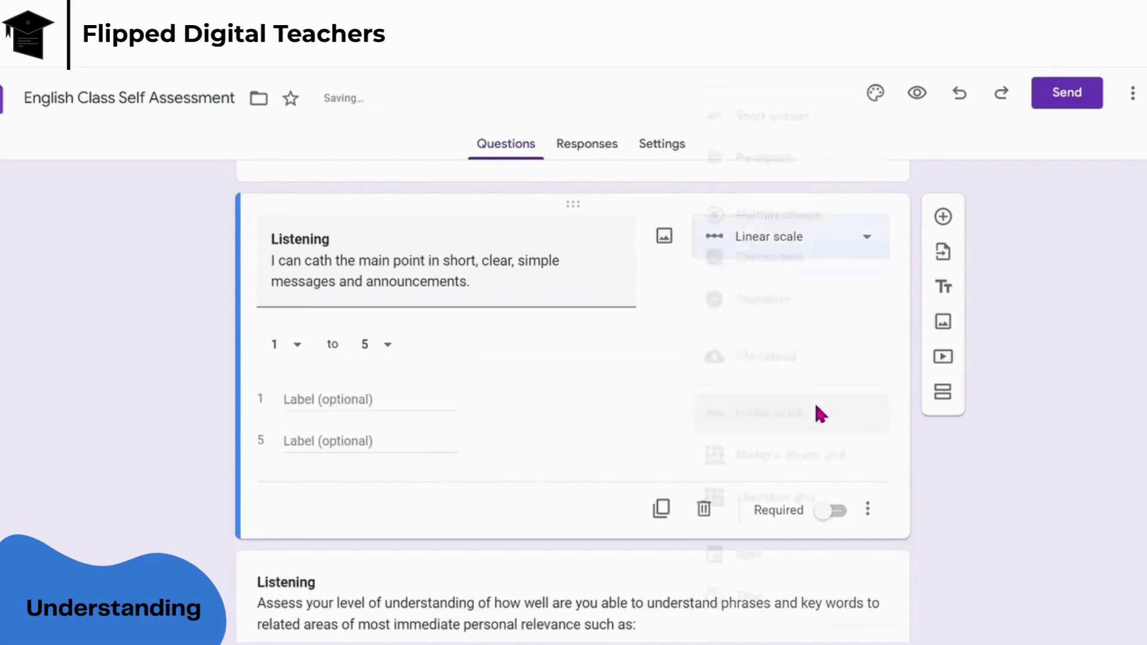
{"action": "left_click", "coordinate": [387, 346]}
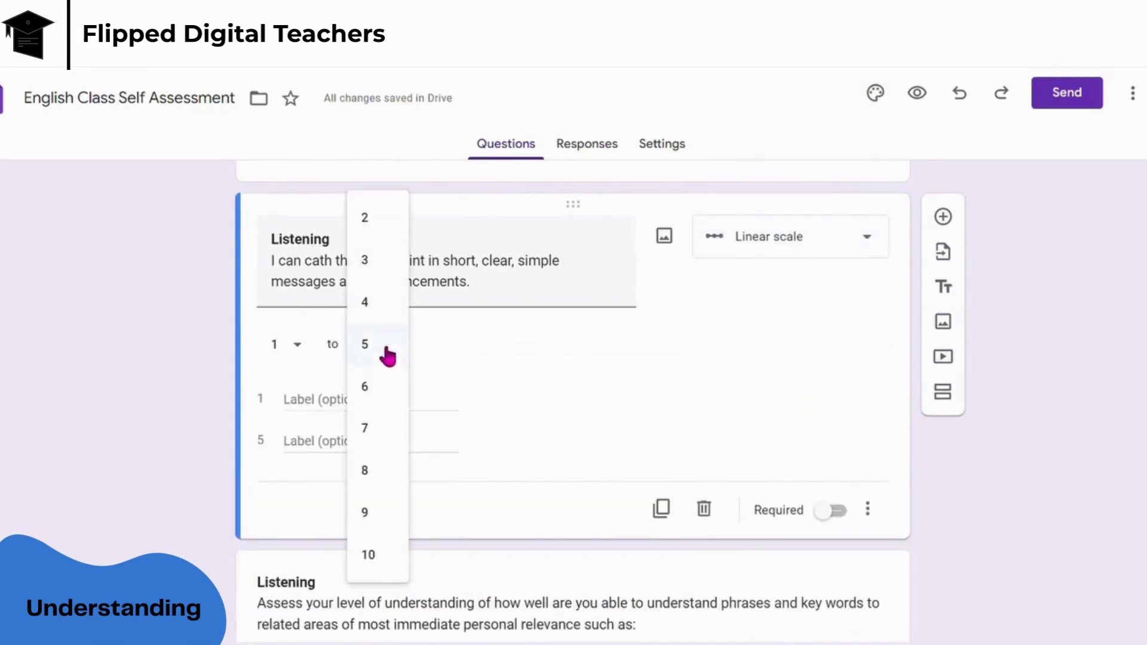
{"action": "left_click", "coordinate": [386, 561]}
- Label the Listening question's scale ends "Low understanding" for 1 and "High understanding" for 10
{"action": "left_click", "coordinate": [398, 409]}
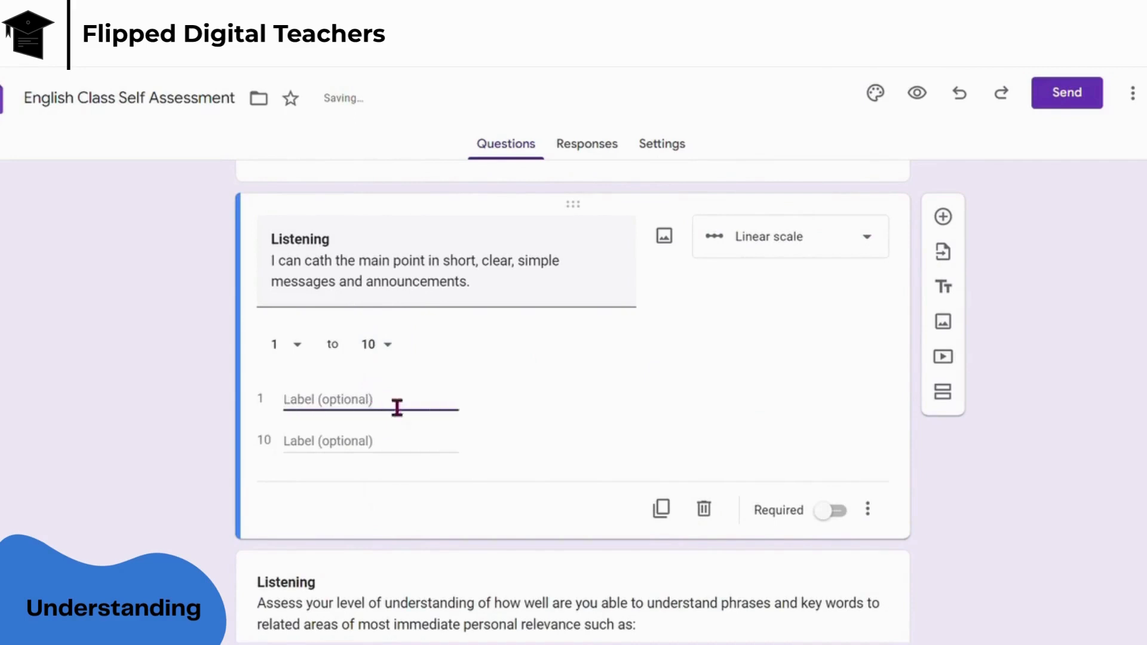
{"action": "type", "text": "Low understanding"}
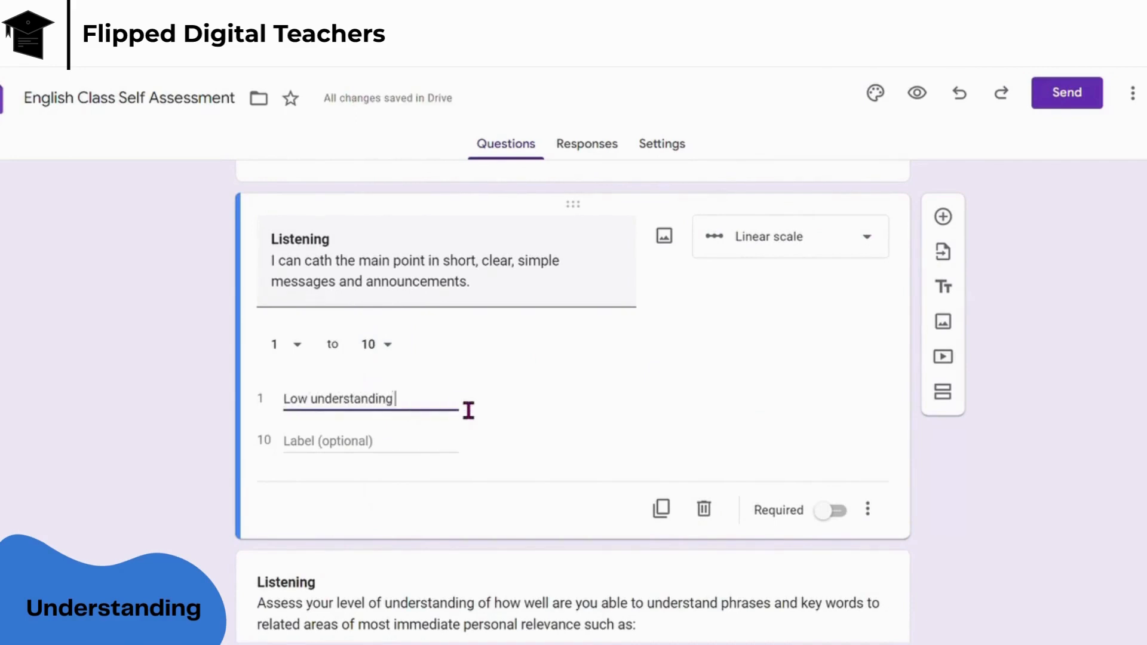
{"action": "key", "text": "Tab"}
{"action": "type", "text": "High understanding"}
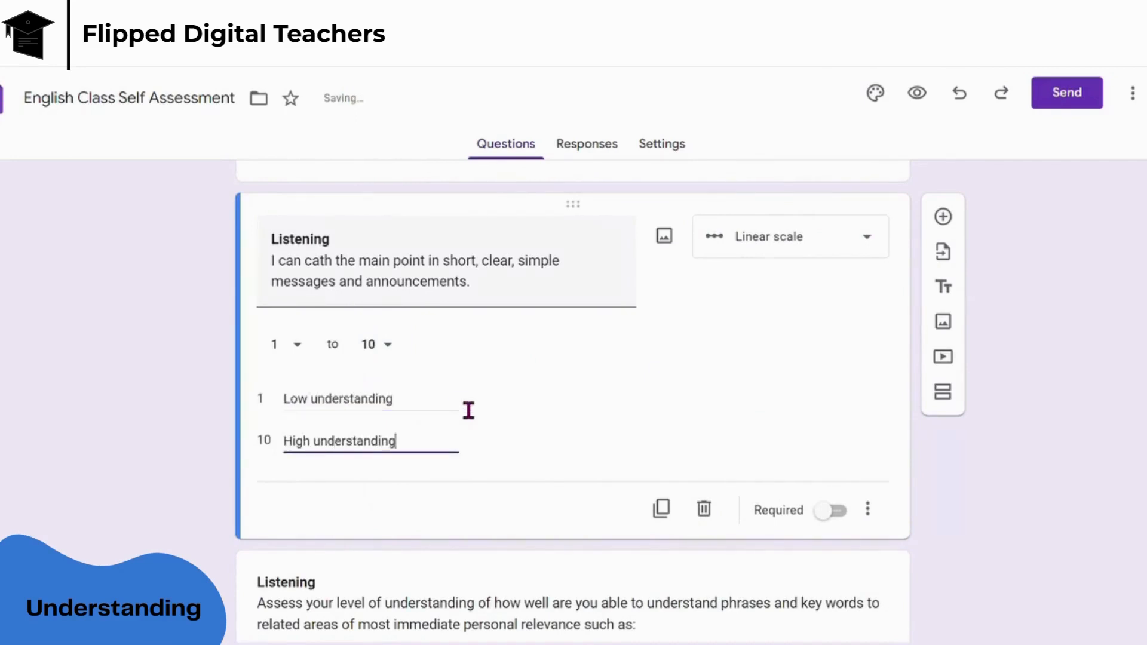
{"action": "left_click", "coordinate": [662, 390]}
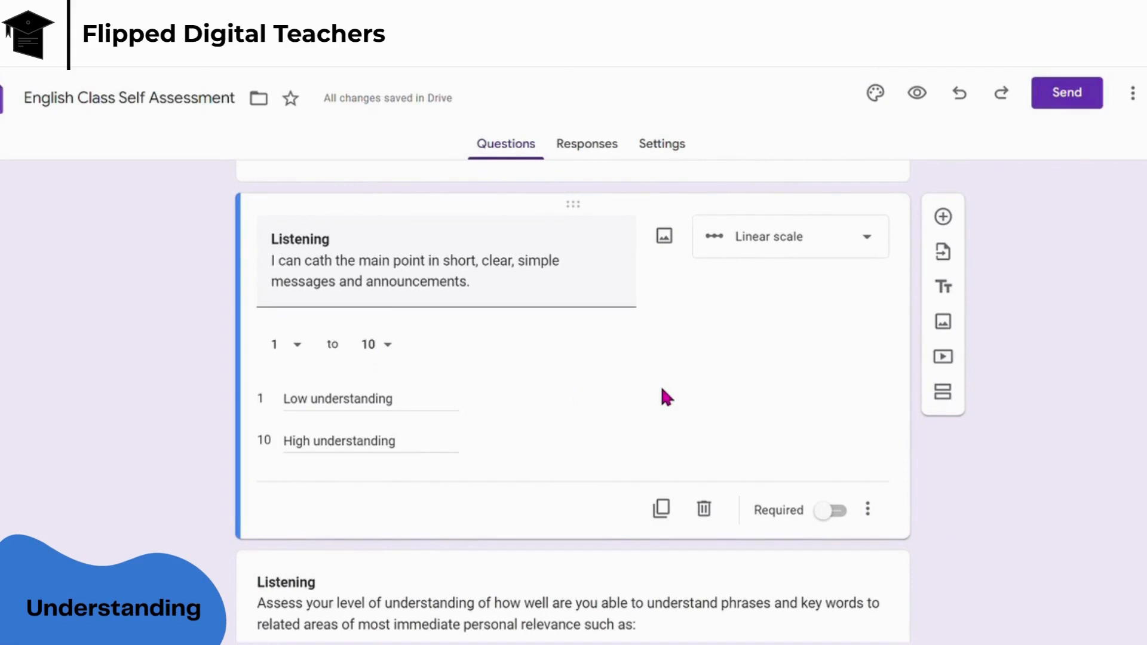
- Change the Listening question about understanding phrases and key words to the Multiple choice grid type
{"action": "scroll", "coordinate": [661, 388], "scroll_direction": "down", "scroll_amount": 2}
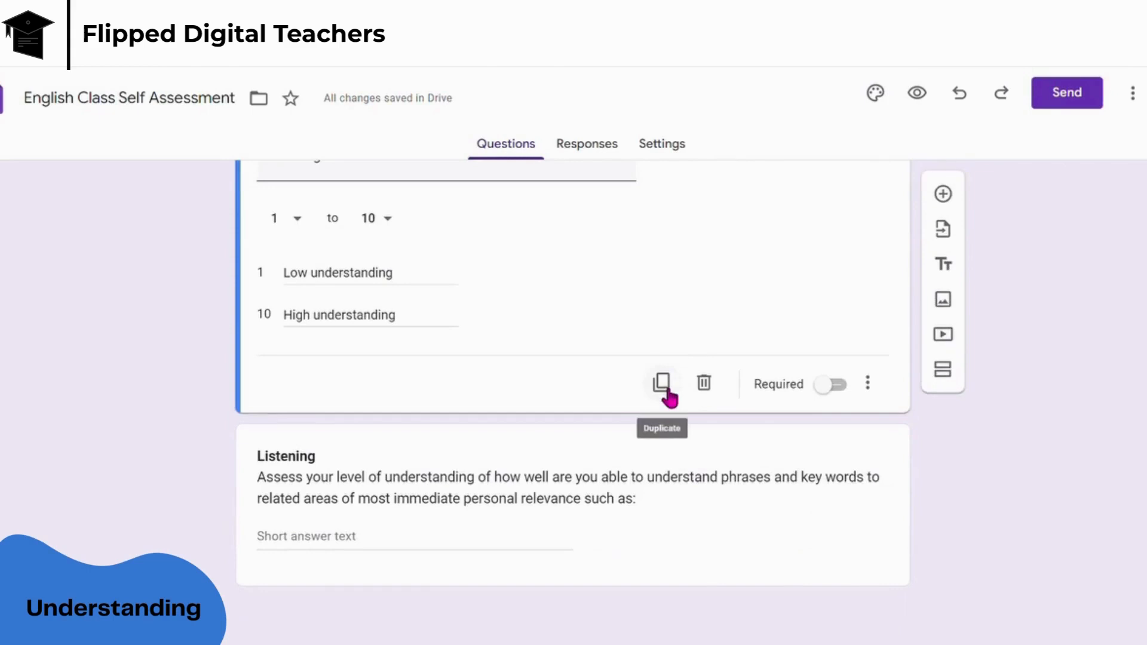
{"action": "left_click", "coordinate": [783, 467]}
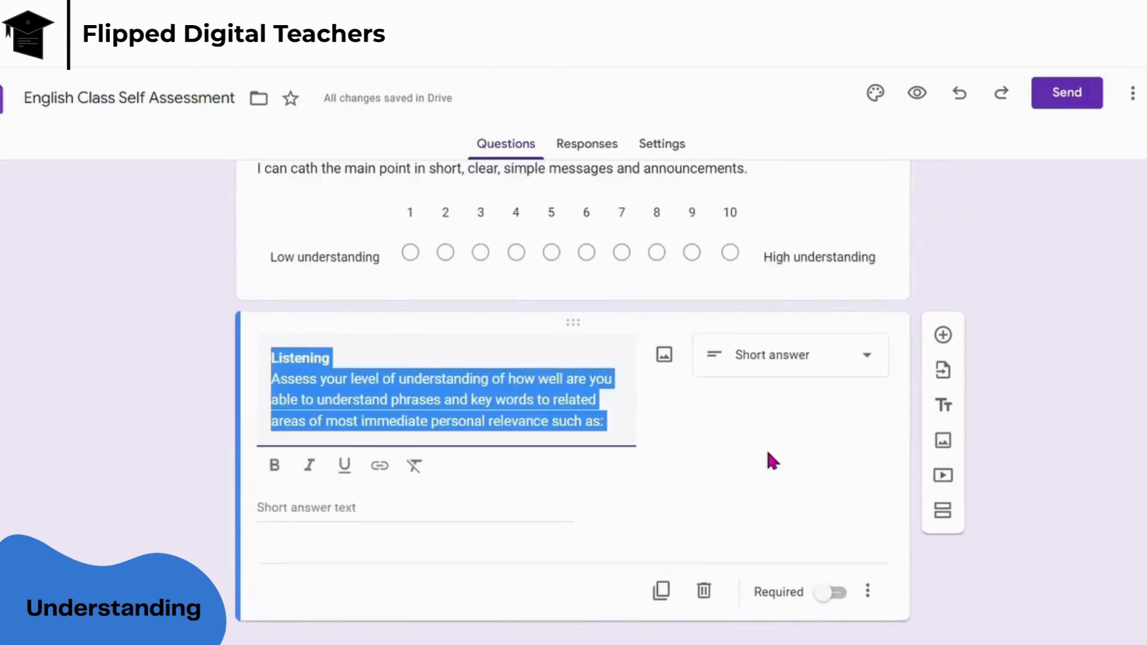
{"action": "left_click", "coordinate": [796, 355]}
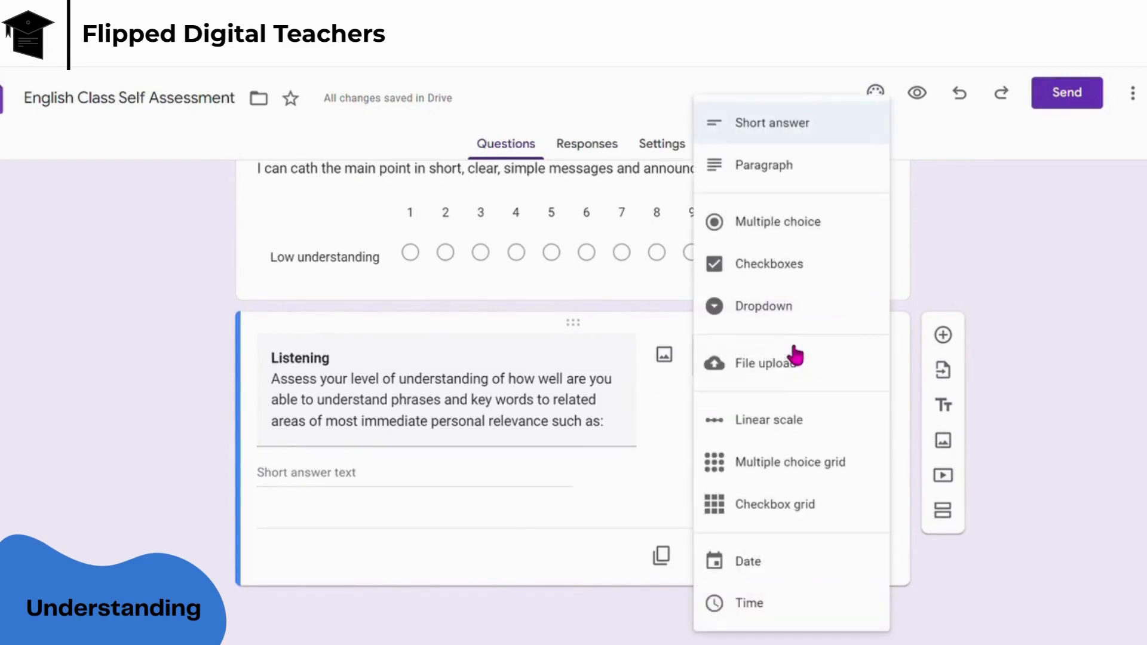
{"action": "left_click", "coordinate": [861, 467]}
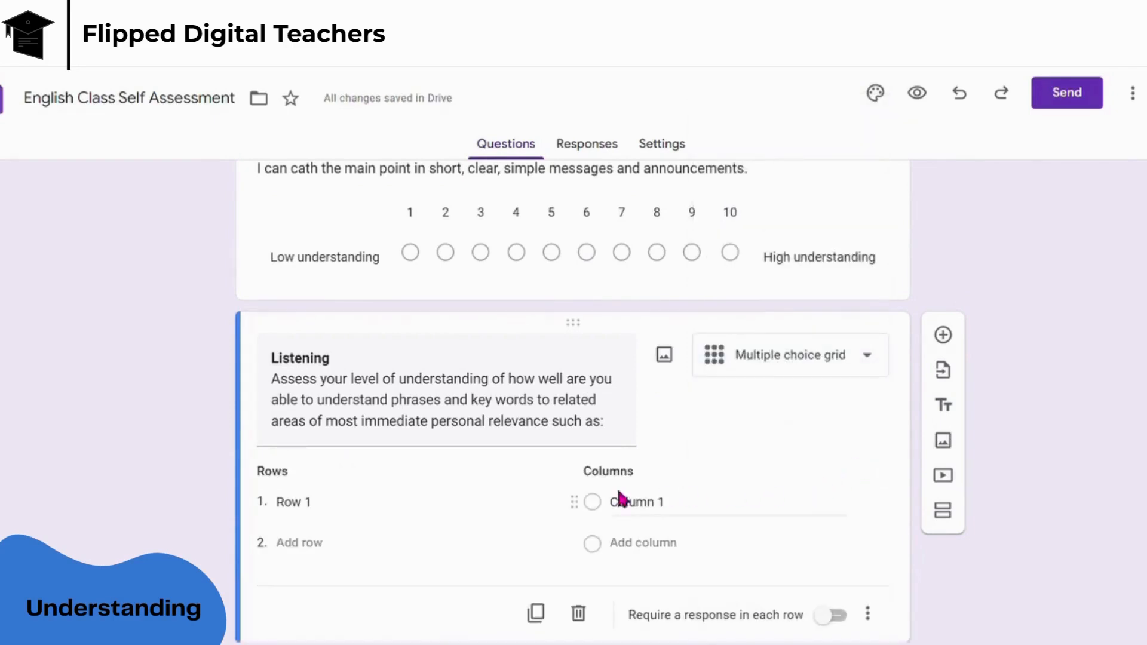
- Enter "basic personal and family information", "shopping", "local area" and "employment" as the rows of the Listening grid question
{"action": "scroll", "coordinate": [494, 513], "scroll_direction": "down", "scroll_amount": 1}
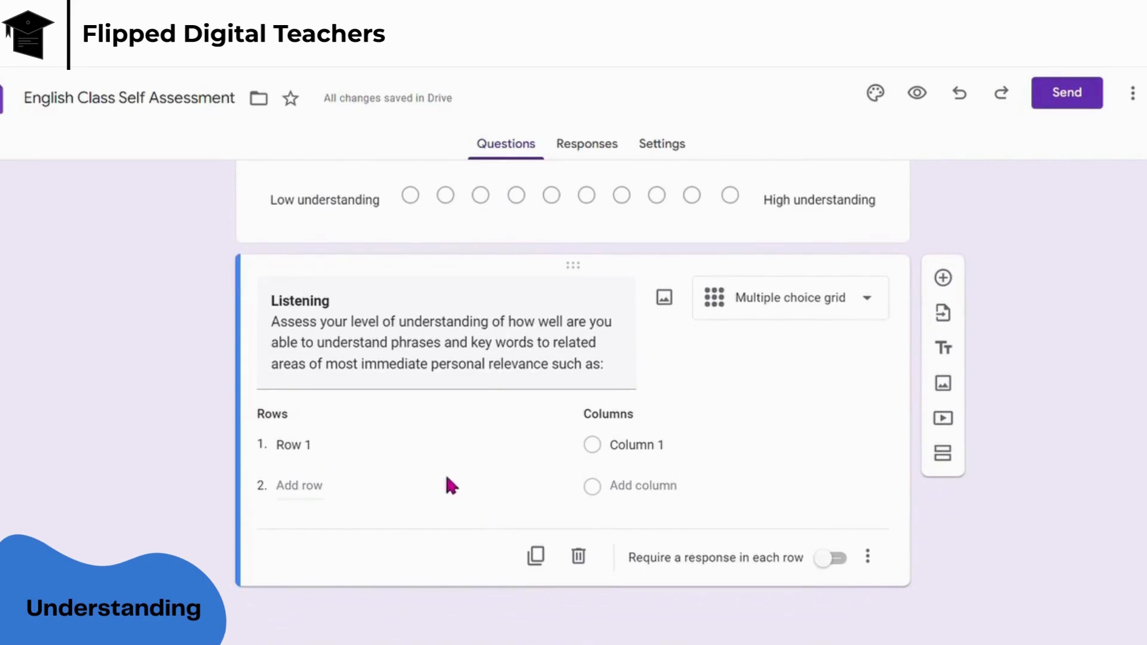
{"action": "left_click", "coordinate": [348, 459]}
{"action": "key", "text": "BackSpace"}
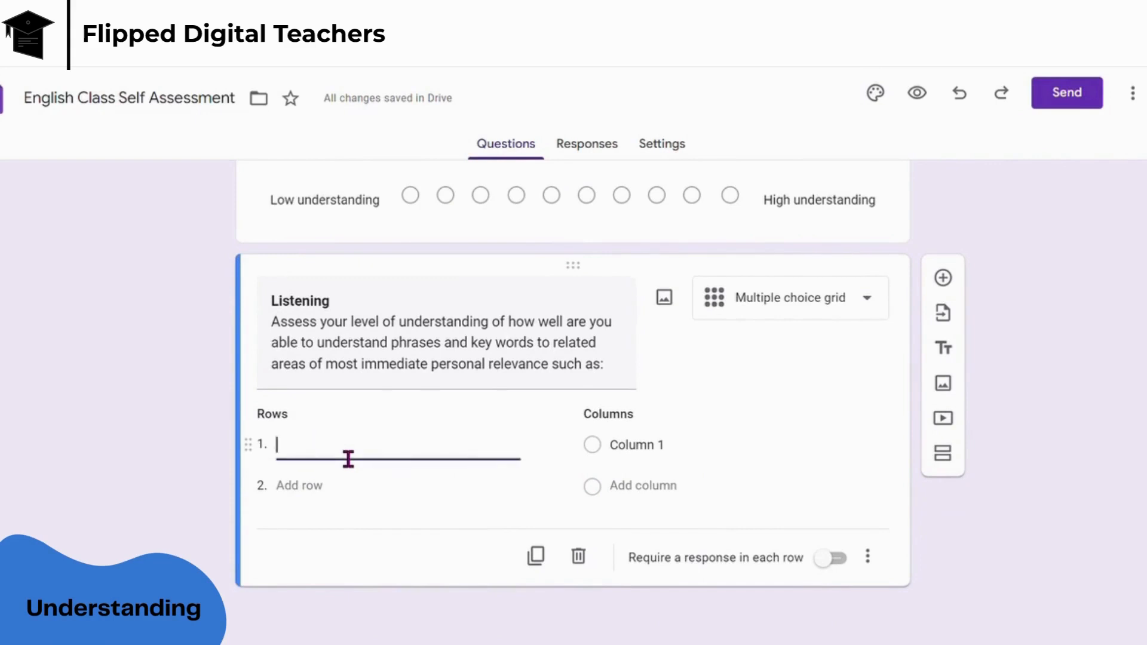
{"action": "type", "text": "basic personal and family information"}
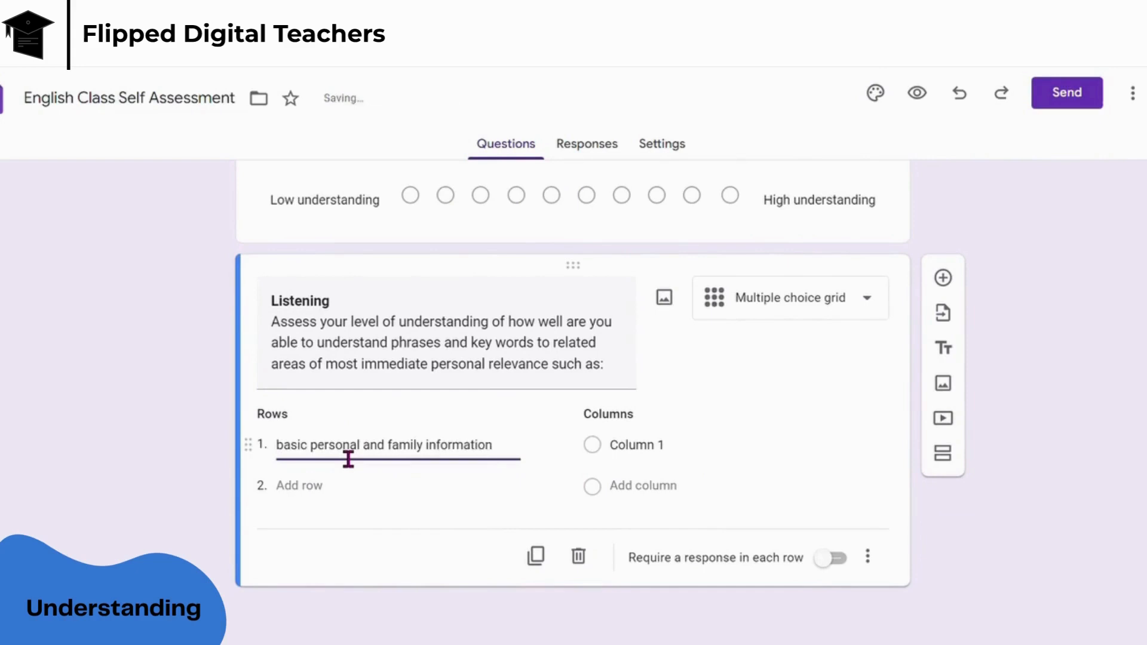
{"action": "key", "text": "Return"}
{"action": "type", "text": "shopping"}
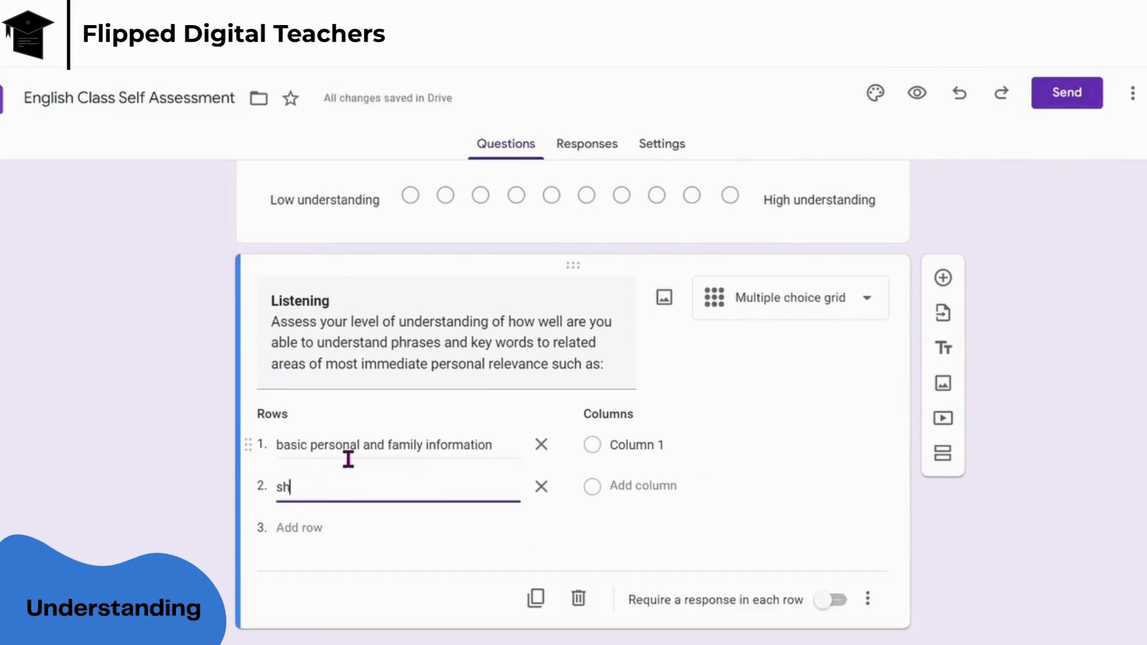
{"action": "key", "text": "Return"}
{"action": "type", "text": "local area"}
{"action": "key", "text": "Return"}
{"action": "type", "text": "employment"}
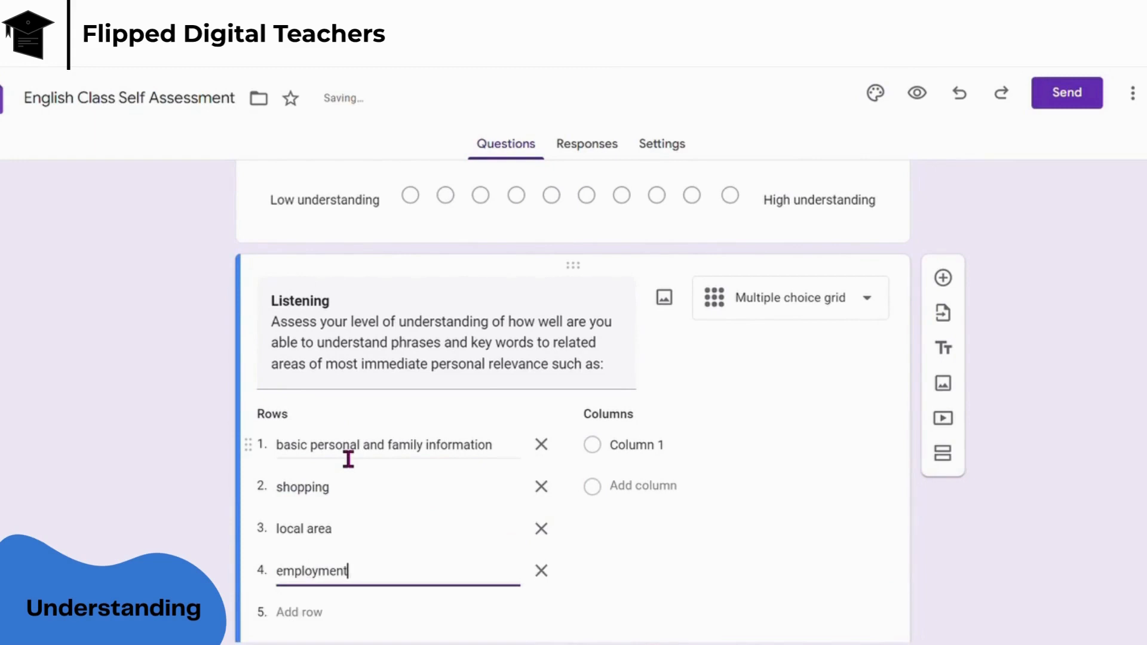
- Enter "Very high ability", "average", "below average" and "dissatisfied" as the columns of the Listening grid question
{"action": "left_click", "coordinate": [710, 466]}
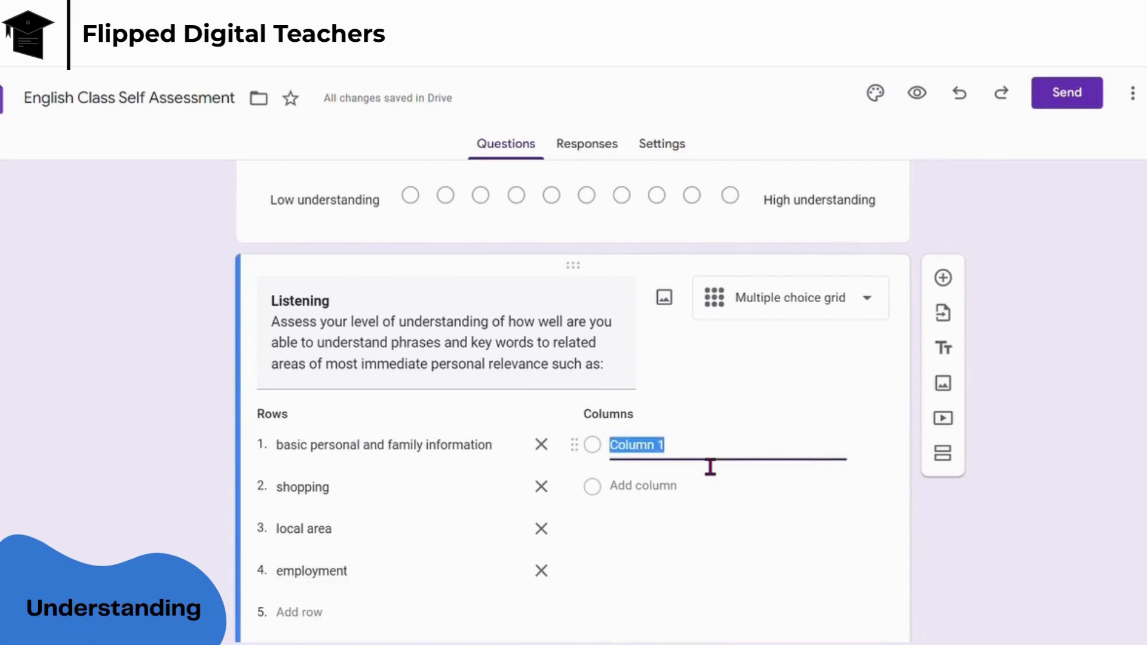
{"action": "type", "text": "Very high ability"}
{"action": "key", "text": "Return"}
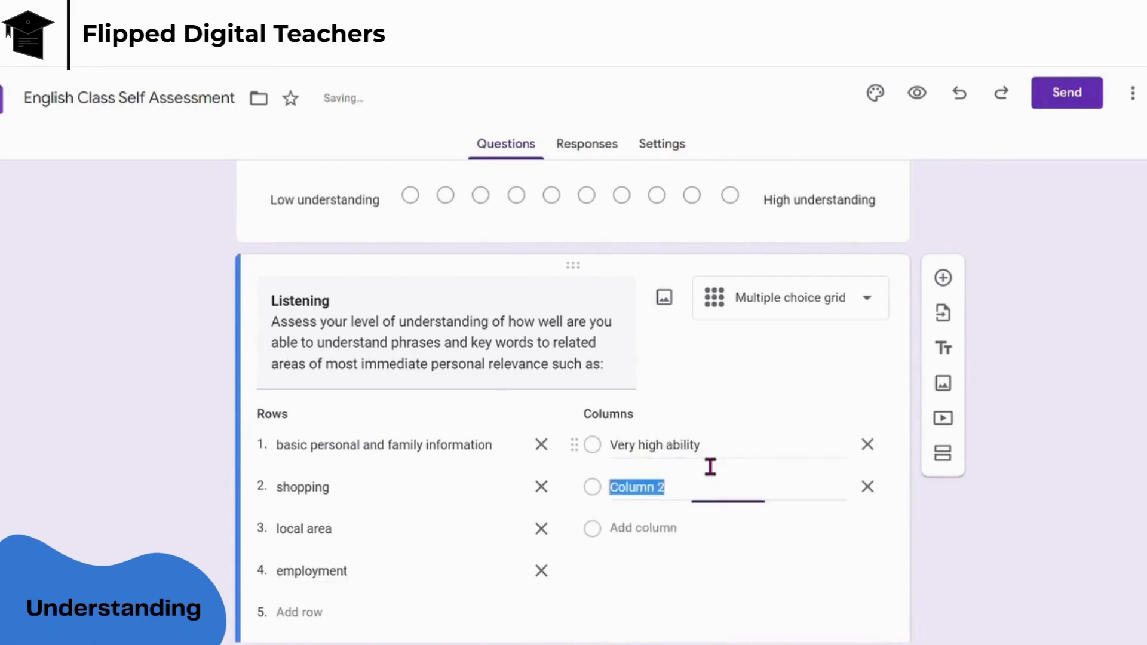
{"action": "type", "text": "average"}
{"action": "key", "text": "Return"}
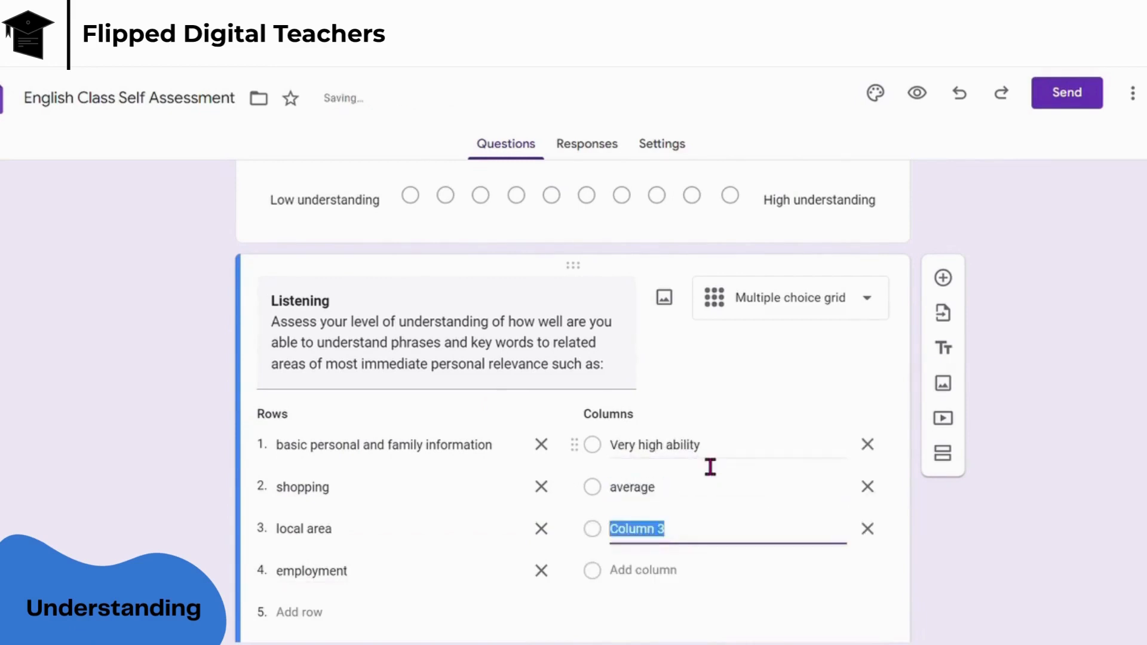
{"action": "type", "text": "below average"}
{"action": "key", "text": "Return"}
{"action": "type", "text": "dissat"}
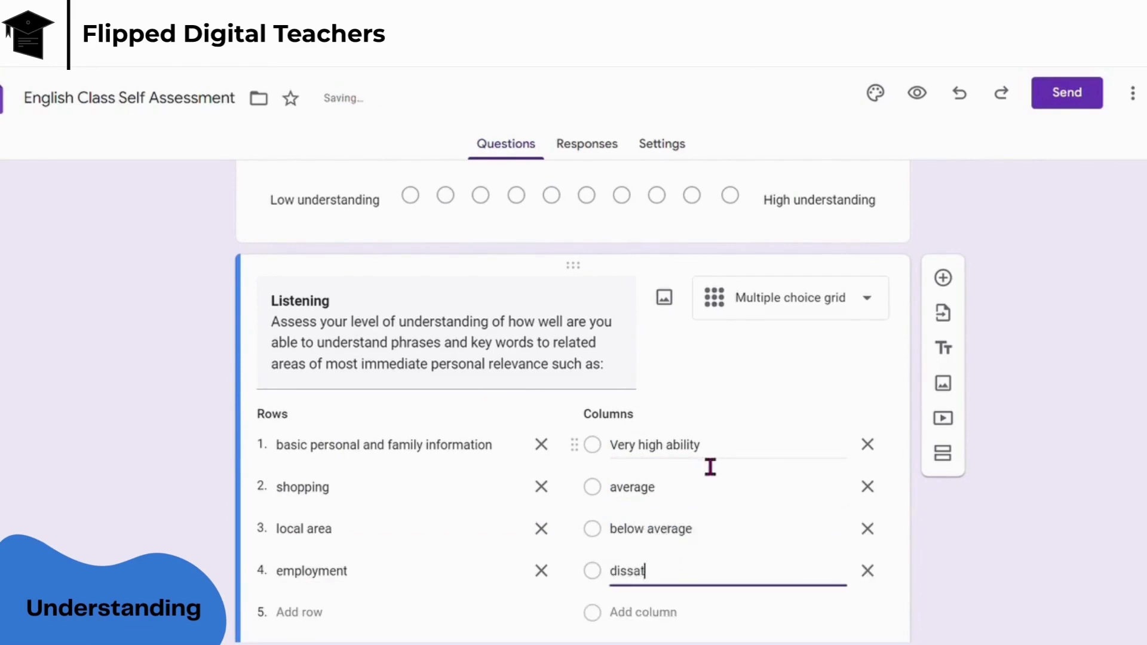
{"action": "type", "text": "isfied"}
{"action": "left_click", "coordinate": [754, 414]}
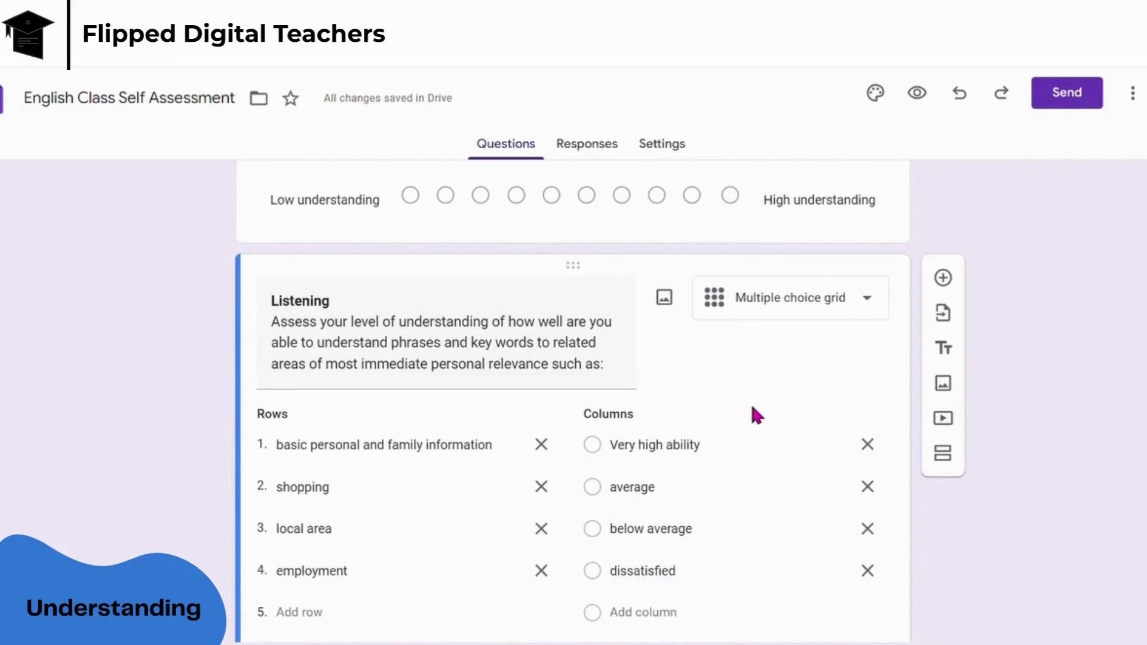
- Preview the form and examine the Reading and Listening questions of the Understanding section down to the end
{"action": "scroll", "coordinate": [756, 412], "scroll_direction": "down", "scroll_amount": 2}
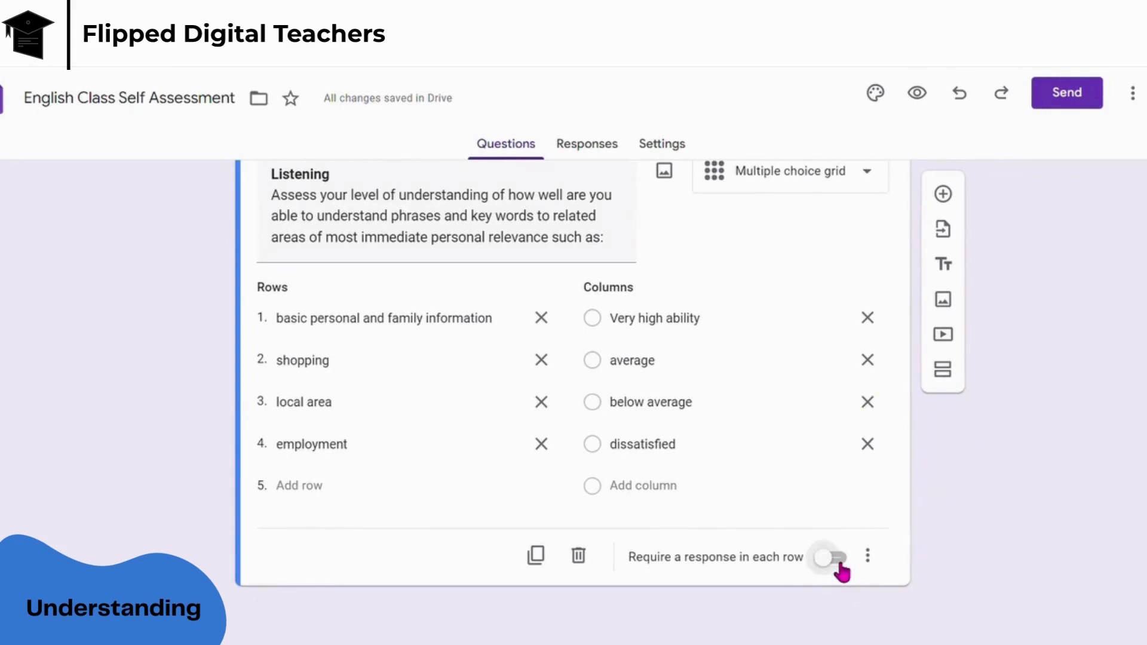
{"action": "left_click", "coordinate": [917, 92]}
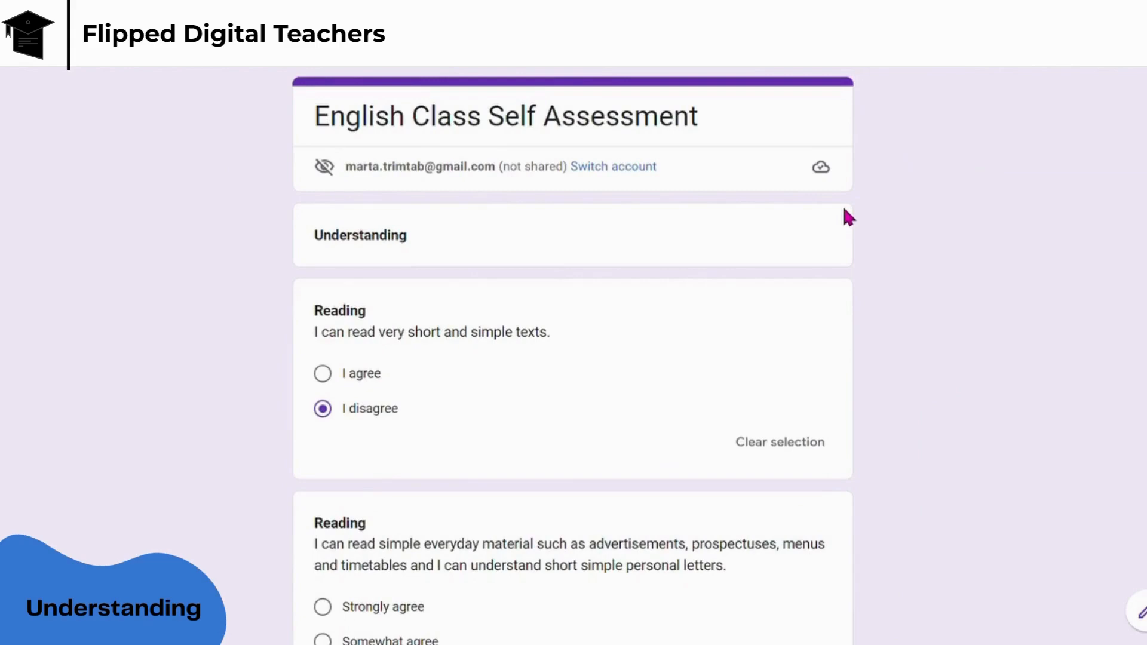
{"action": "scroll", "coordinate": [849, 218], "scroll_direction": "down", "scroll_amount": 3}
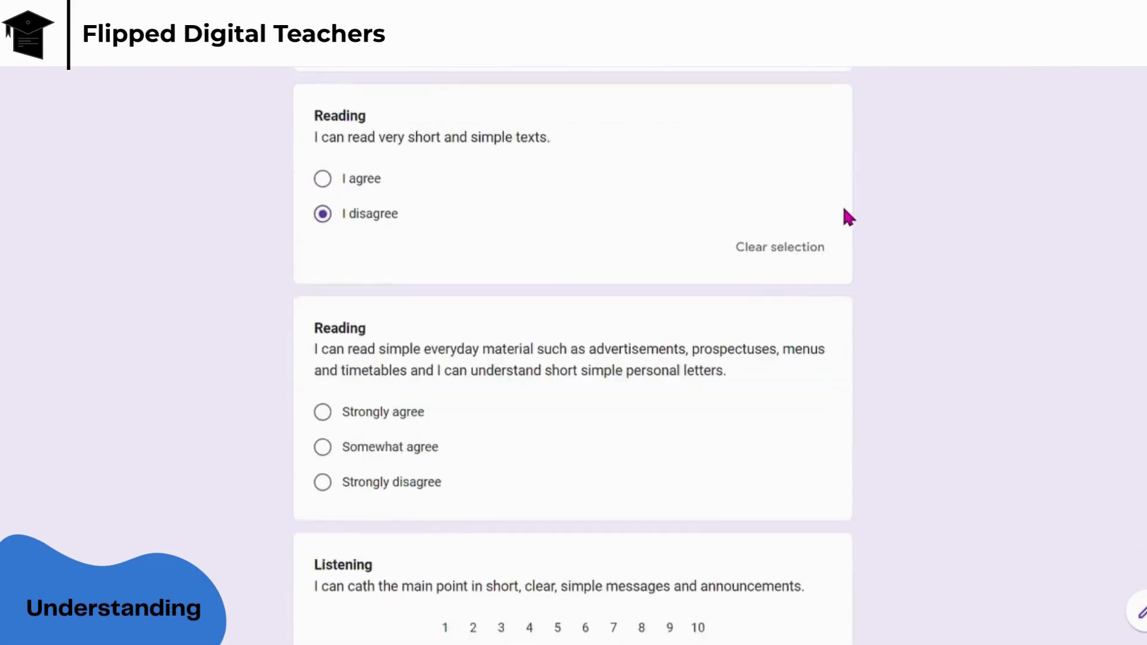
{"action": "scroll", "coordinate": [848, 218], "scroll_direction": "down", "scroll_amount": 5}
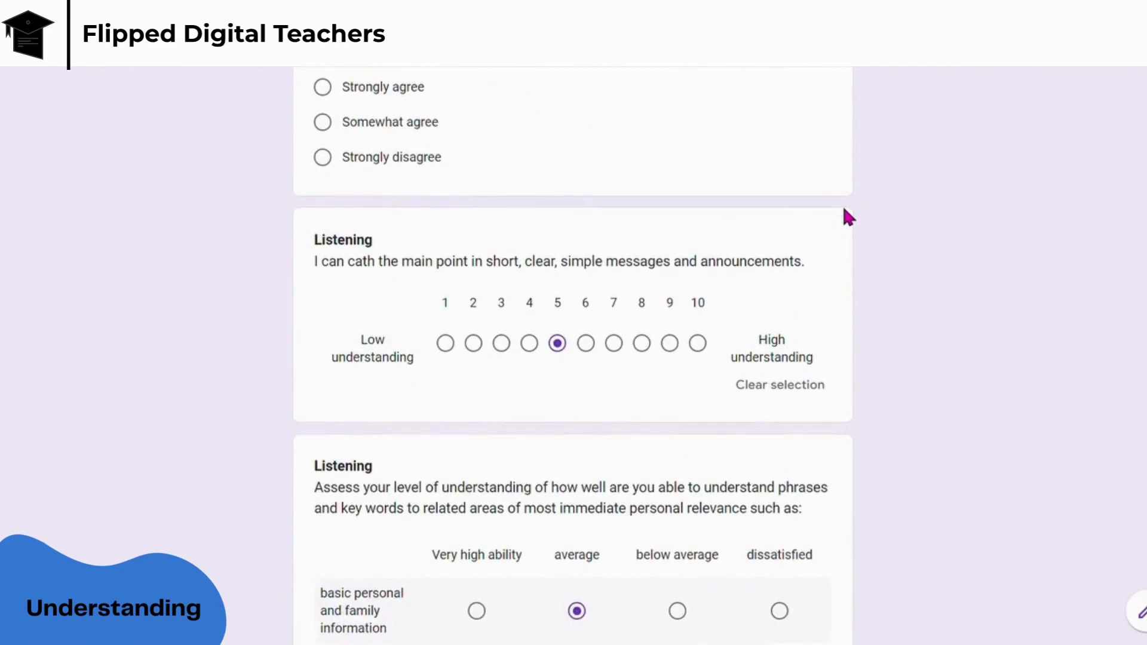
{"action": "scroll", "coordinate": [849, 218], "scroll_direction": "down", "scroll_amount": 1}
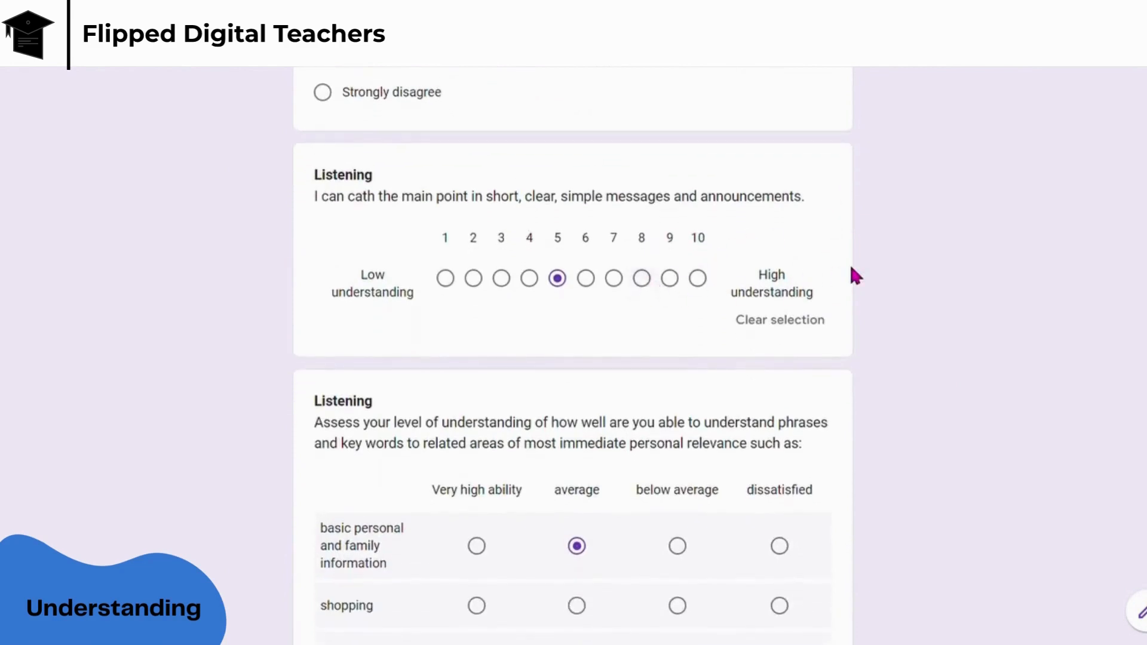
{"action": "scroll", "coordinate": [856, 276], "scroll_direction": "down", "scroll_amount": 2}
{"action": "scroll", "coordinate": [856, 276], "scroll_direction": "down", "scroll_amount": 2}
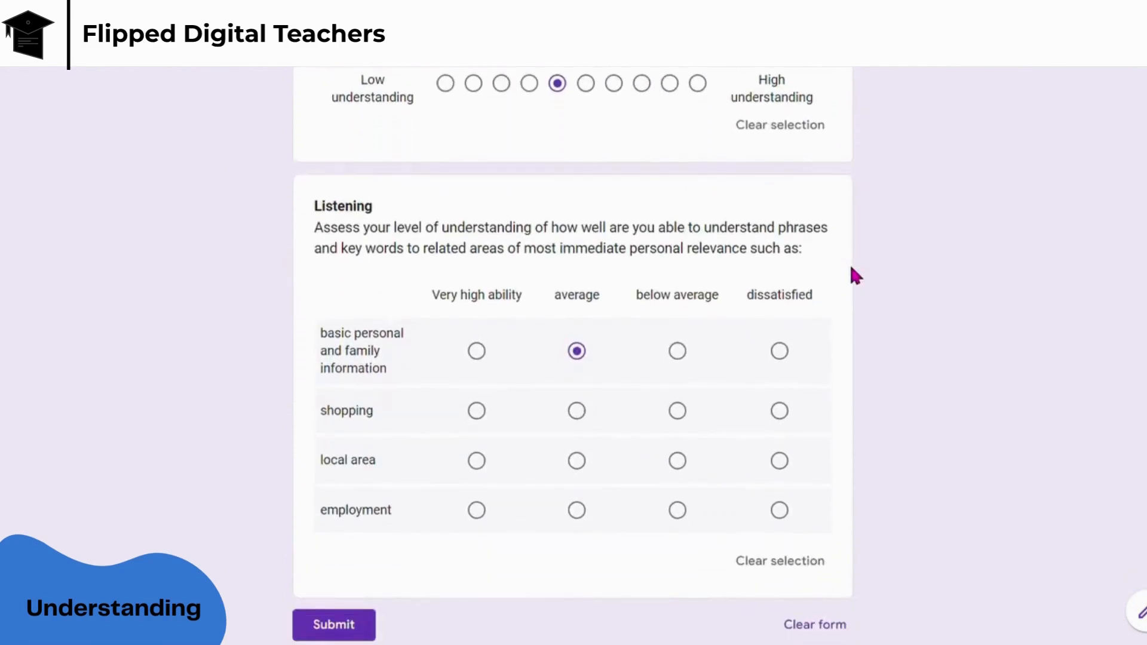
{"action": "scroll", "coordinate": [856, 276], "scroll_direction": "down", "scroll_amount": 1}
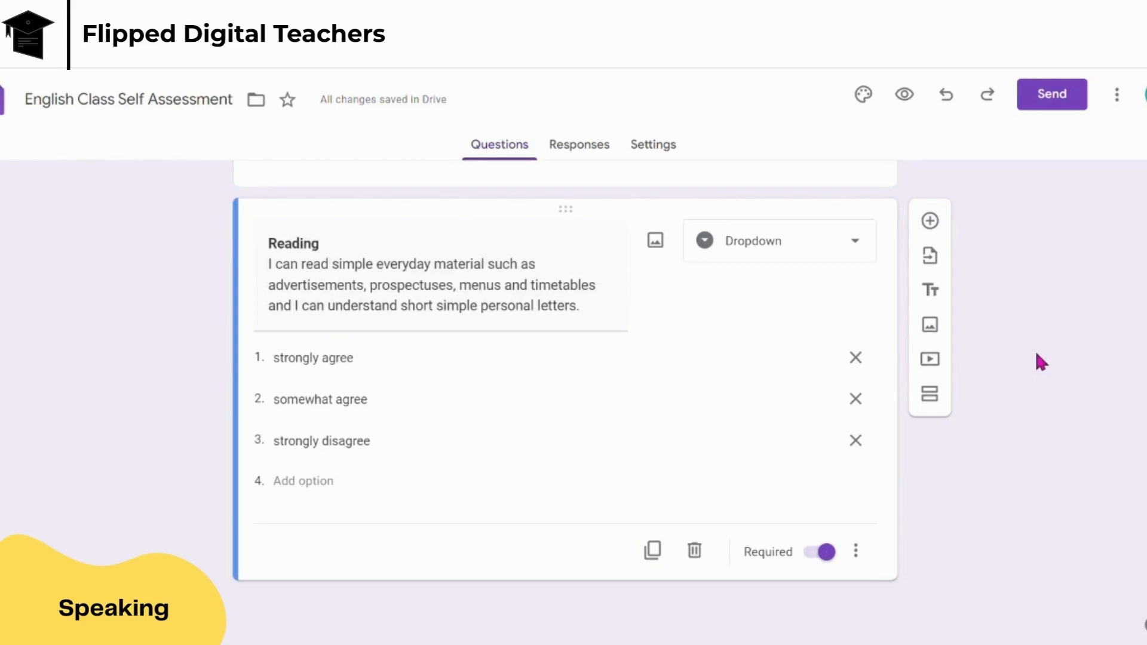
- Add a new section after the Reading question about simple everyday material and title it "Speaking" in bold
{"action": "left_click", "coordinate": [936, 399]}
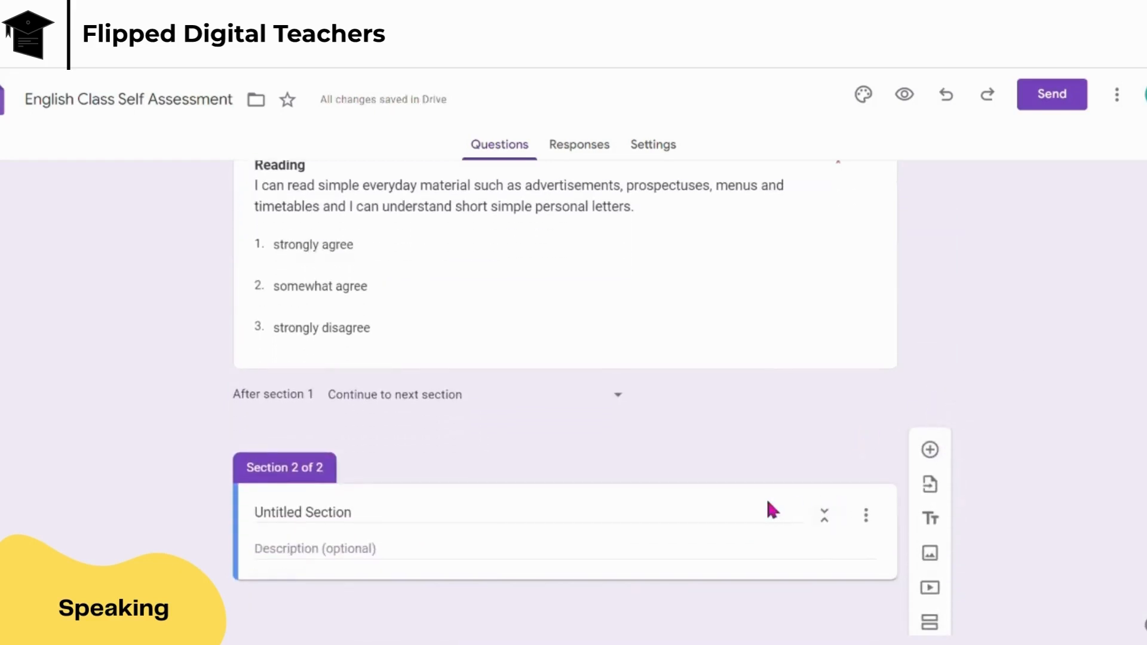
{"action": "left_click", "coordinate": [780, 523]}
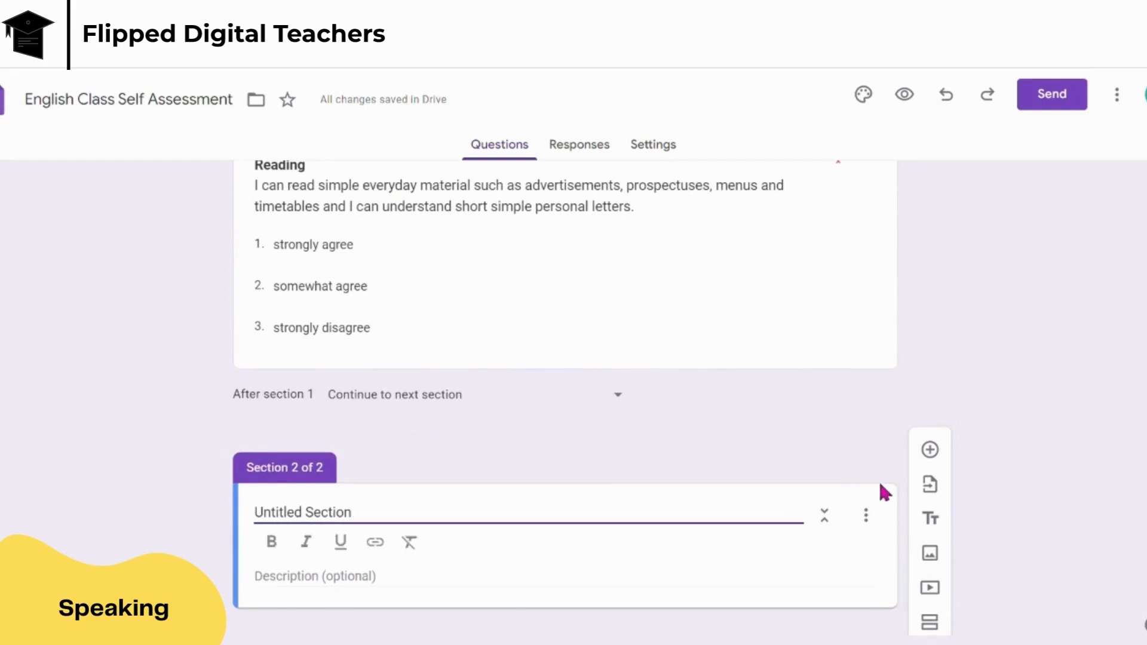
{"action": "key", "text": "ctrl+a"}
{"action": "type", "text": "Speaking"}
{"action": "key", "text": "ctrl+a"}
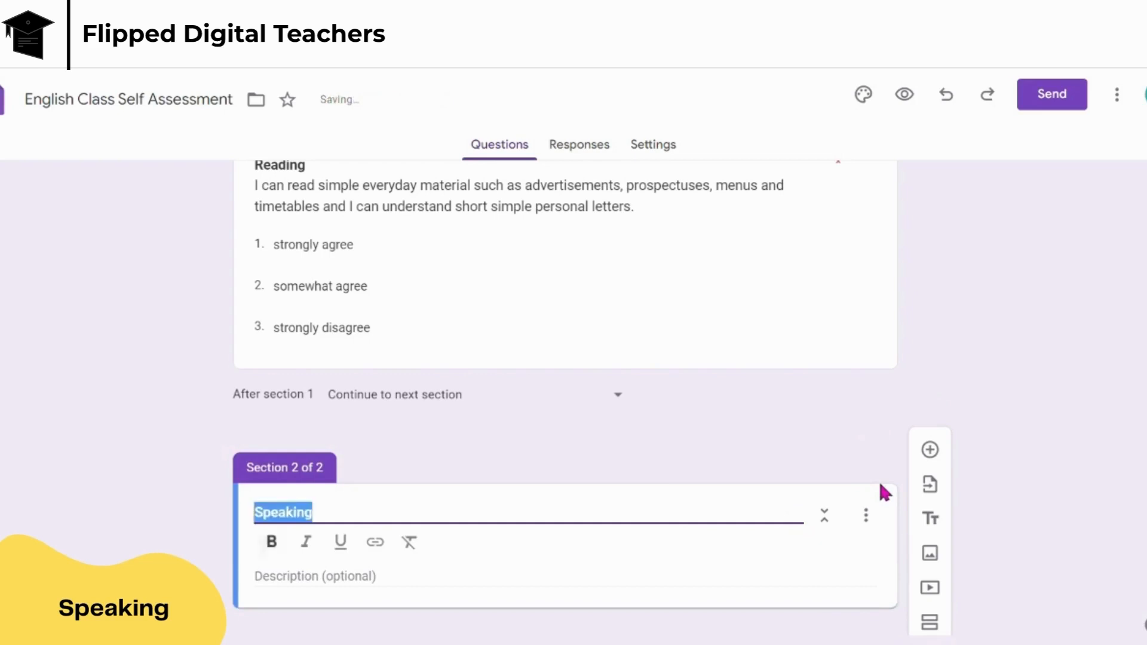
{"action": "key", "text": "ctrl+b"}
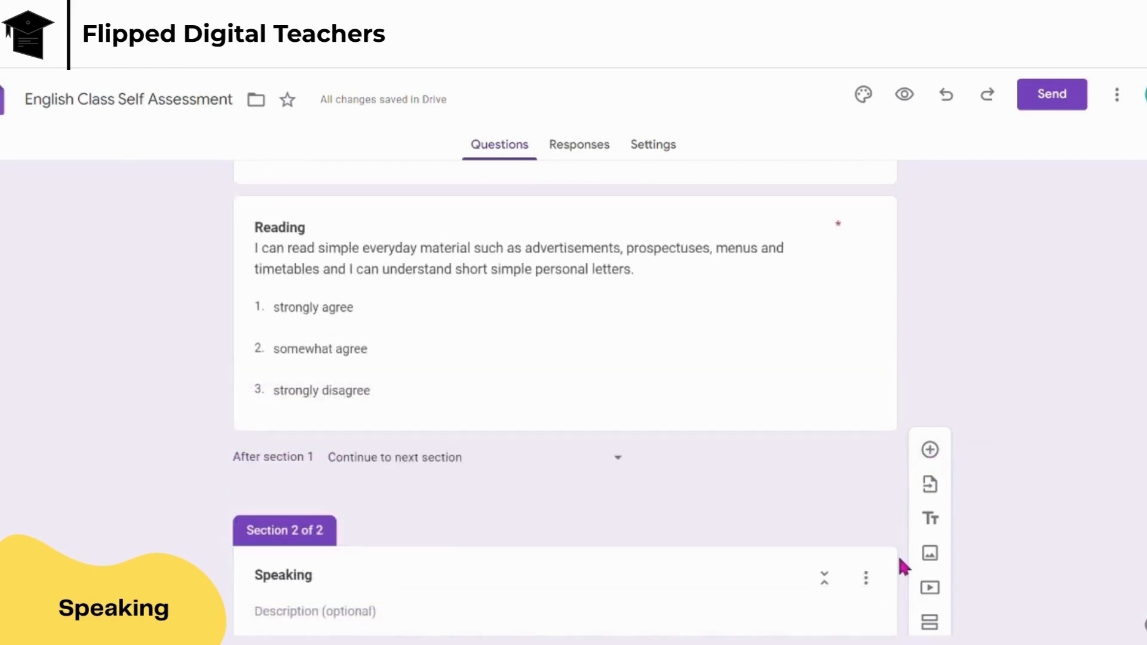
- Change the Spoken interaction question about normal chores to a dropdown with the options "Agree" and "Disagree"
{"action": "scroll", "coordinate": [901, 560], "scroll_direction": "down", "scroll_amount": 5}
{"action": "scroll", "coordinate": [898, 552], "scroll_direction": "down", "scroll_amount": 1}
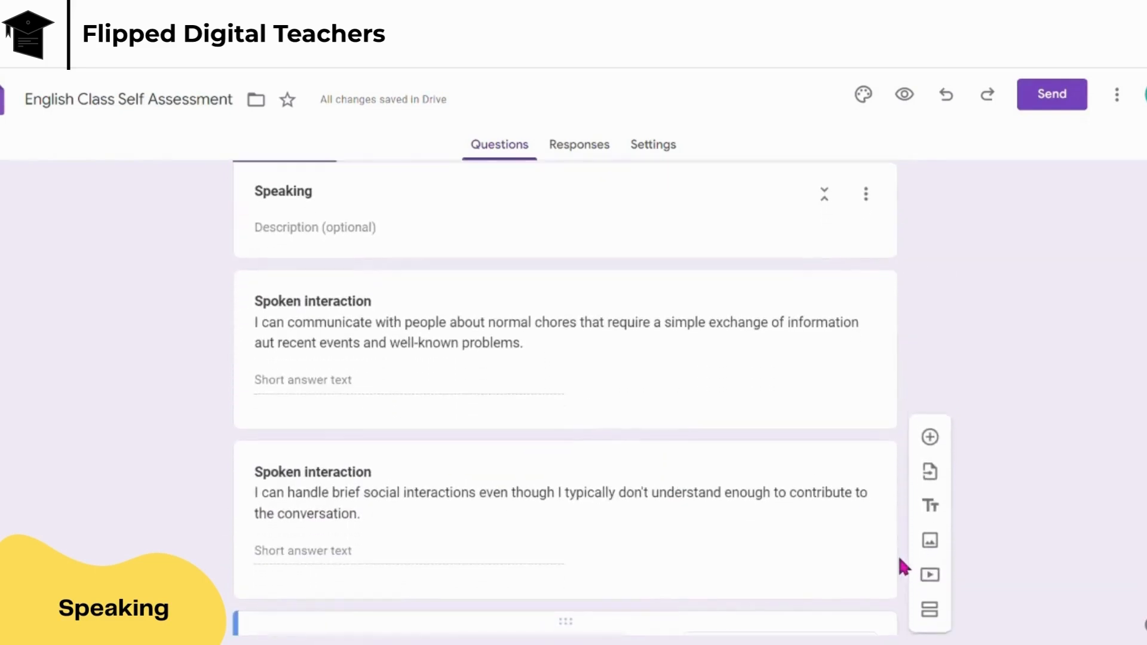
{"action": "left_click", "coordinate": [884, 332]}
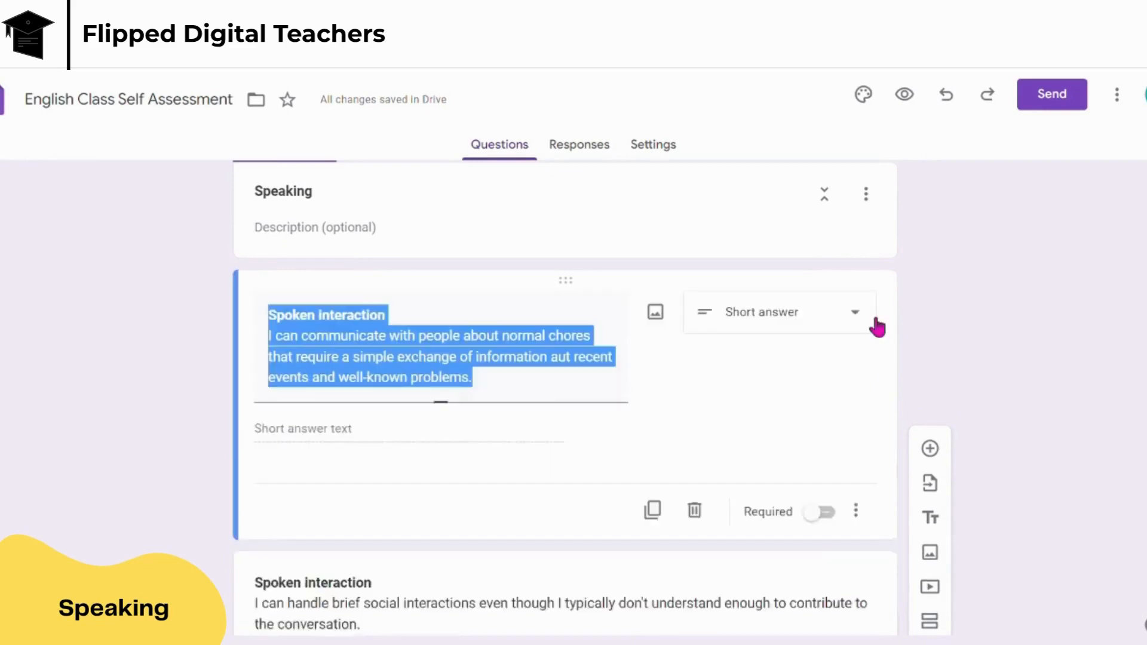
{"action": "left_click", "coordinate": [873, 326]}
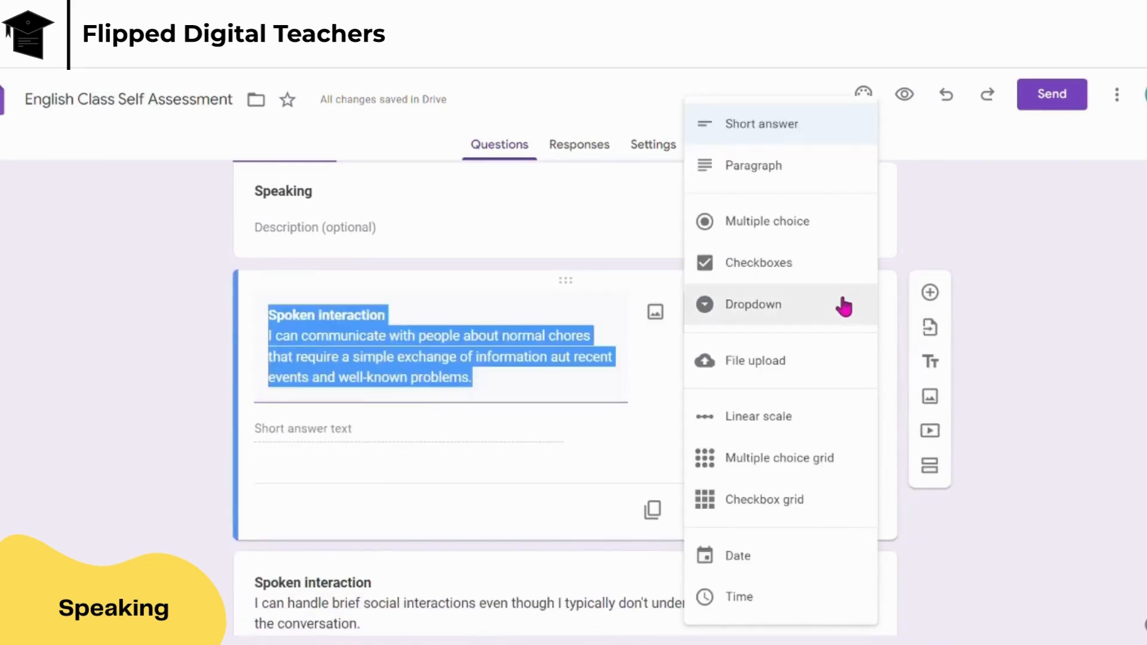
{"action": "left_click", "coordinate": [843, 305]}
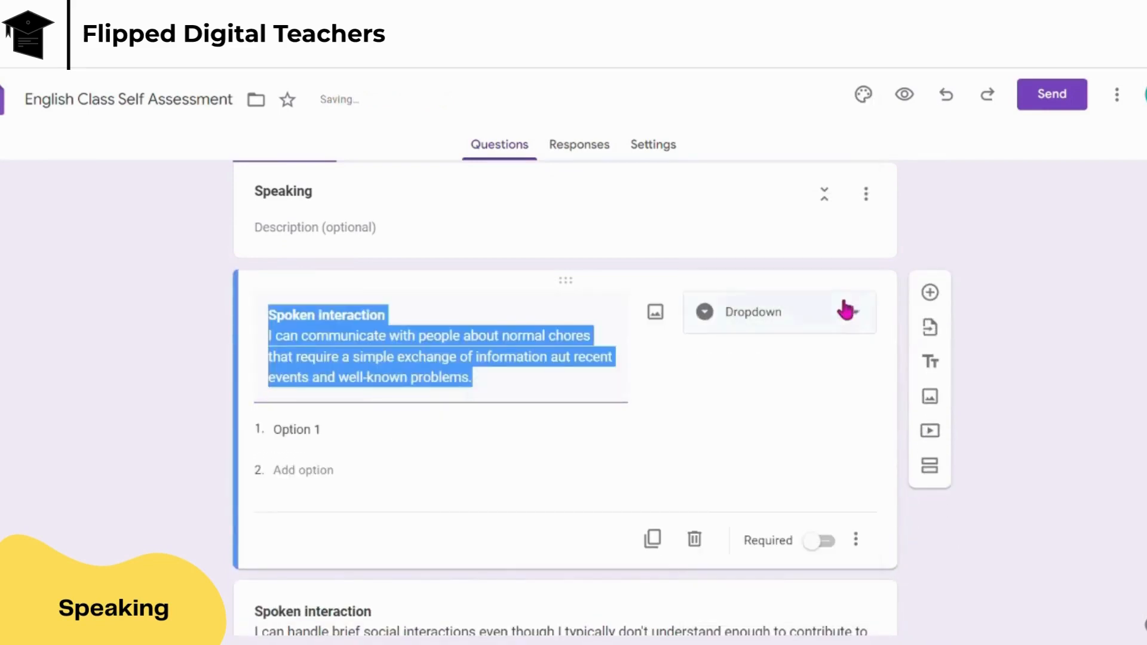
{"action": "left_click", "coordinate": [416, 441]}
{"action": "type", "text": "Agree"}
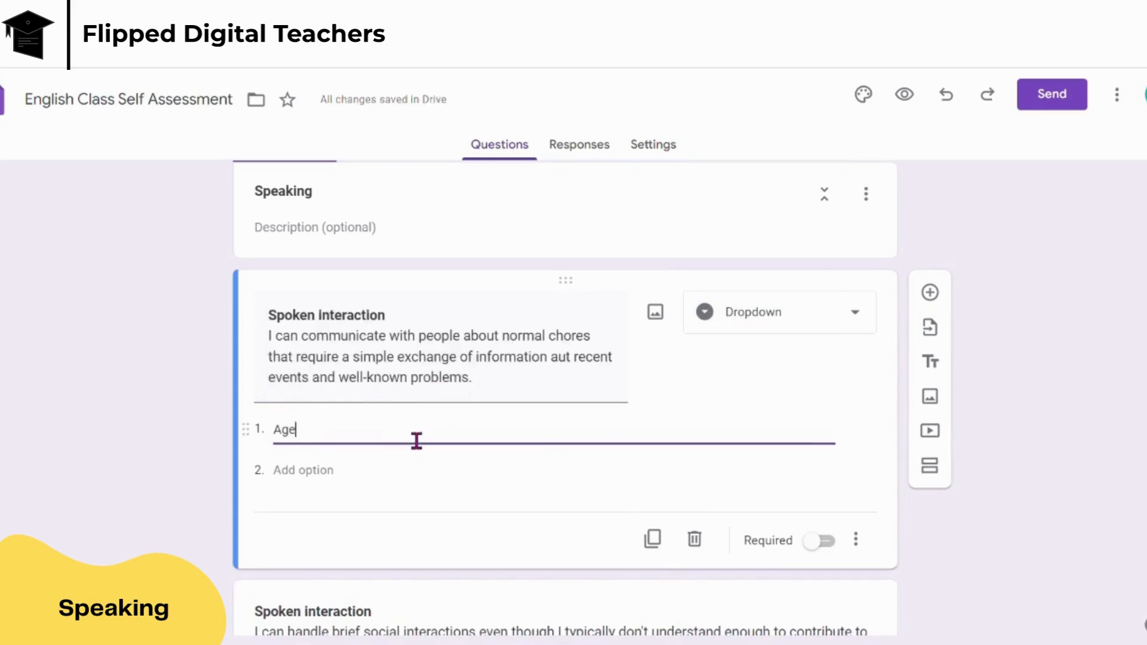
{"action": "key", "text": "Tab"}
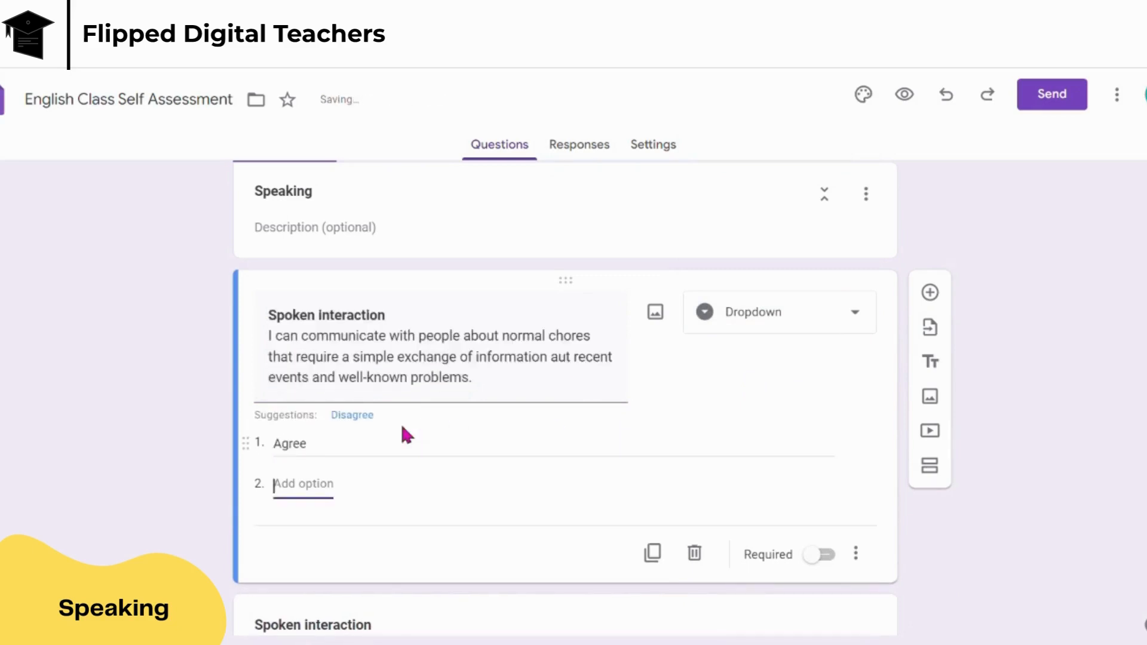
{"action": "left_click", "coordinate": [366, 415]}
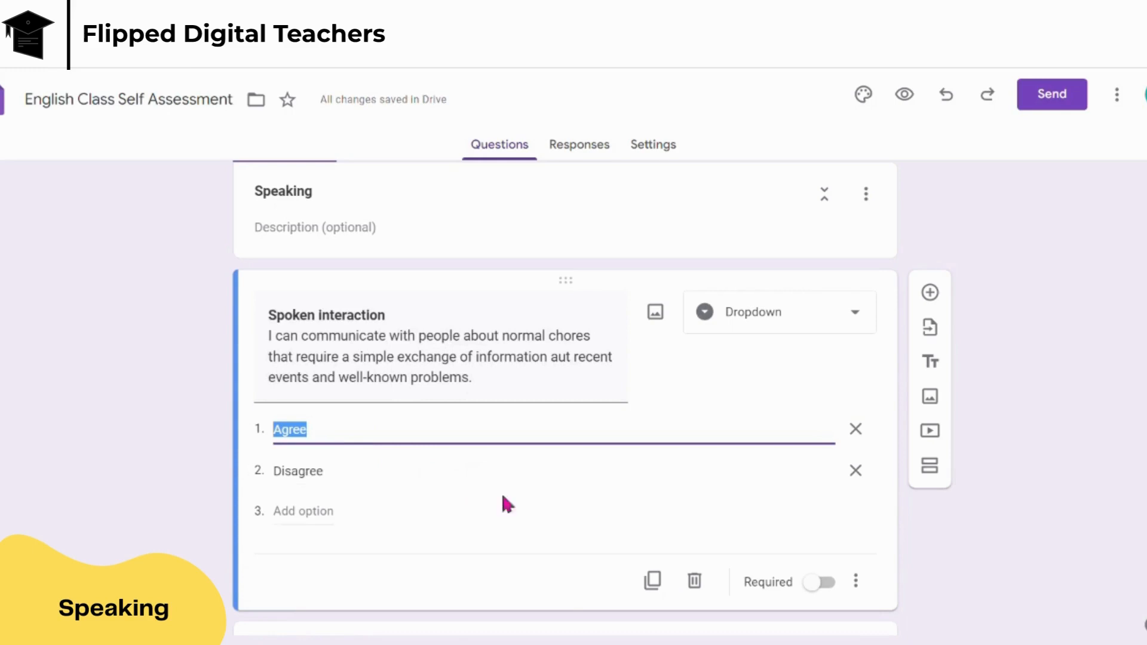
{"action": "left_click", "coordinate": [870, 521]}
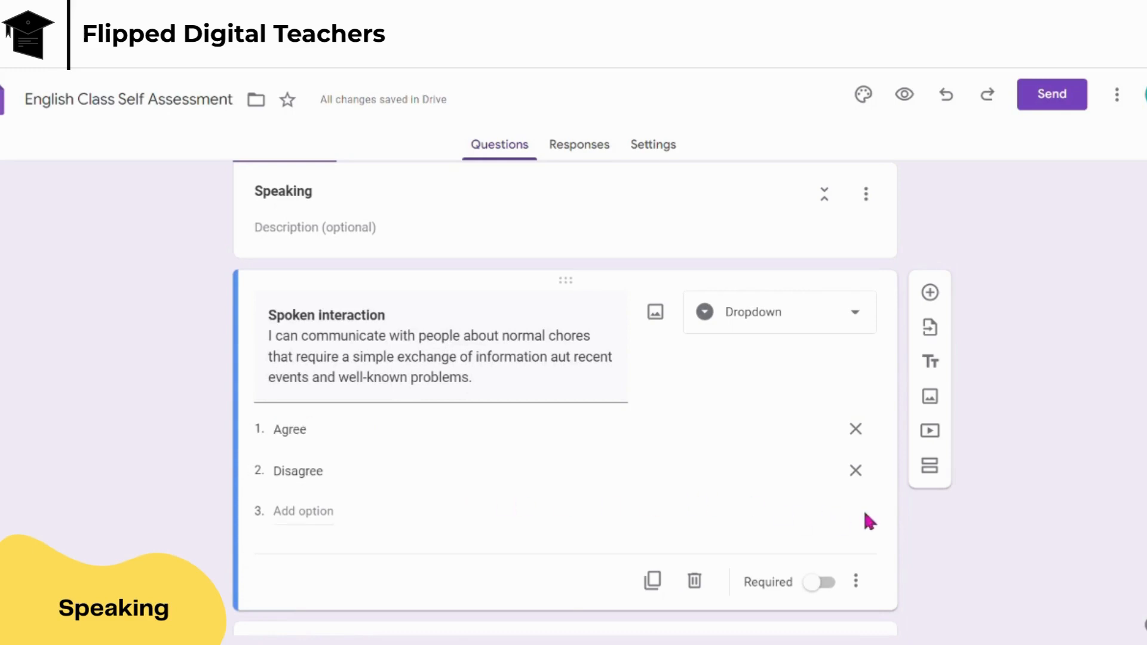
- Change the Spoken interaction question about brief social interactions to a dropdown with the options "Agree" and "Disagree"
{"action": "scroll", "coordinate": [870, 521], "scroll_direction": "down", "scroll_amount": 1}
{"action": "scroll", "coordinate": [872, 522], "scroll_direction": "down", "scroll_amount": 4}
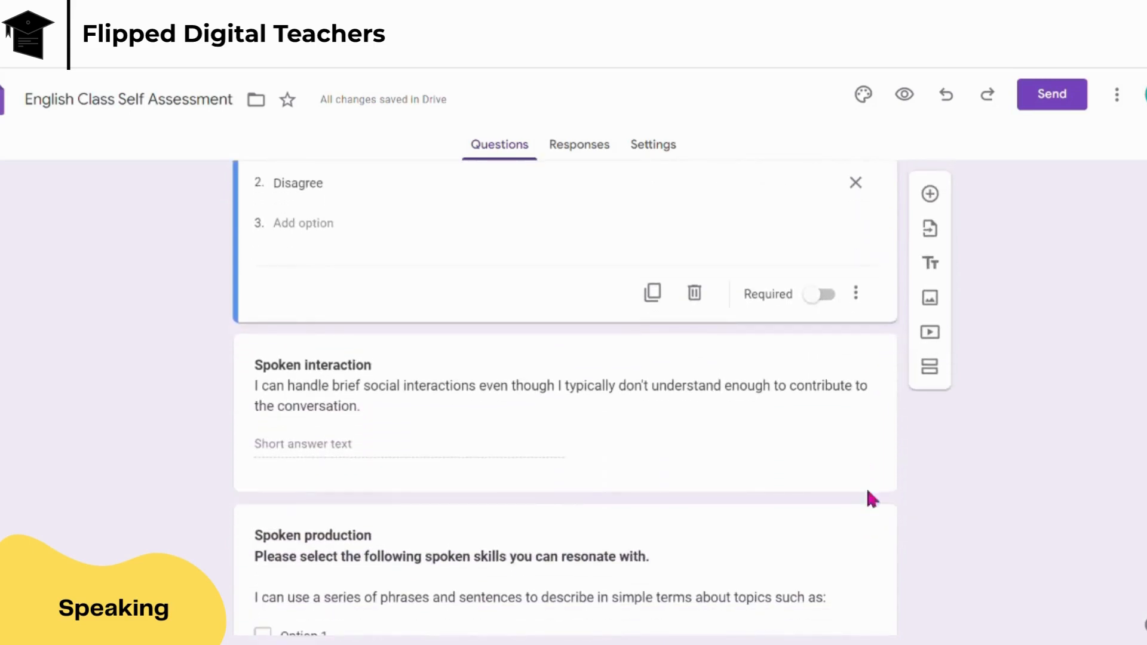
{"action": "left_click", "coordinate": [874, 371]}
{"action": "left_click", "coordinate": [777, 229]}
{"action": "left_click", "coordinate": [822, 305]}
{"action": "left_click", "coordinate": [540, 364]}
{"action": "type", "text": "Agree"}
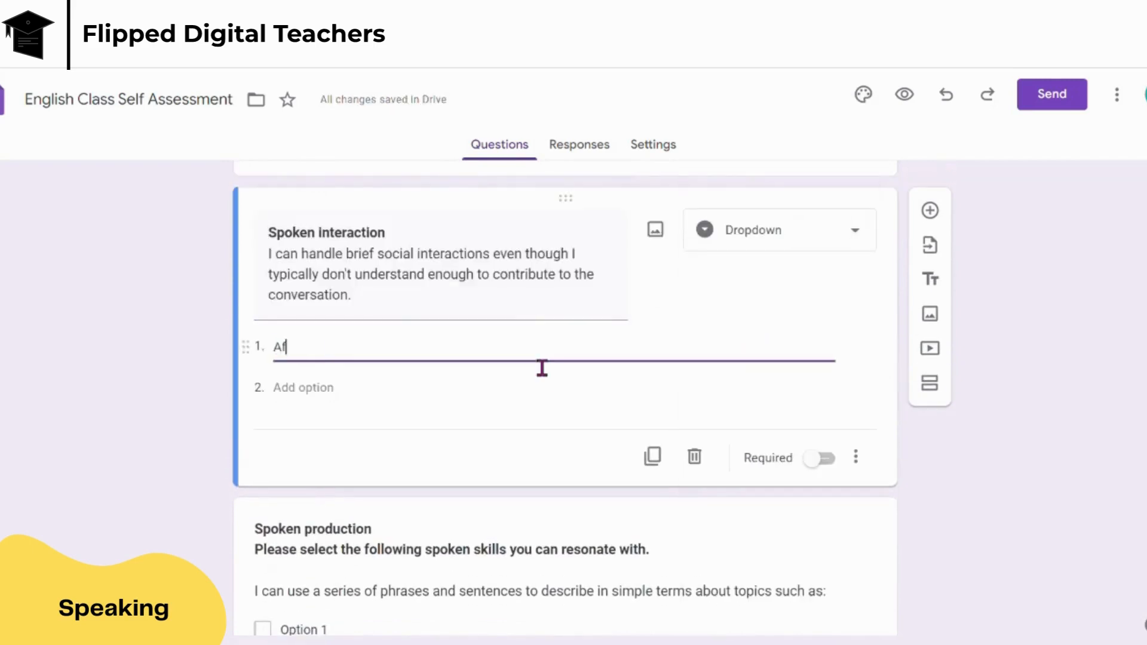
{"action": "key", "text": "Return"}
{"action": "type", "text": "Disagree"}
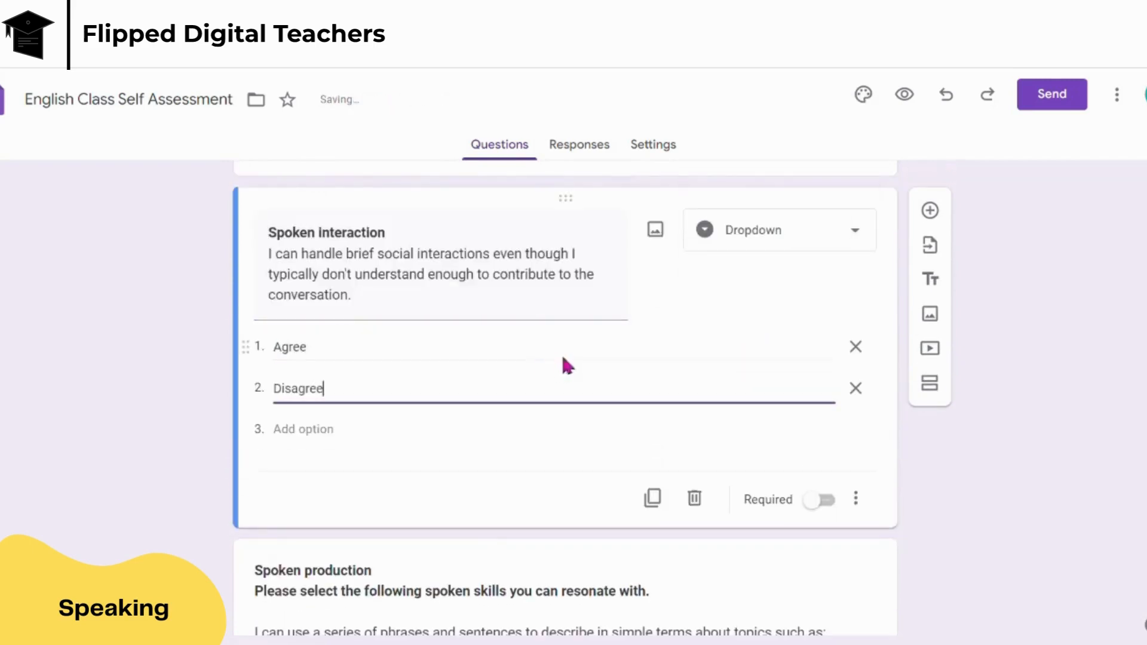
- Set the answer type of the Spoken production question to Checkboxes
{"action": "scroll", "coordinate": [686, 371], "scroll_direction": "down", "scroll_amount": 2}
{"action": "scroll", "coordinate": [687, 371], "scroll_direction": "down", "scroll_amount": 1}
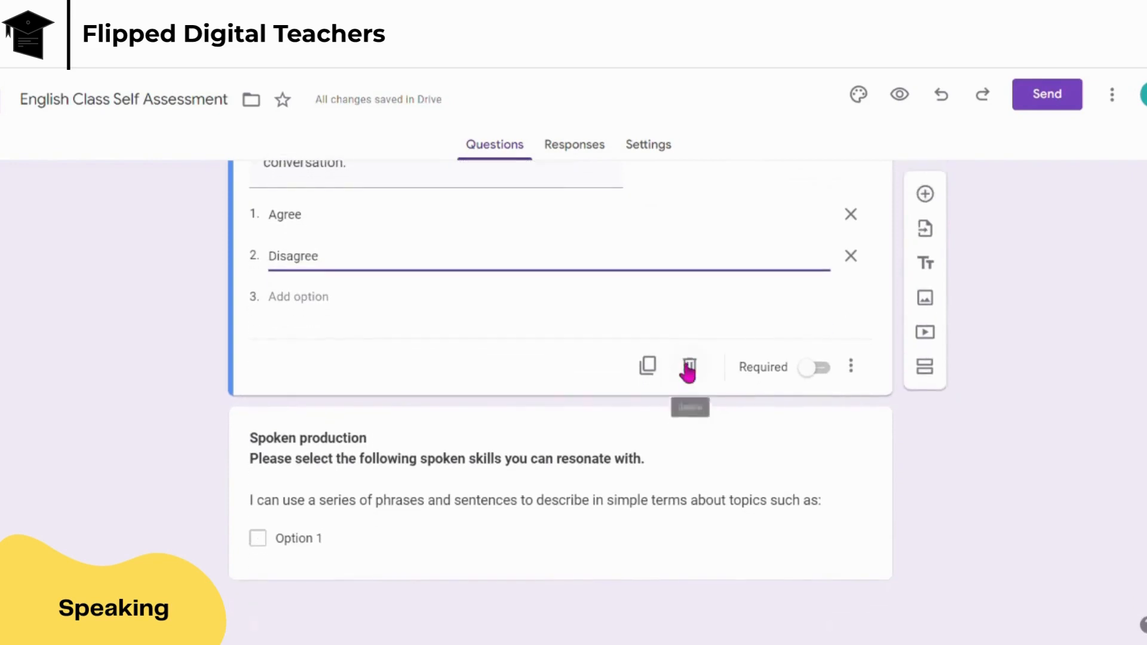
{"action": "left_click", "coordinate": [832, 453]}
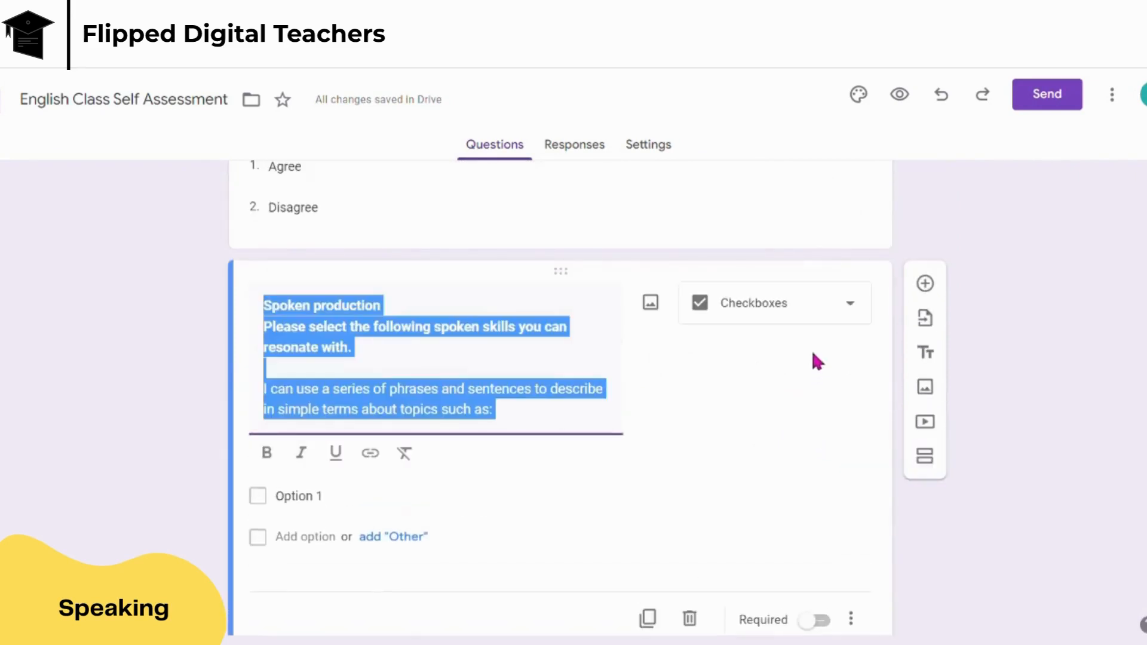
{"action": "left_click", "coordinate": [829, 317]}
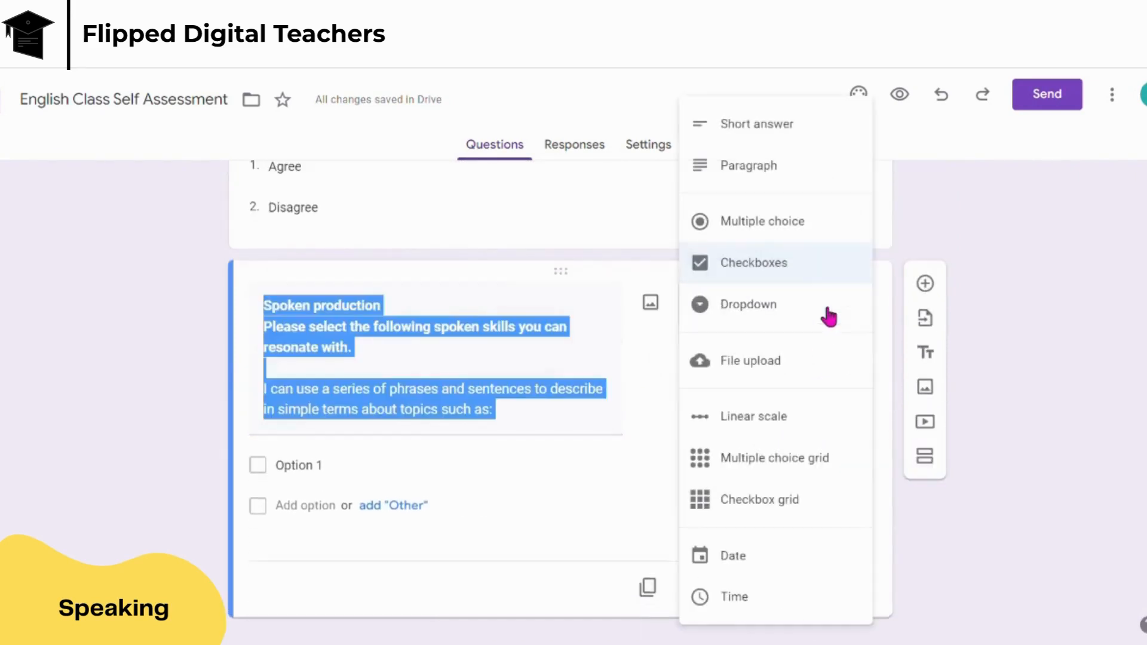
{"action": "left_click", "coordinate": [831, 261]}
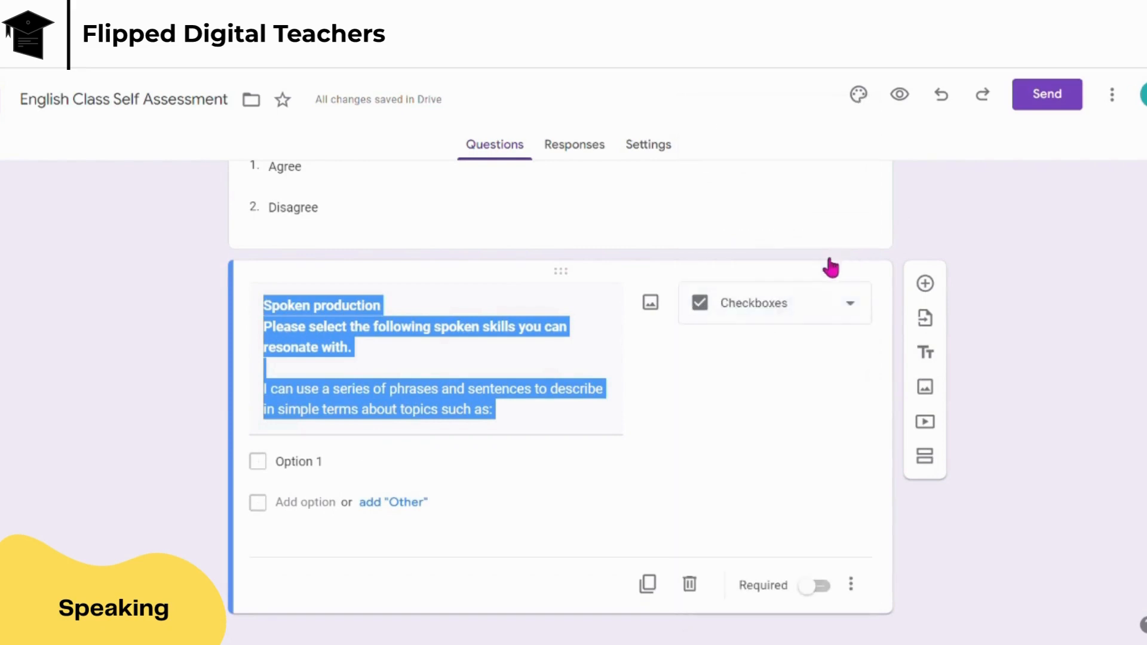
- Enter "my family and other people", "living conditions", "my educational background", "present or most recent job" and "none of the above" as the Spoken production options
{"action": "left_click", "coordinate": [313, 478]}
{"action": "type", "text": "my family and other people"}
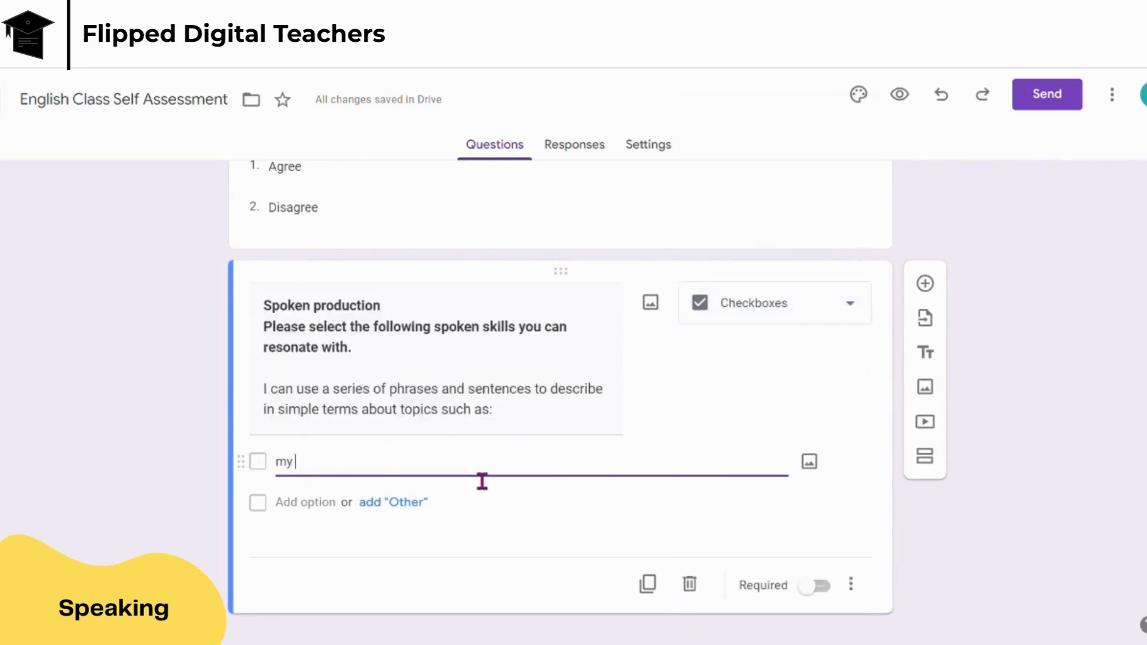
{"action": "key", "text": "Return"}
{"action": "type", "text": "living conditions"}
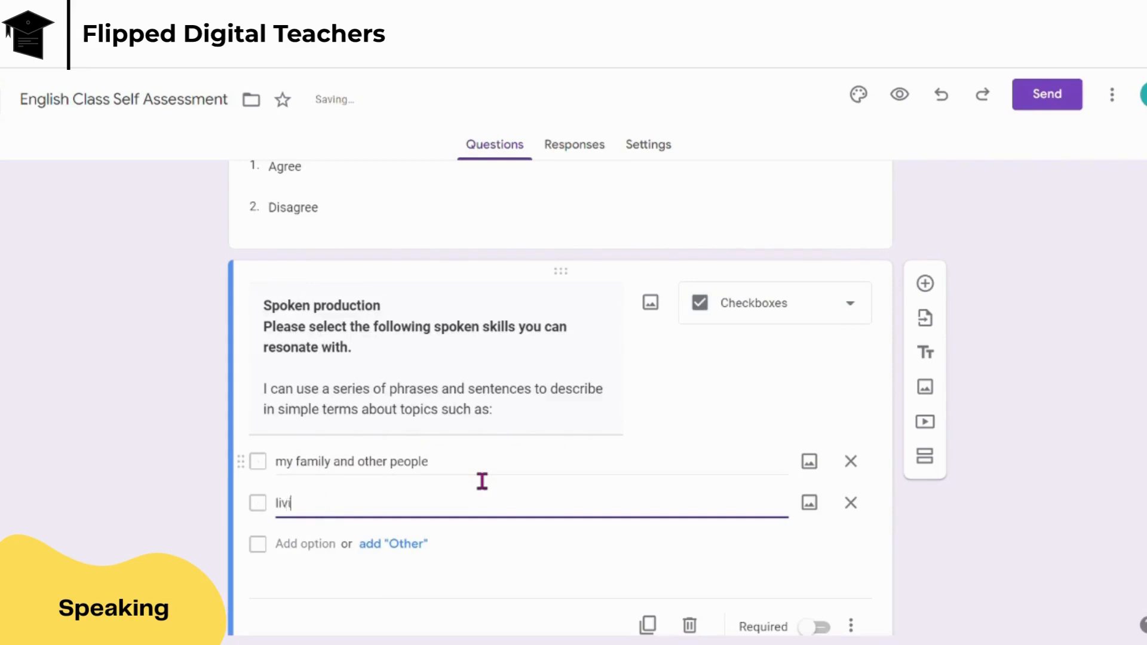
{"action": "key", "text": "Return"}
{"action": "type", "text": "my educational background"}
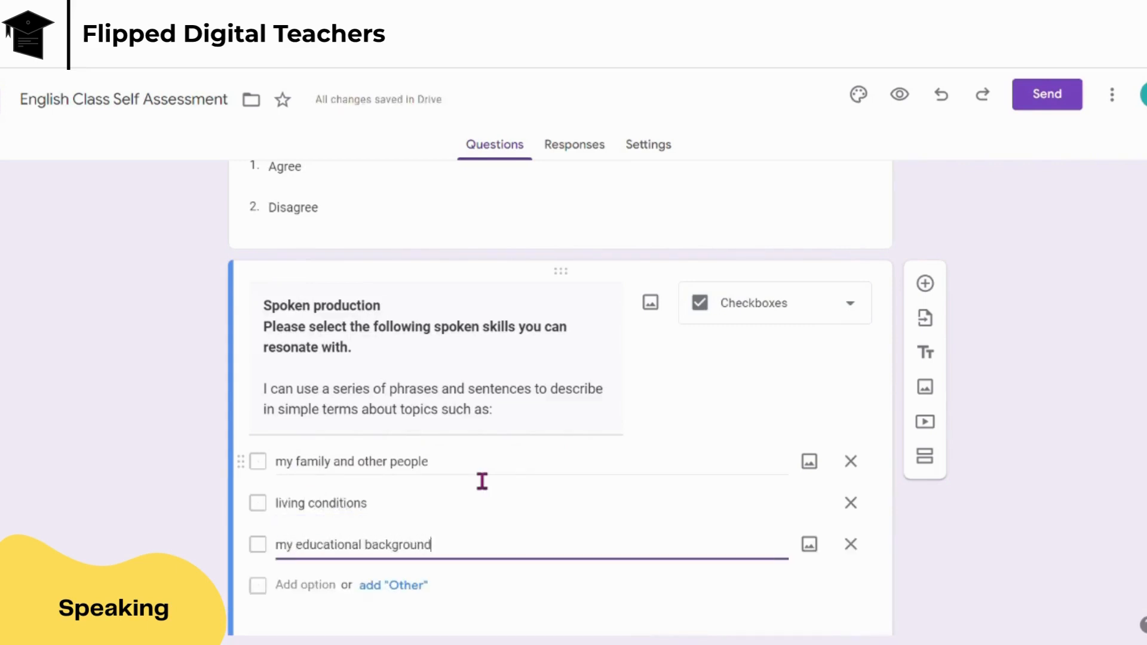
{"action": "key", "text": "Return"}
{"action": "type", "text": "present or most recent job"}
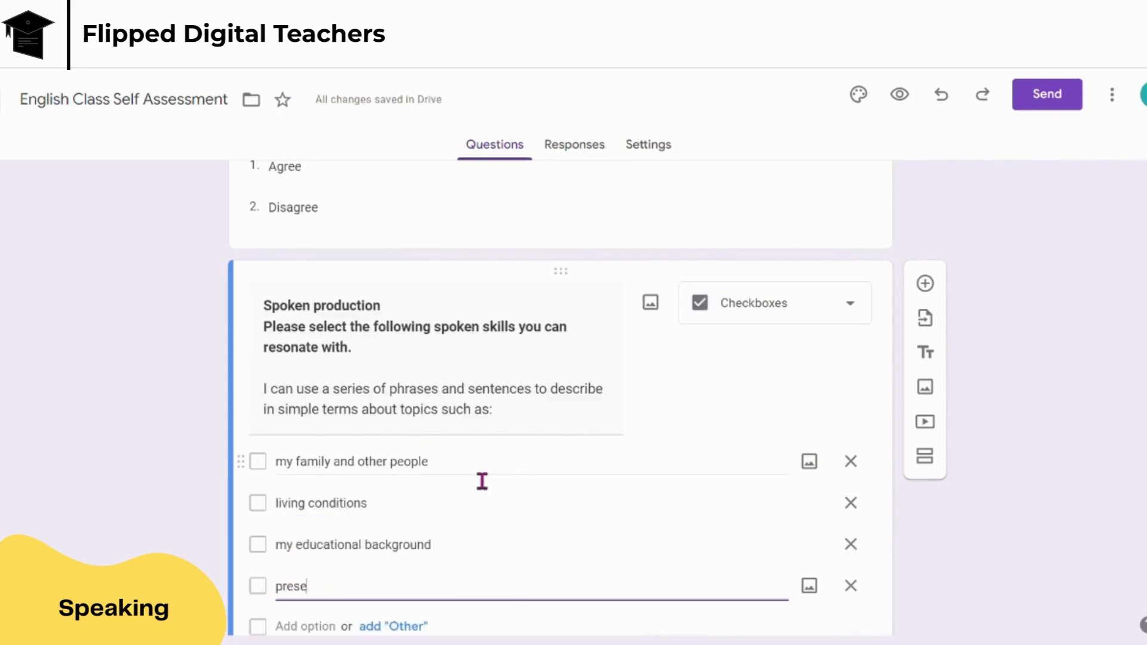
{"action": "key", "text": "Return"}
{"action": "type", "text": "none of the above"}
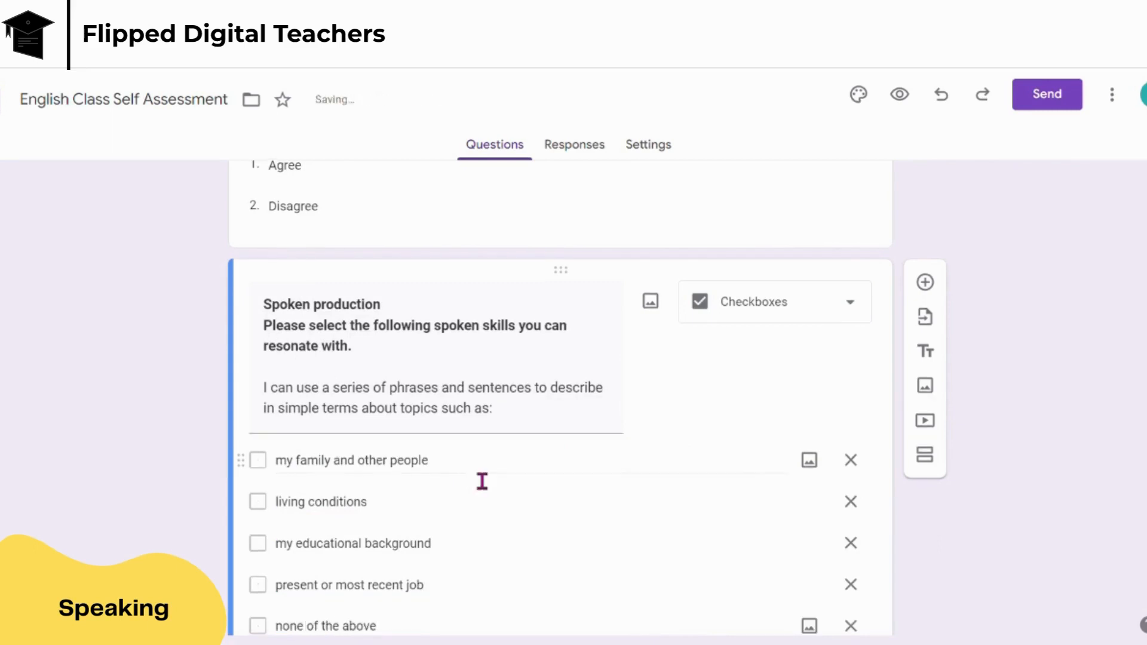
{"action": "left_click", "coordinate": [935, 502]}
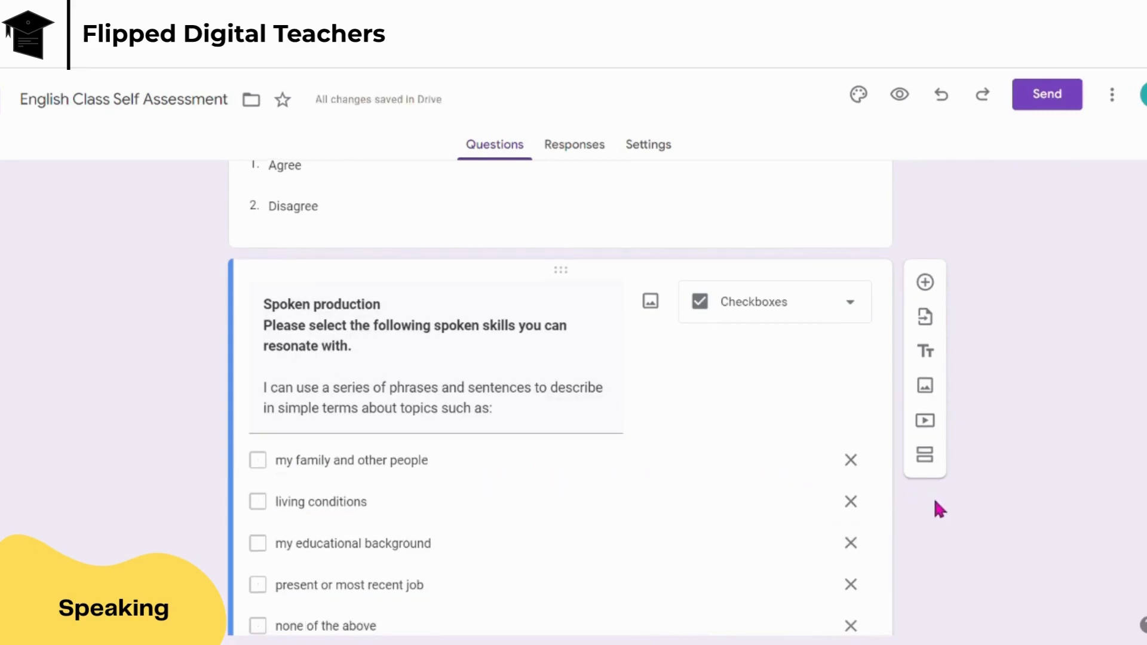
- Preview the form and examine the Speaking section, including the dropdowns of both Spoken interaction questions
{"action": "scroll", "coordinate": [935, 503], "scroll_direction": "down", "scroll_amount": 1}
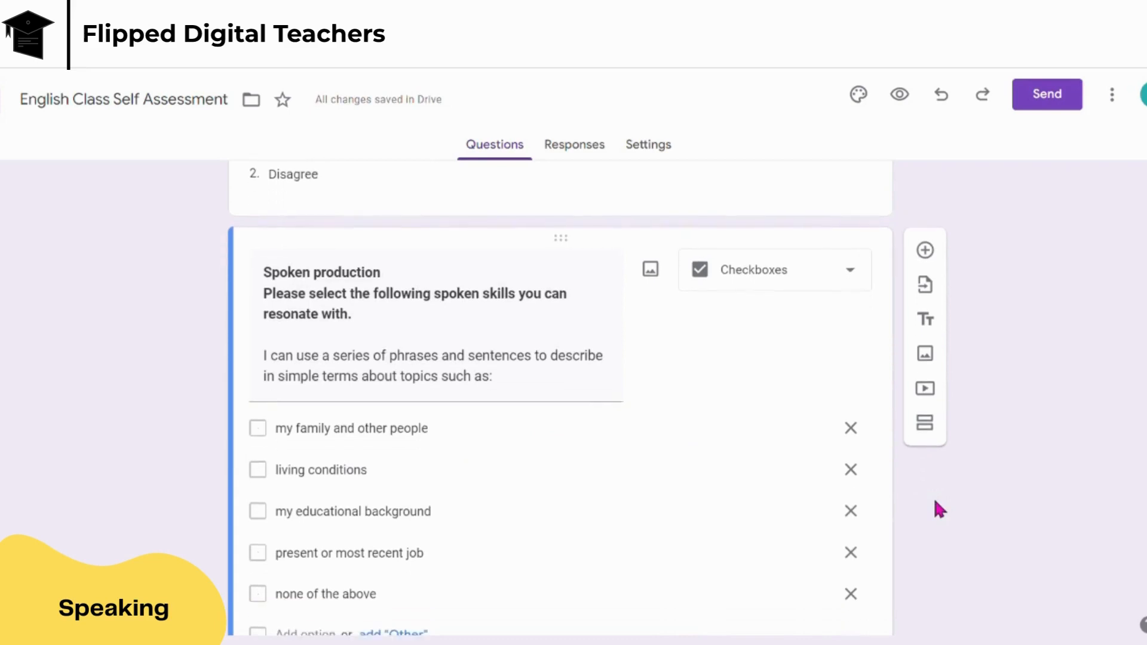
{"action": "scroll", "coordinate": [936, 503], "scroll_direction": "down", "scroll_amount": 1}
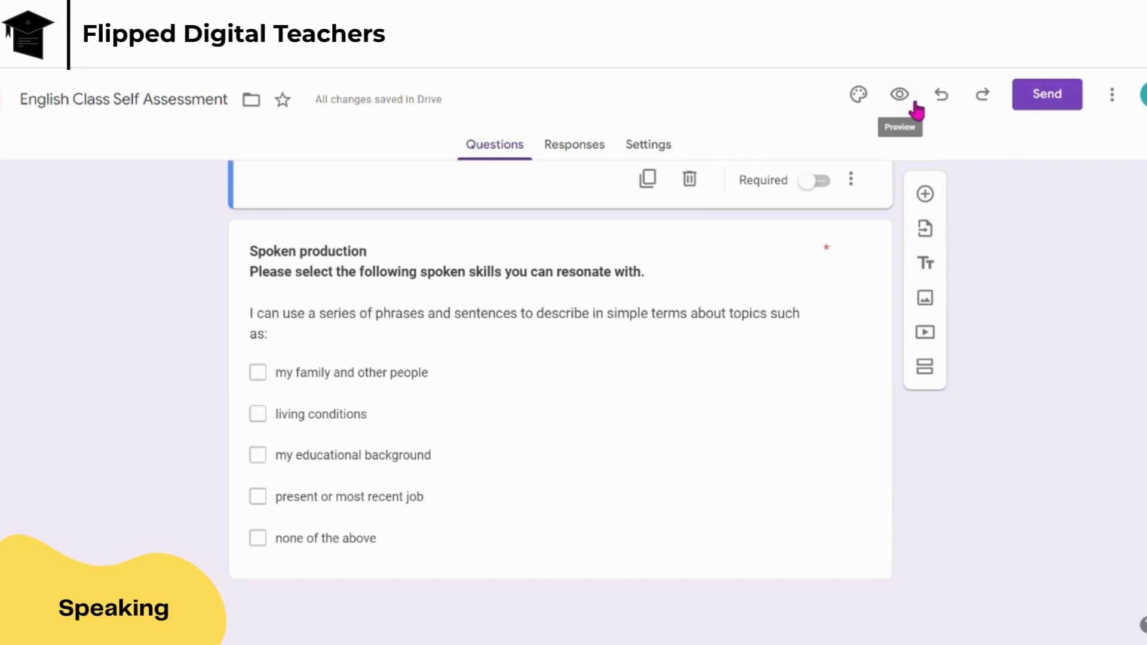
{"action": "left_click", "coordinate": [915, 104]}
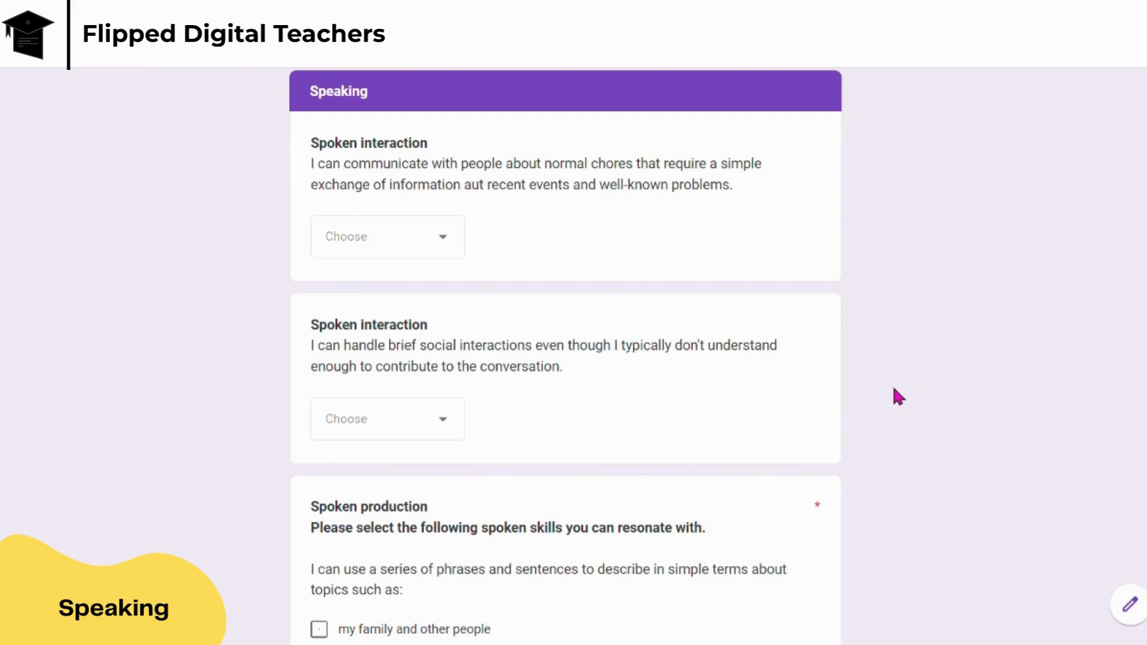
{"action": "left_click", "coordinate": [464, 246]}
{"action": "left_click", "coordinate": [466, 263]}
{"action": "scroll", "coordinate": [473, 281], "scroll_direction": "down", "scroll_amount": 3}
{"action": "left_click", "coordinate": [446, 267]}
{"action": "left_click", "coordinate": [447, 268]}
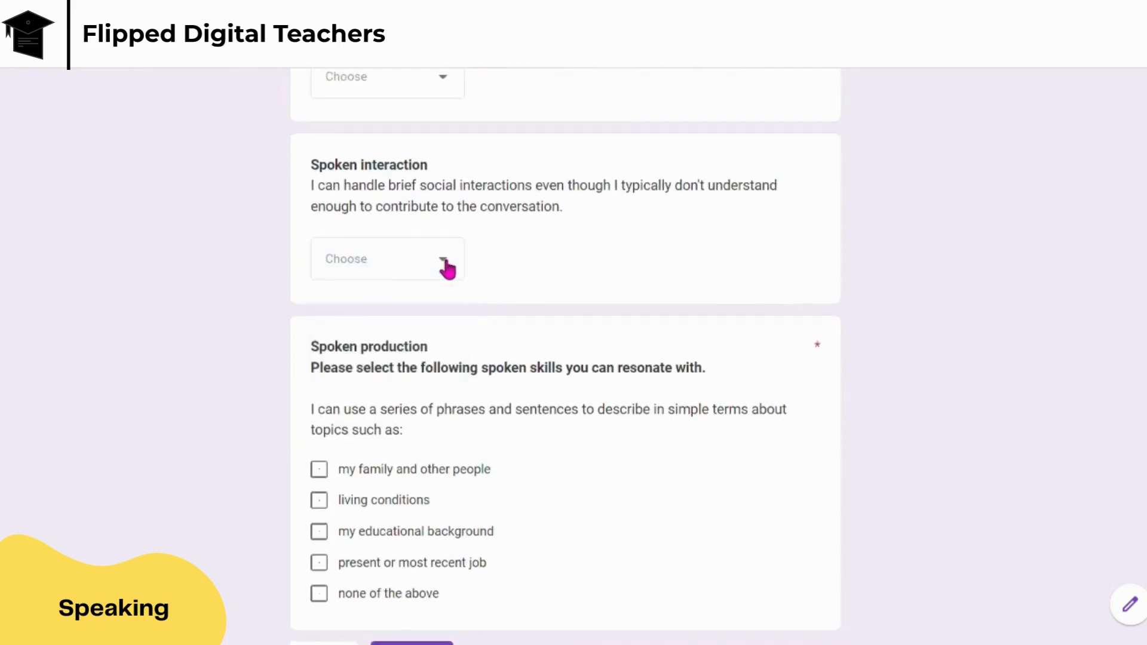
{"action": "scroll", "coordinate": [447, 269], "scroll_direction": "down", "scroll_amount": 3}
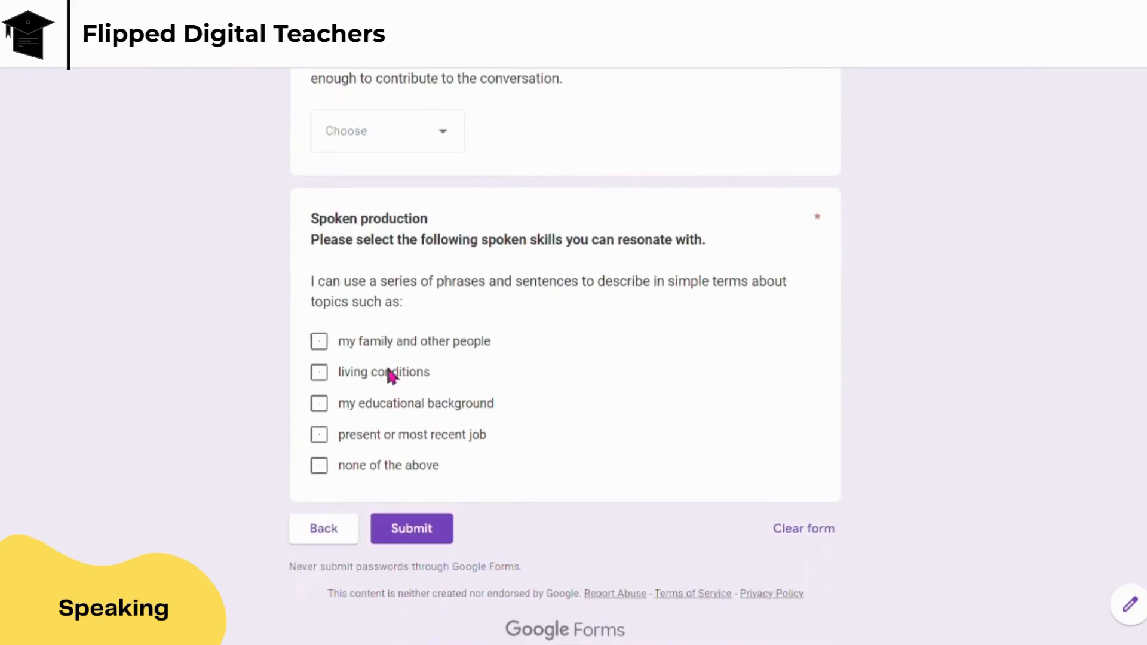
- Test the Spoken production checkboxes in the preview by ticking family, living conditions, recent job and educational background
{"action": "left_click", "coordinate": [319, 342]}
{"action": "left_click", "coordinate": [321, 373]}
{"action": "left_click", "coordinate": [321, 436]}
{"action": "left_click", "coordinate": [320, 404]}
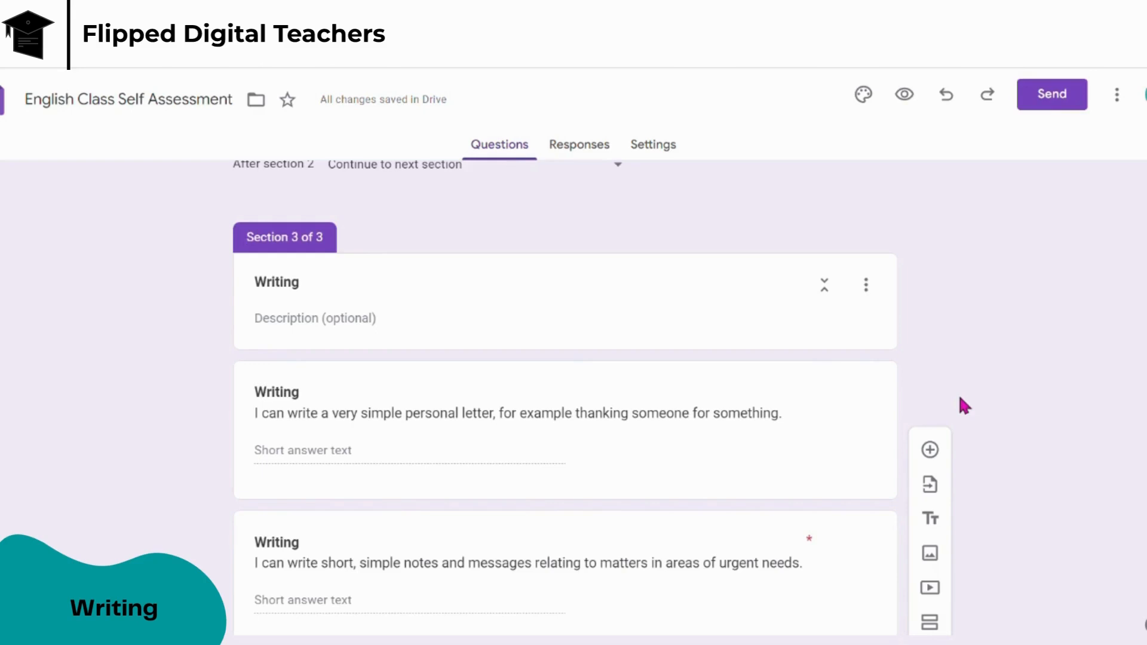
- Change the Writing question about a simple personal letter to multiple choice with "I agree", "I disagree" and an Other option
{"action": "scroll", "coordinate": [964, 406], "scroll_direction": "down", "scroll_amount": 2}
{"action": "left_click", "coordinate": [858, 336]}
{"action": "left_click", "coordinate": [851, 320]}
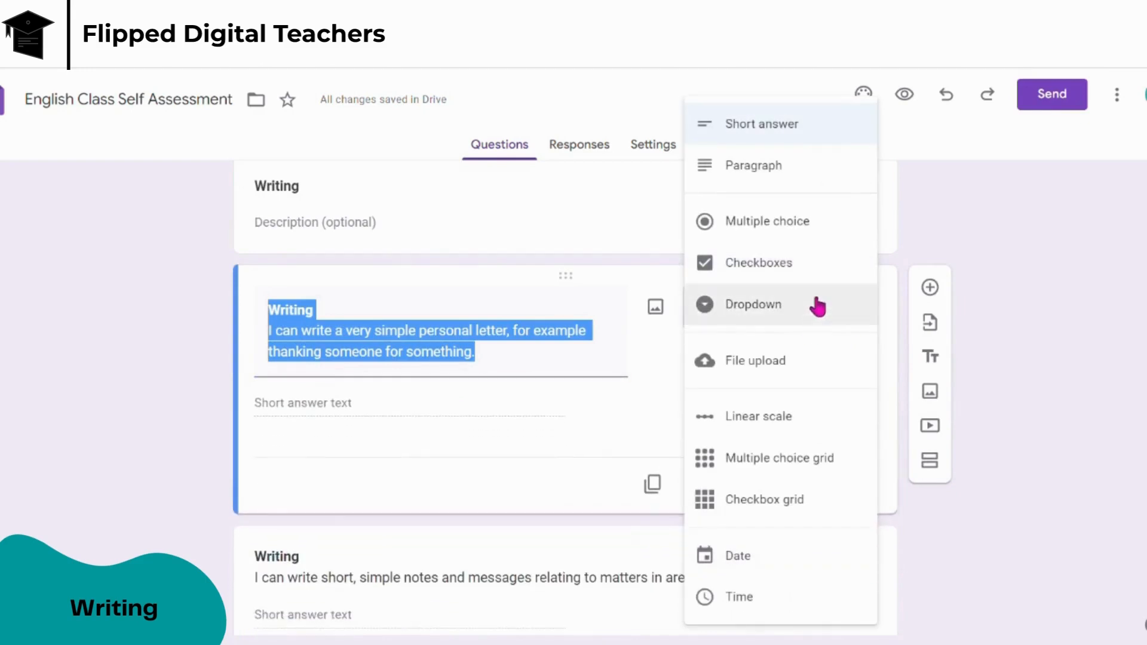
{"action": "left_click", "coordinate": [816, 230]}
{"action": "left_click", "coordinate": [425, 418]}
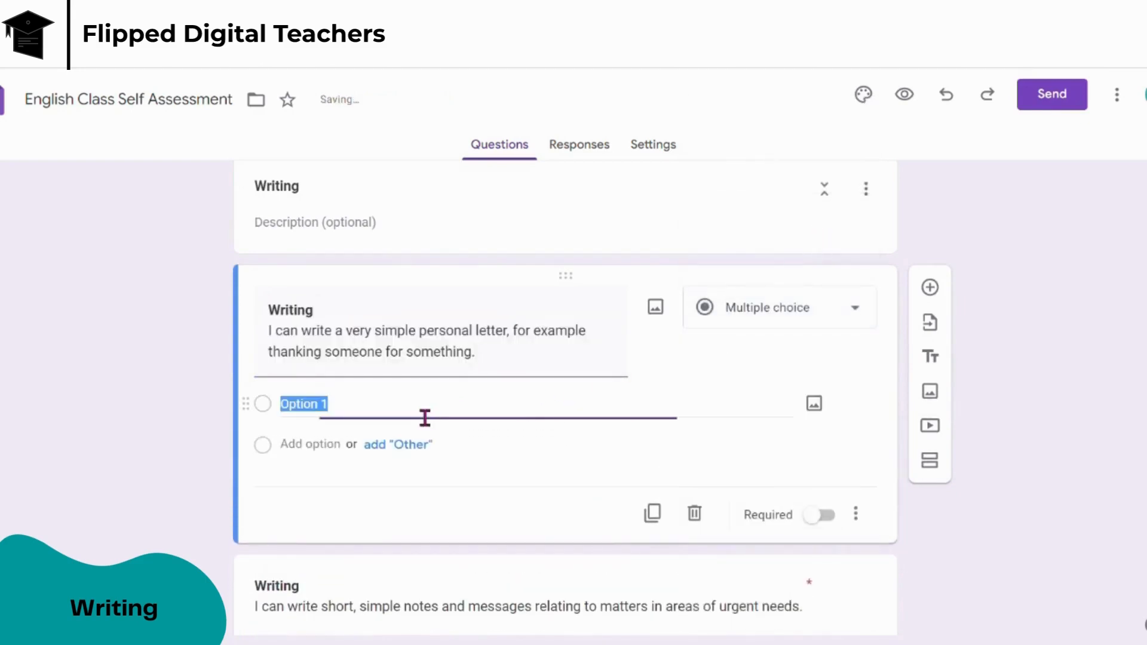
{"action": "type", "text": "I agree"}
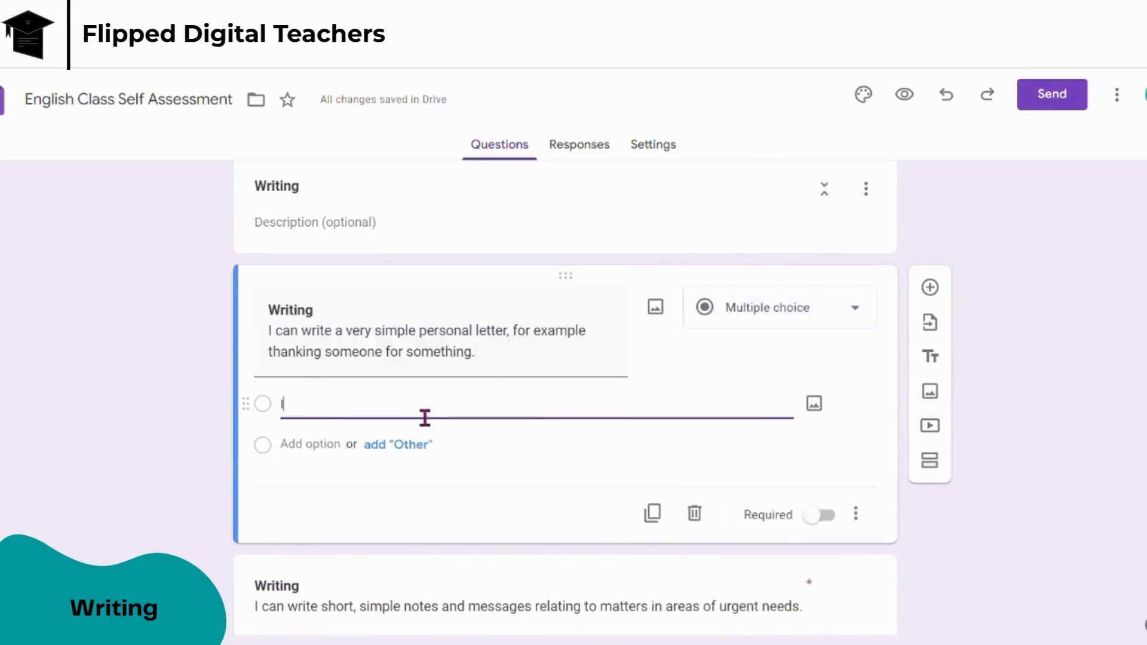
{"action": "key", "text": "Return"}
{"action": "type", "text": "I disagree"}
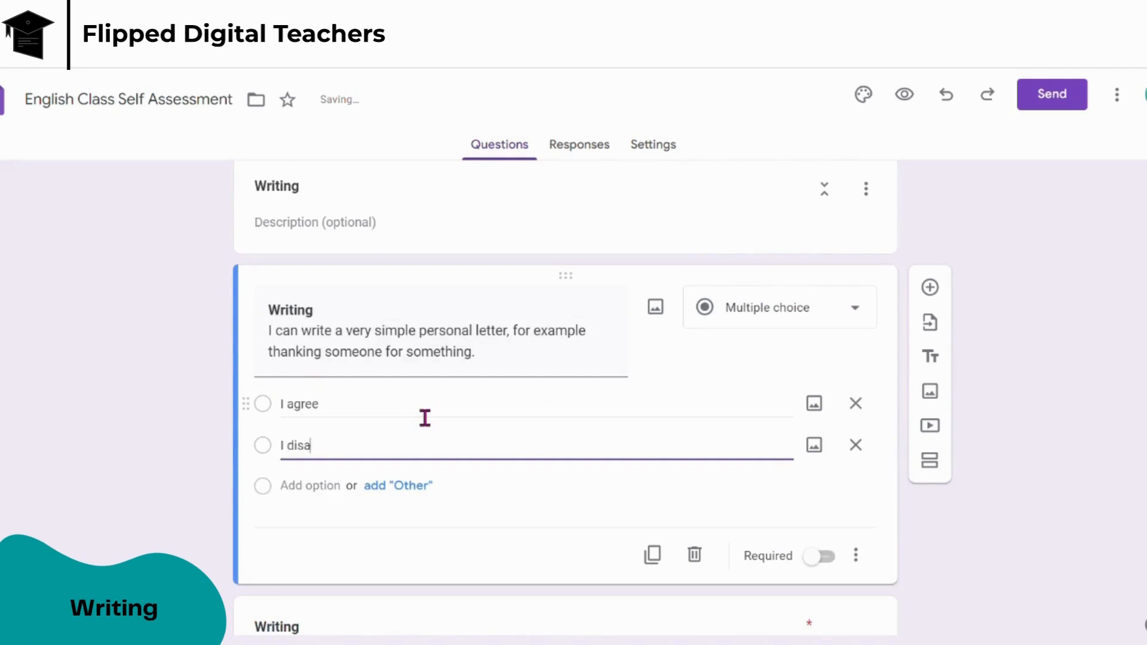
{"action": "left_click", "coordinate": [419, 486]}
- Change the Writing question about short, simple notes and messages to multiple choice with "I agree", "I disagree" and an Other option
{"action": "scroll", "coordinate": [504, 507], "scroll_direction": "down", "scroll_amount": 5}
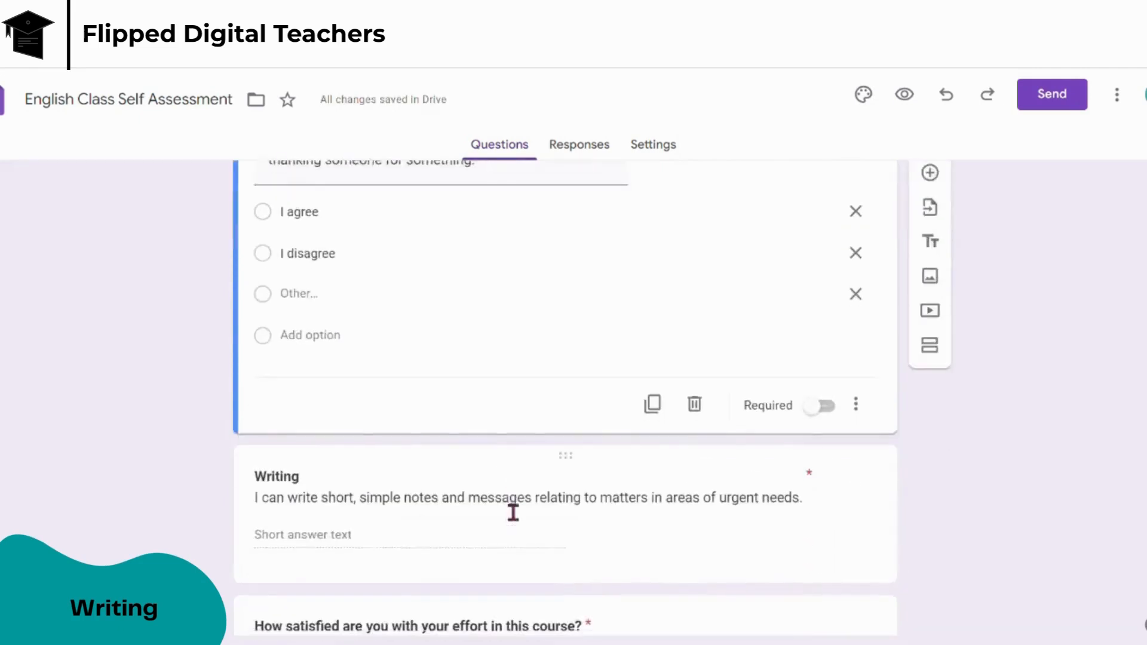
{"action": "left_click", "coordinate": [854, 403]}
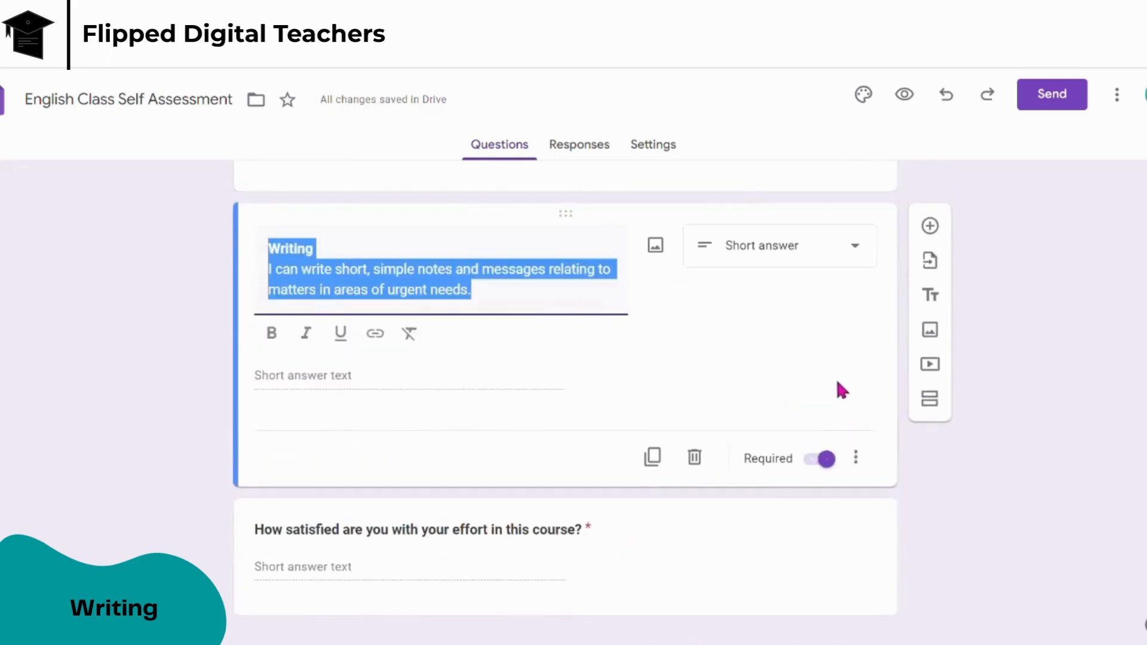
{"action": "left_click", "coordinate": [819, 268]}
{"action": "left_click", "coordinate": [799, 225]}
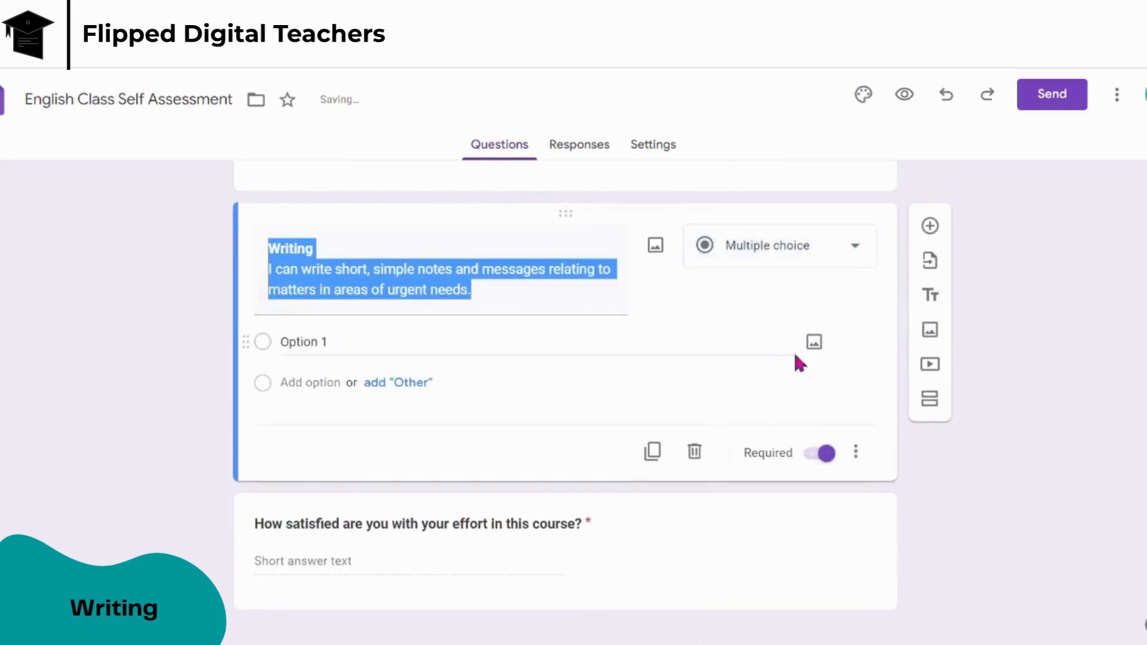
{"action": "left_click", "coordinate": [363, 362]}
{"action": "type", "text": "I agree"}
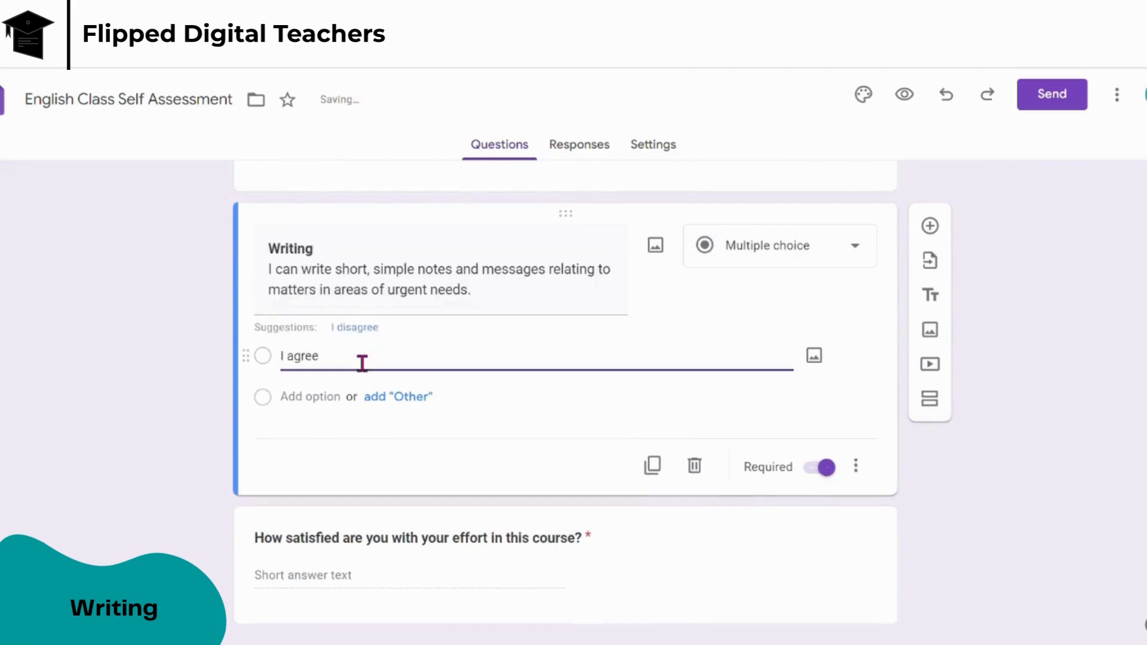
{"action": "key", "text": "Return"}
{"action": "left_click", "coordinate": [398, 424]}
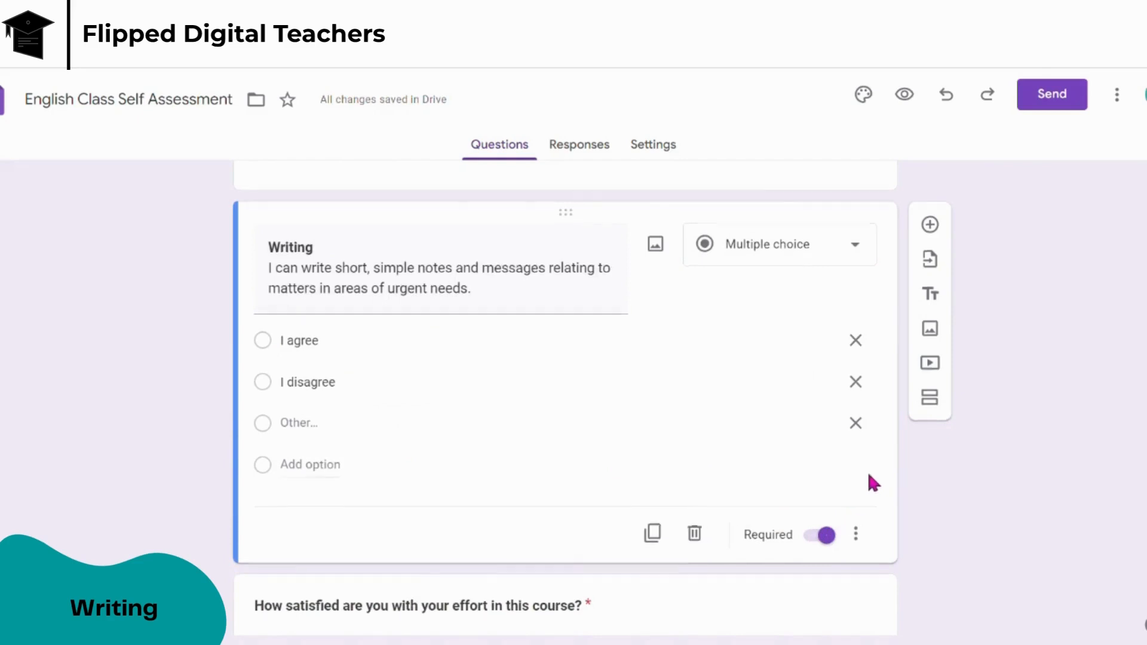
- Change the question about satisfaction with effort in the course to multiple choice with the options Excellent, Good, Fair and Poor
{"action": "scroll", "coordinate": [870, 475], "scroll_direction": "down", "scroll_amount": 2}
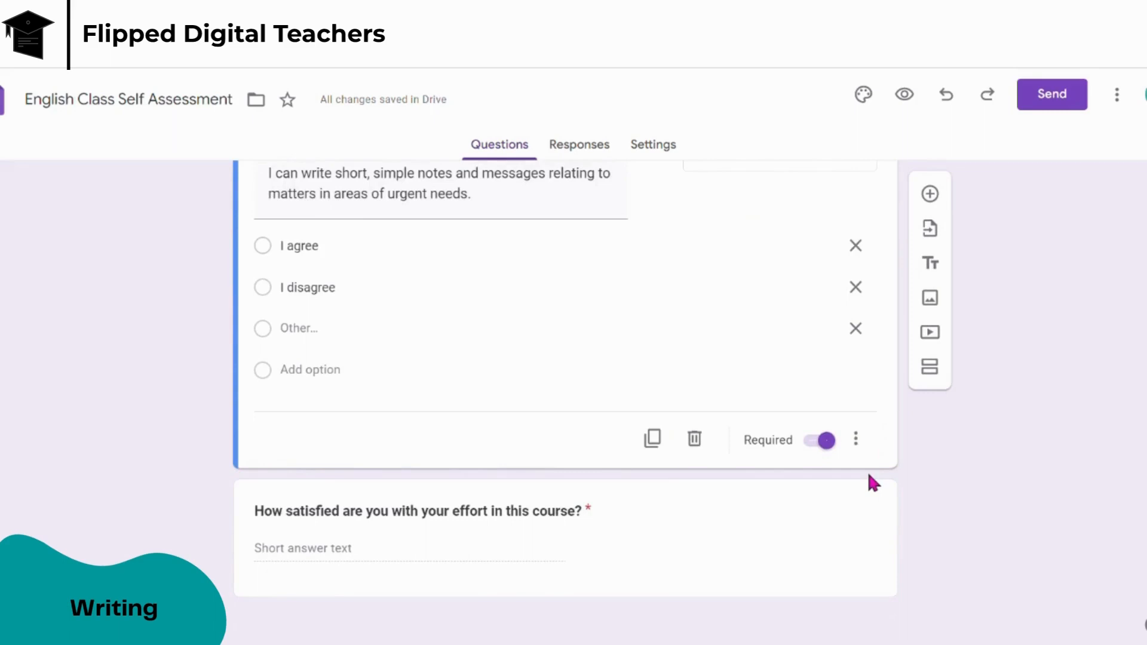
{"action": "left_click", "coordinate": [863, 507]}
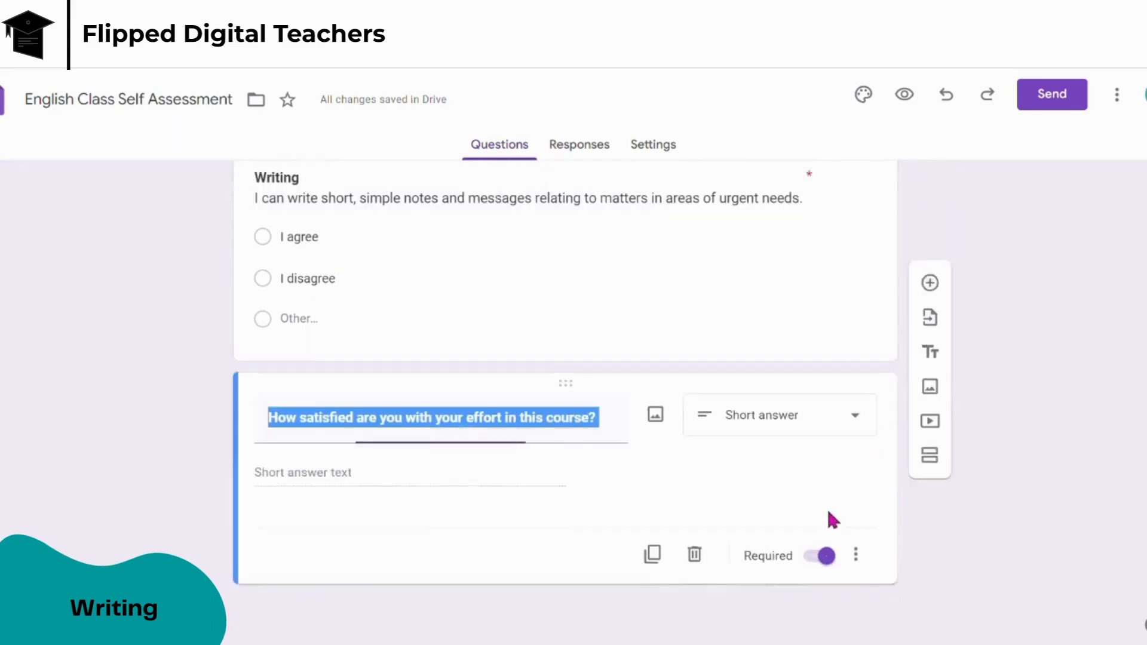
{"action": "left_click", "coordinate": [828, 428]}
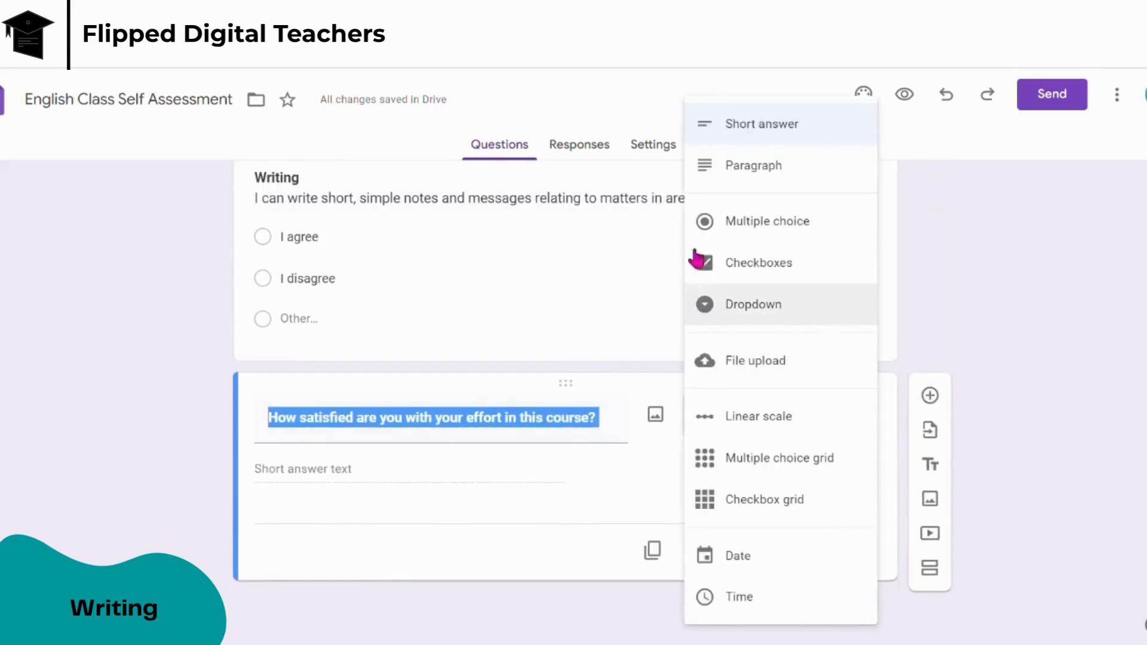
{"action": "left_click", "coordinate": [762, 241]}
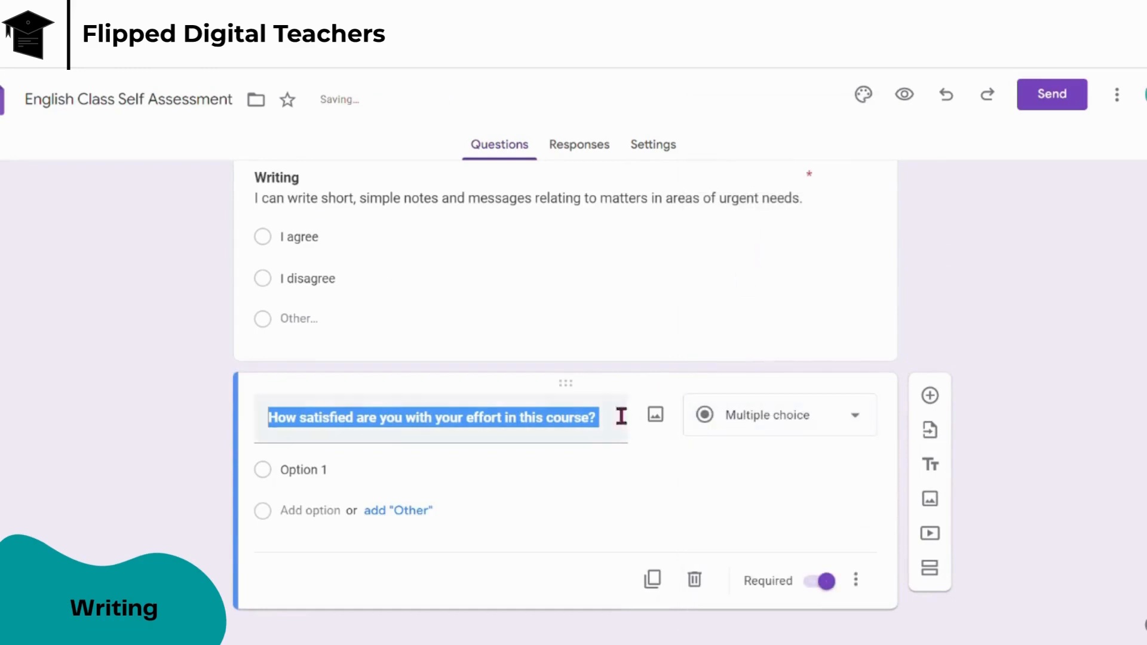
{"action": "left_click", "coordinate": [517, 477]}
{"action": "type", "text": "Excelletn"}
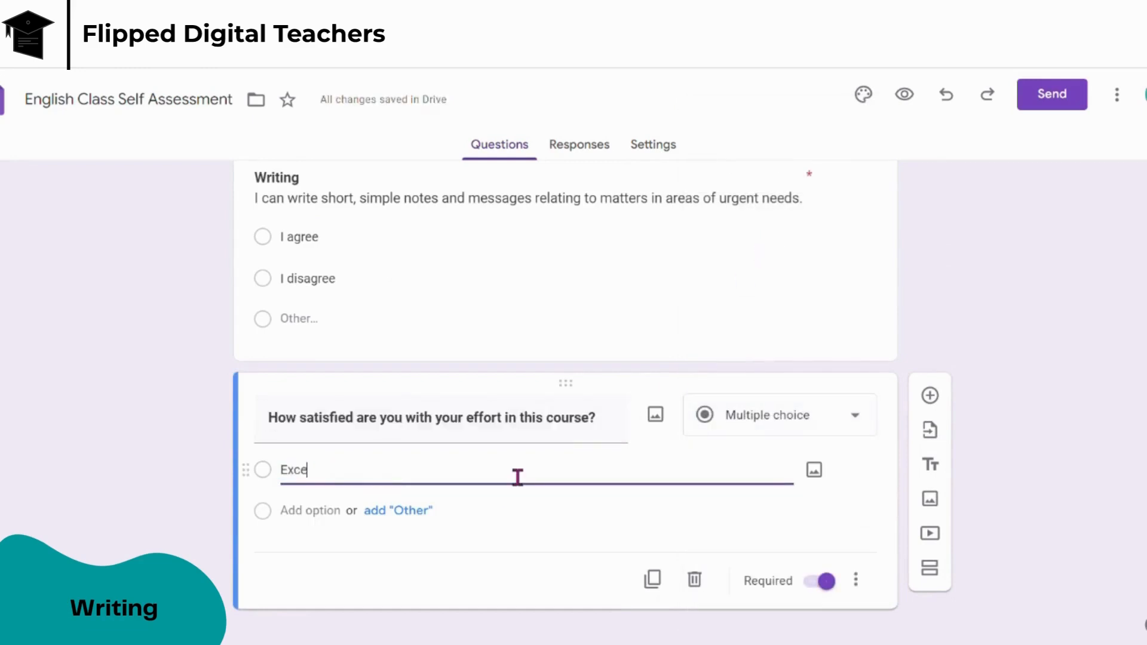
{"action": "key", "text": "BackSpace"}
{"action": "key", "text": "BackSpace"}
{"action": "type", "text": "nt"}
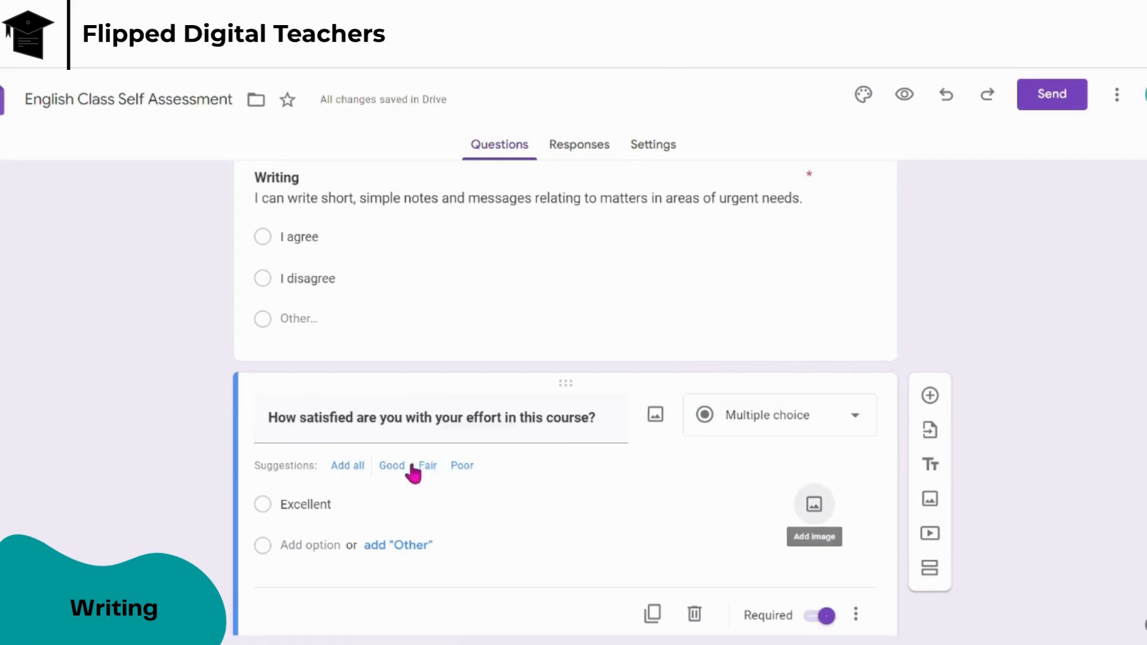
{"action": "left_click", "coordinate": [356, 466]}
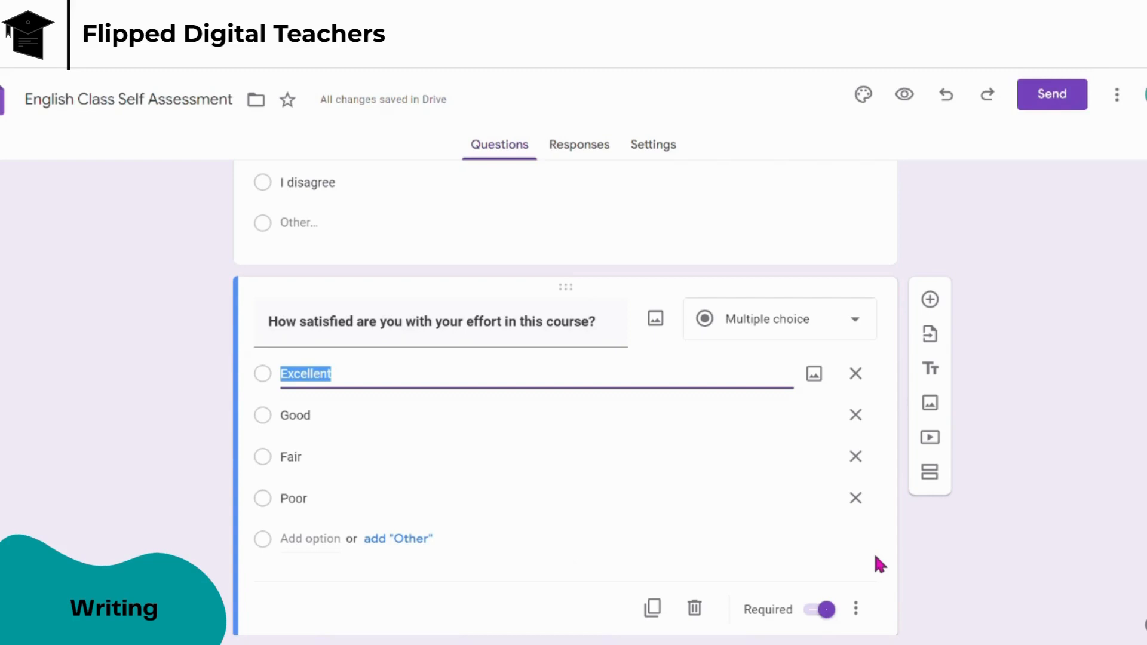
- Enable answer-based section navigation for the effort satisfaction question and make Excellent, Good and Fair submit the form
{"action": "left_click", "coordinate": [856, 609]}
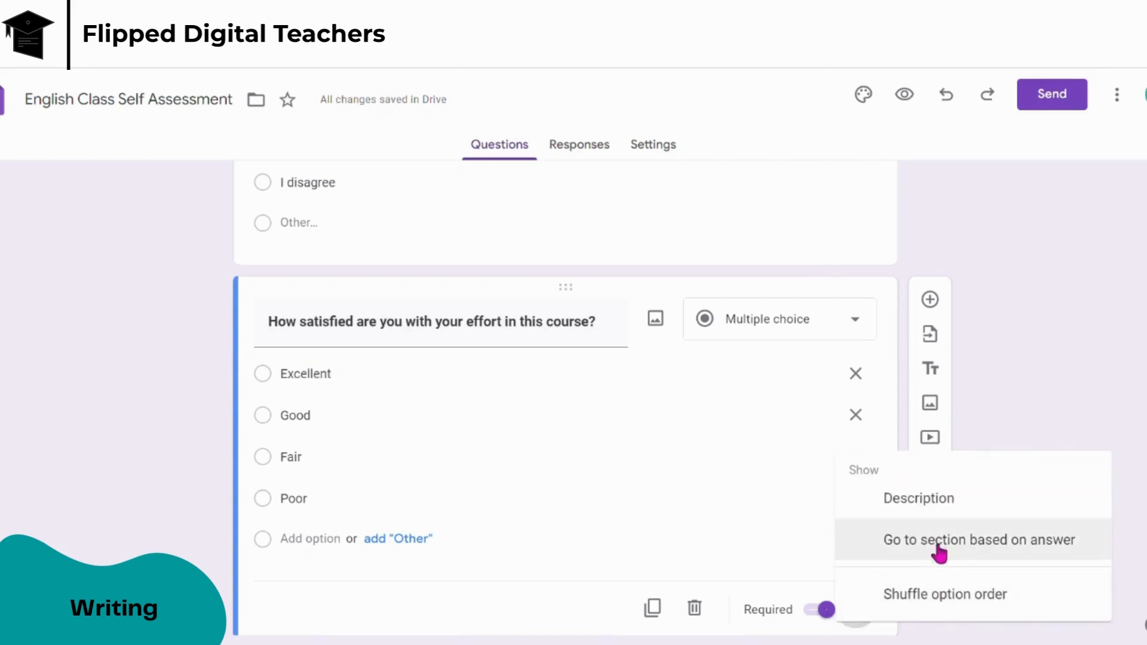
{"action": "left_click", "coordinate": [1099, 547]}
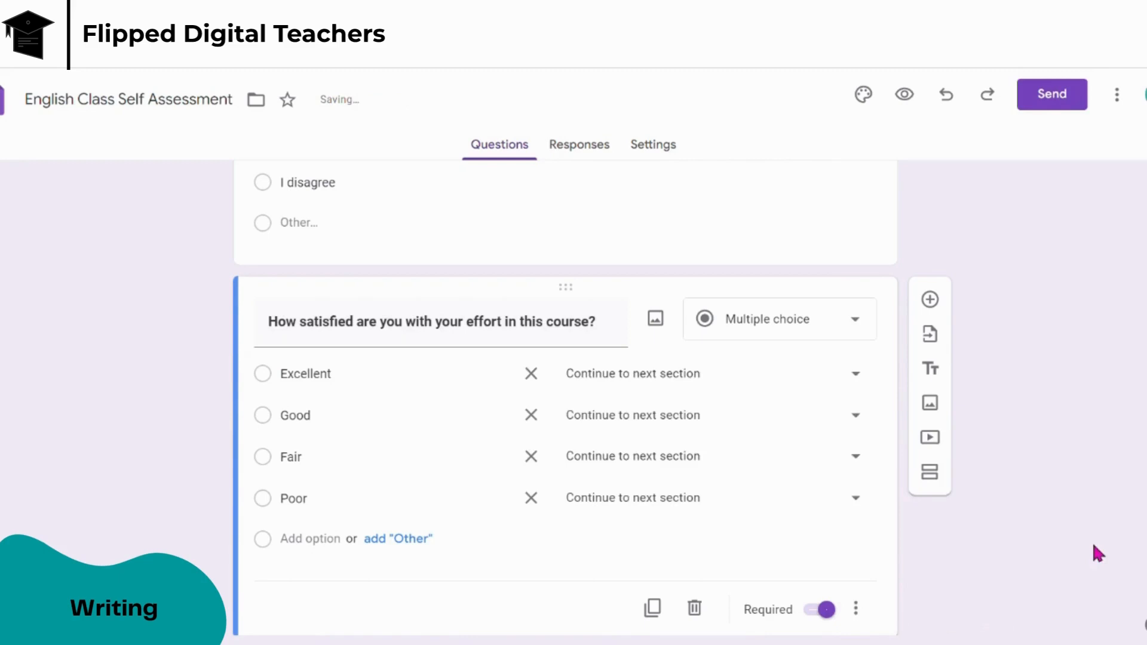
{"action": "left_click", "coordinate": [854, 383]}
{"action": "left_click", "coordinate": [808, 535]}
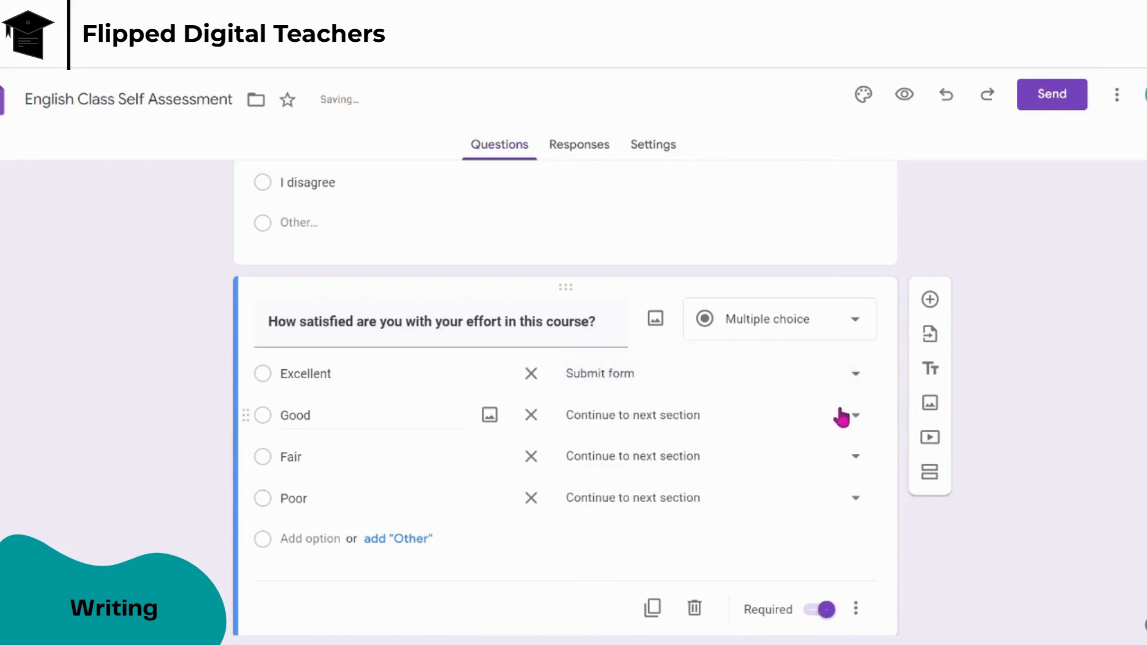
{"action": "left_click", "coordinate": [843, 413]}
{"action": "left_click", "coordinate": [766, 597]}
{"action": "left_click", "coordinate": [772, 460]}
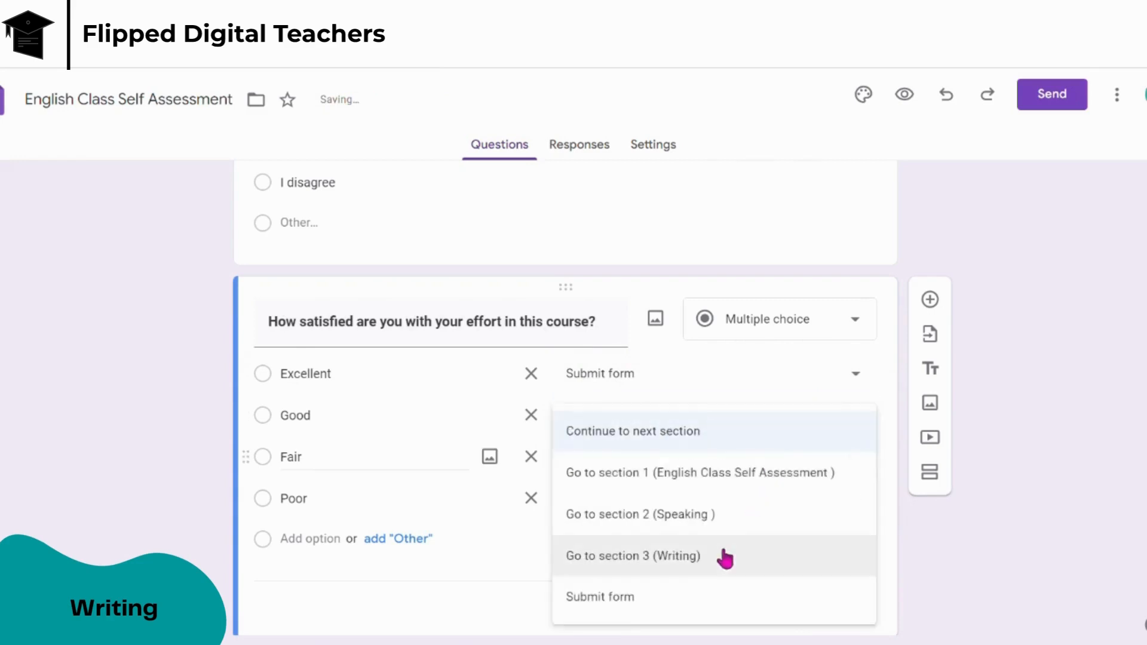
{"action": "left_click", "coordinate": [711, 593]}
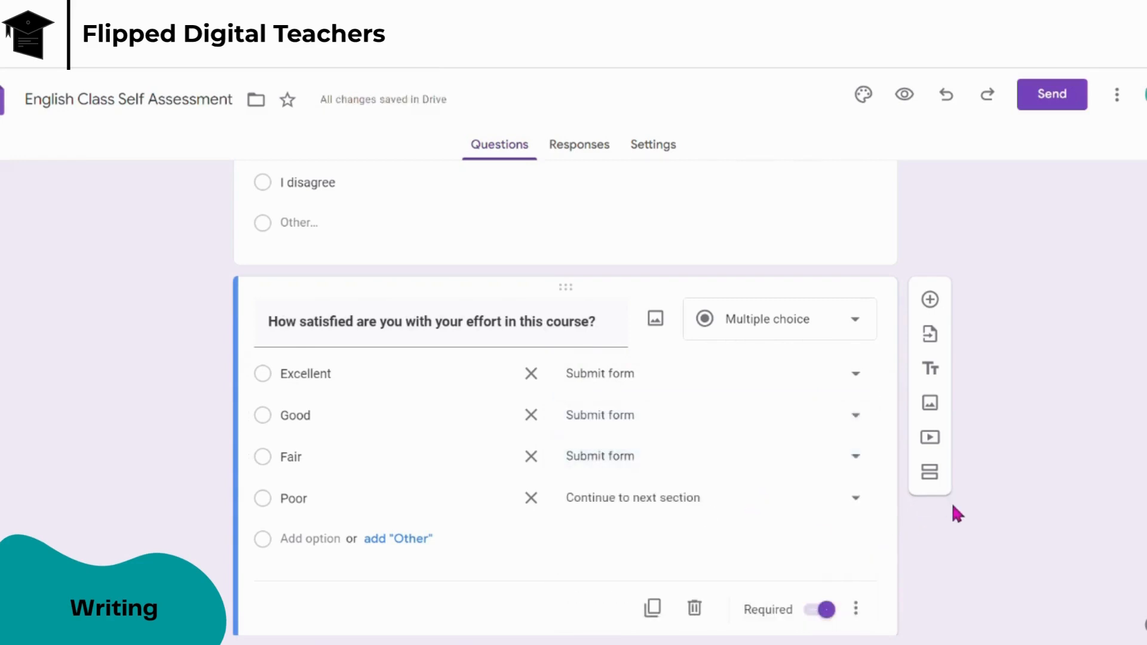
{"action": "left_click", "coordinate": [854, 499]}
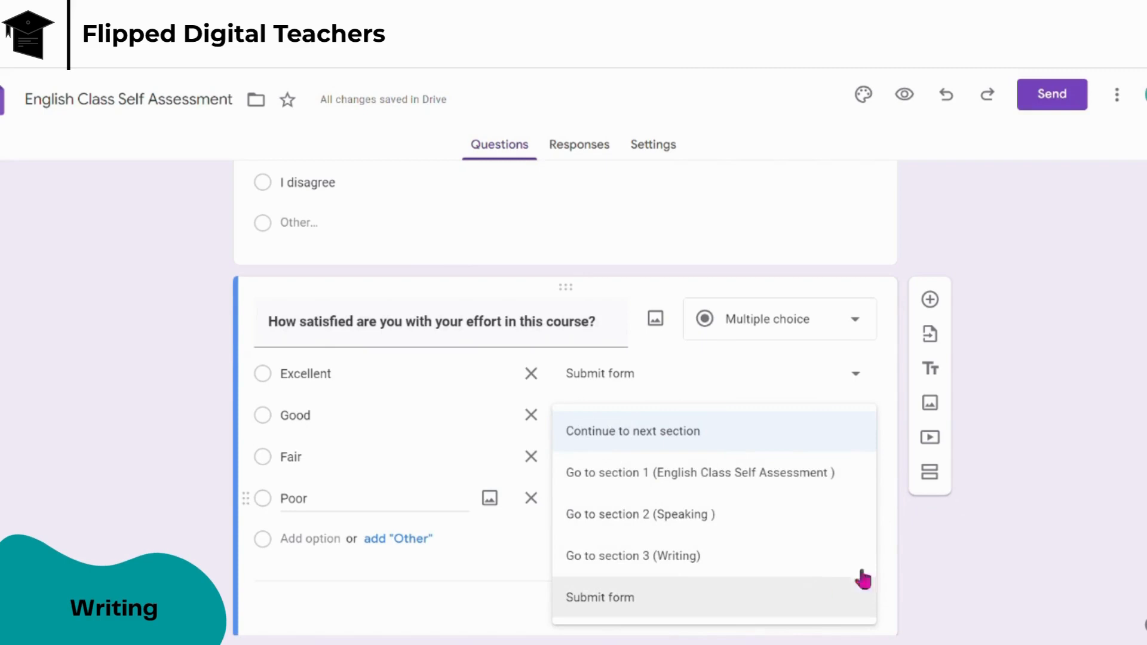
{"action": "left_click", "coordinate": [949, 565]}
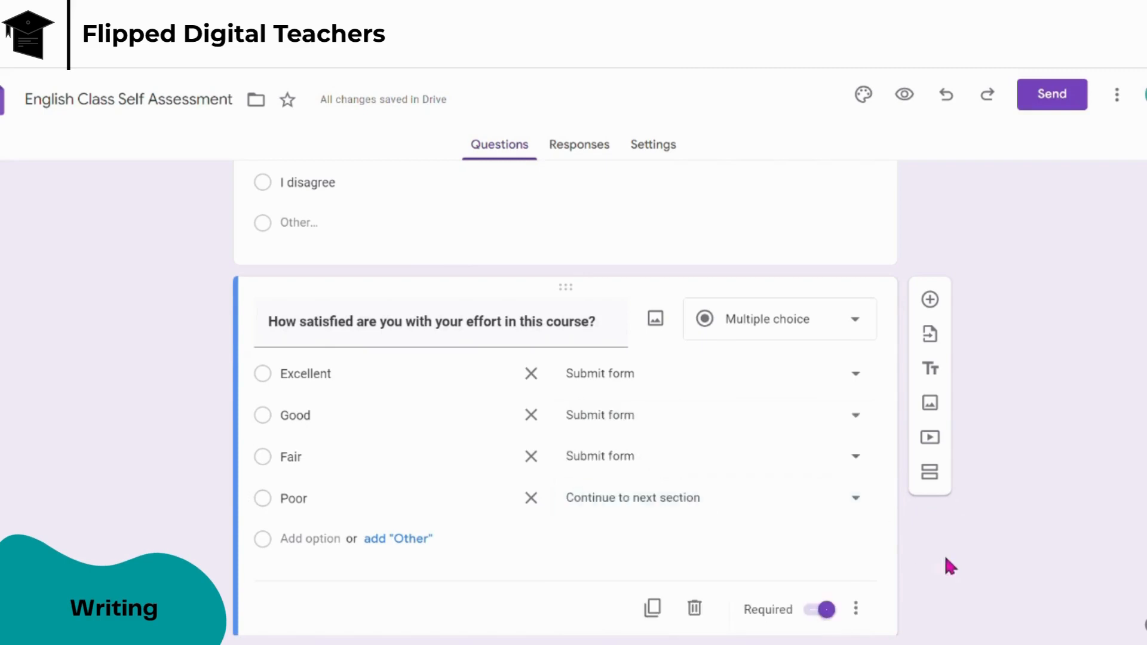
- Add a new section after the effort satisfaction question and title it "Improvement" in bold
{"action": "scroll", "coordinate": [946, 560], "scroll_direction": "down", "scroll_amount": 1}
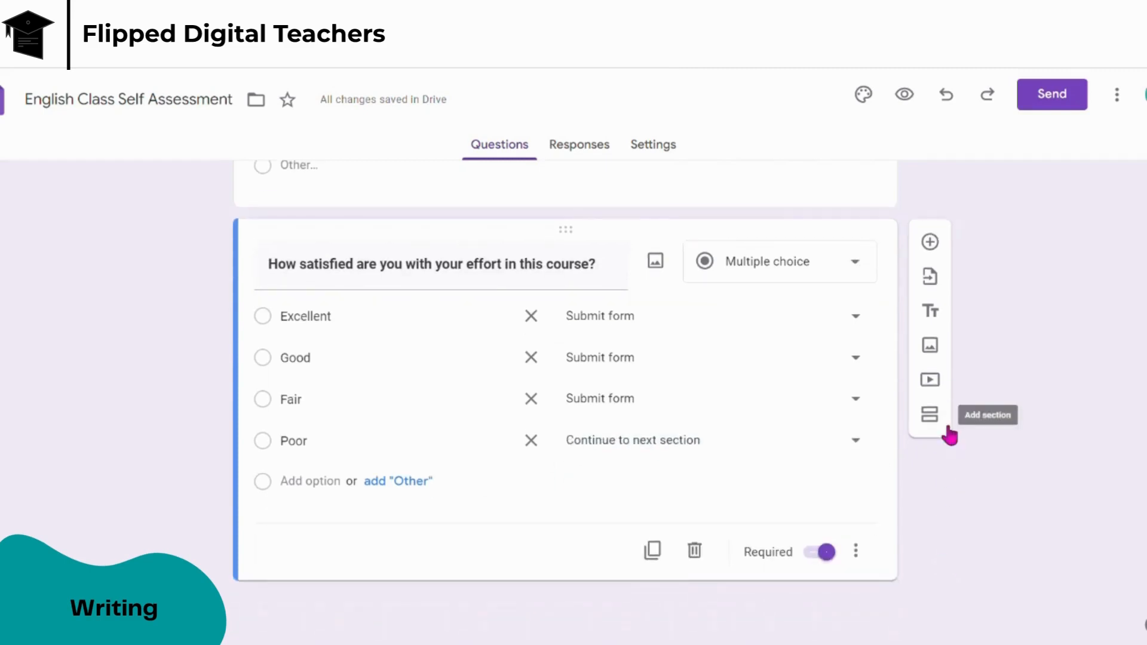
{"action": "left_click", "coordinate": [948, 426]}
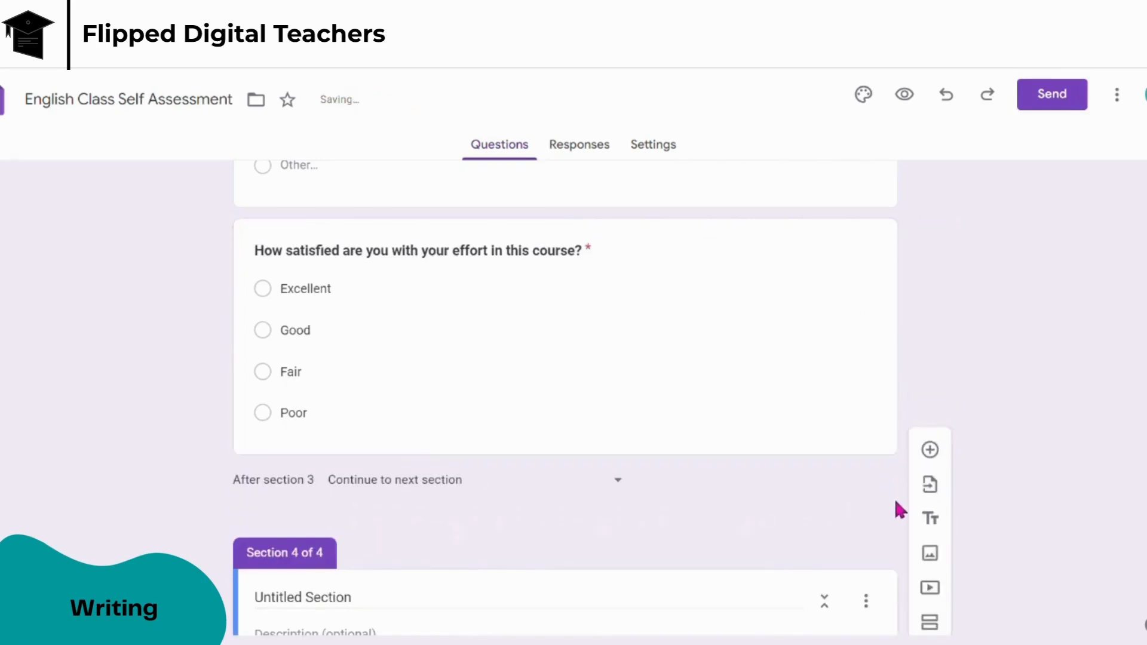
{"action": "left_click", "coordinate": [590, 515]}
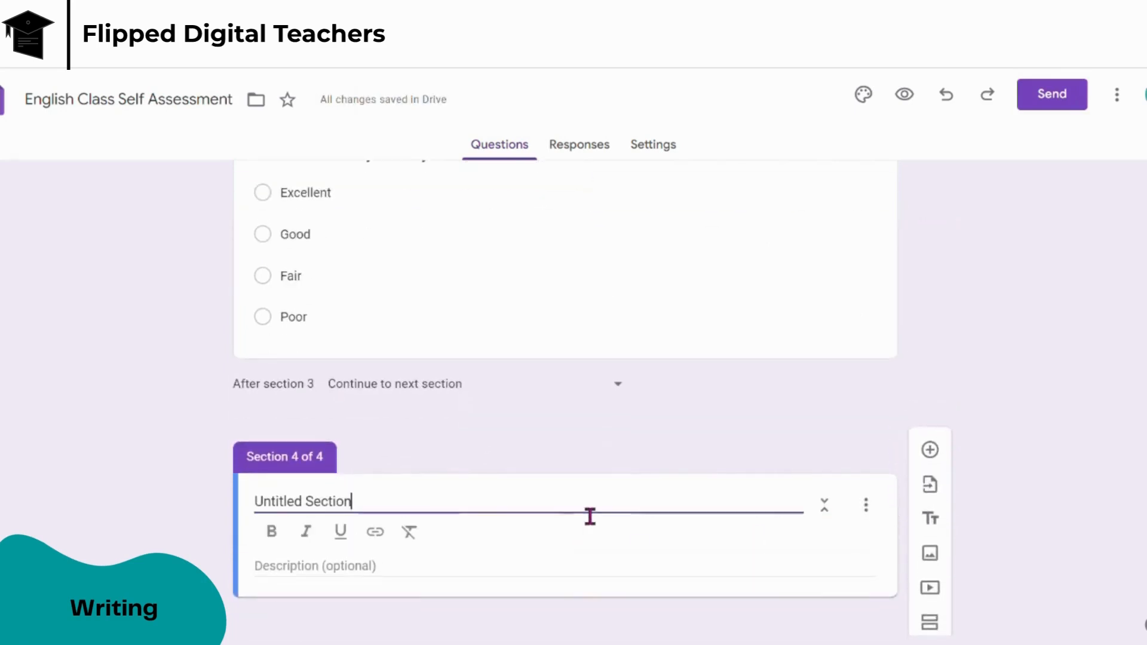
{"action": "key", "text": "ctrl+a"}
{"action": "type", "text": "Improvement"}
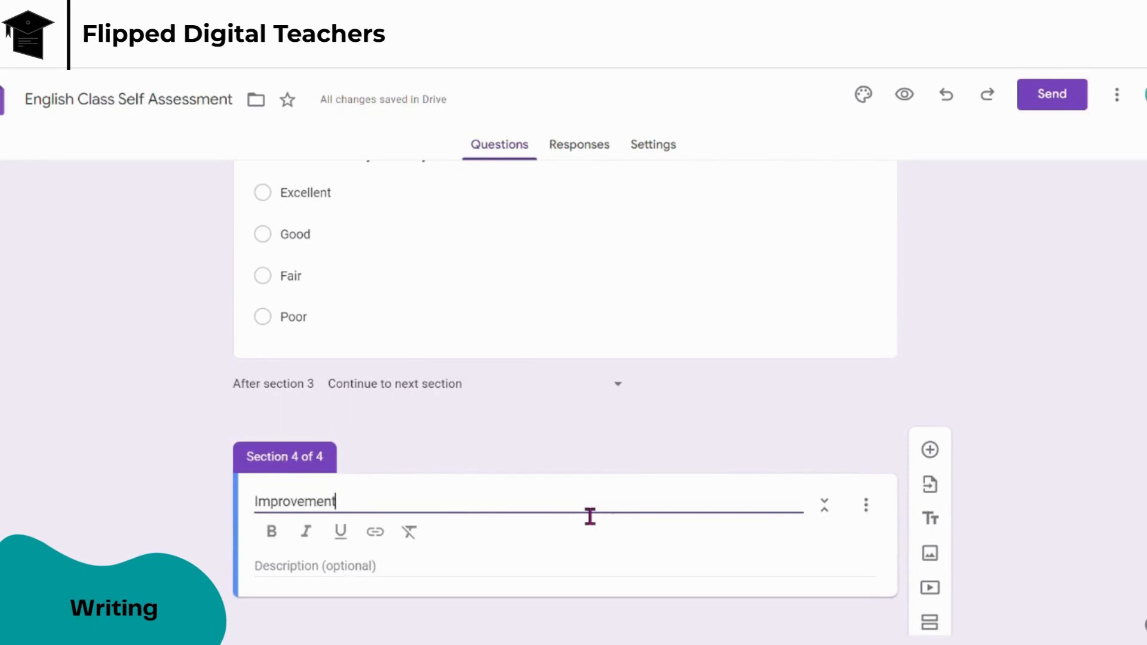
{"action": "key", "text": "ctrl+a"}
{"action": "key", "text": "ctrl+b"}
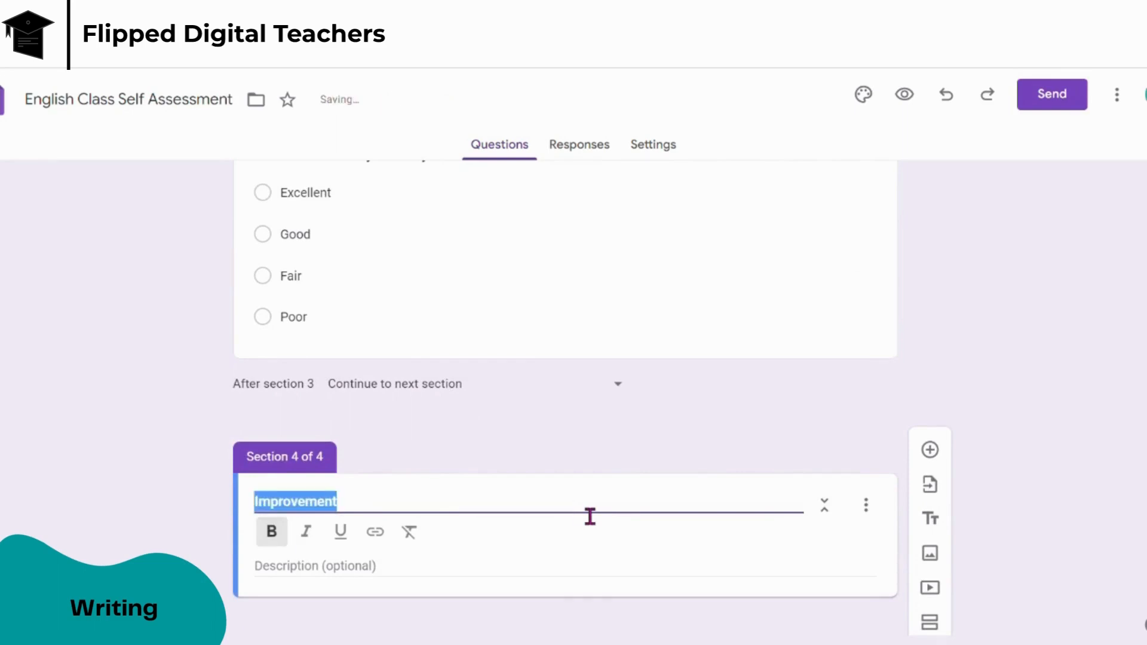
- Add a paragraph question "Please elaborate upon what do you need to improve" to the Improvement section
{"action": "left_click", "coordinate": [930, 450]}
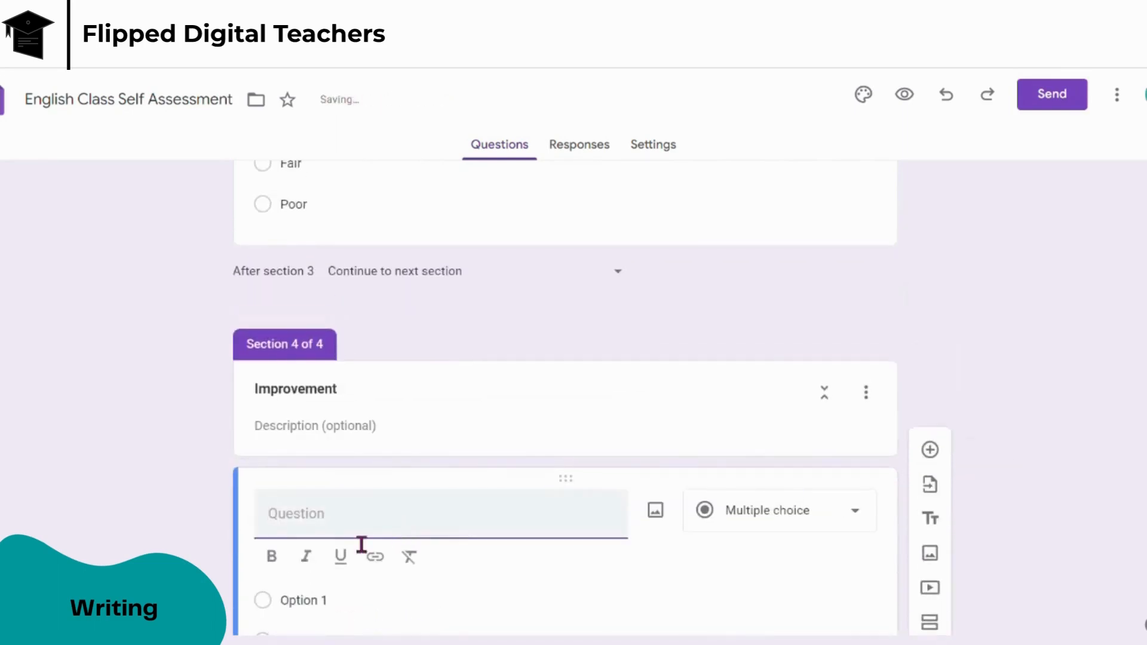
{"action": "type", "text": "Please elaborate upon what do you need to improve"}
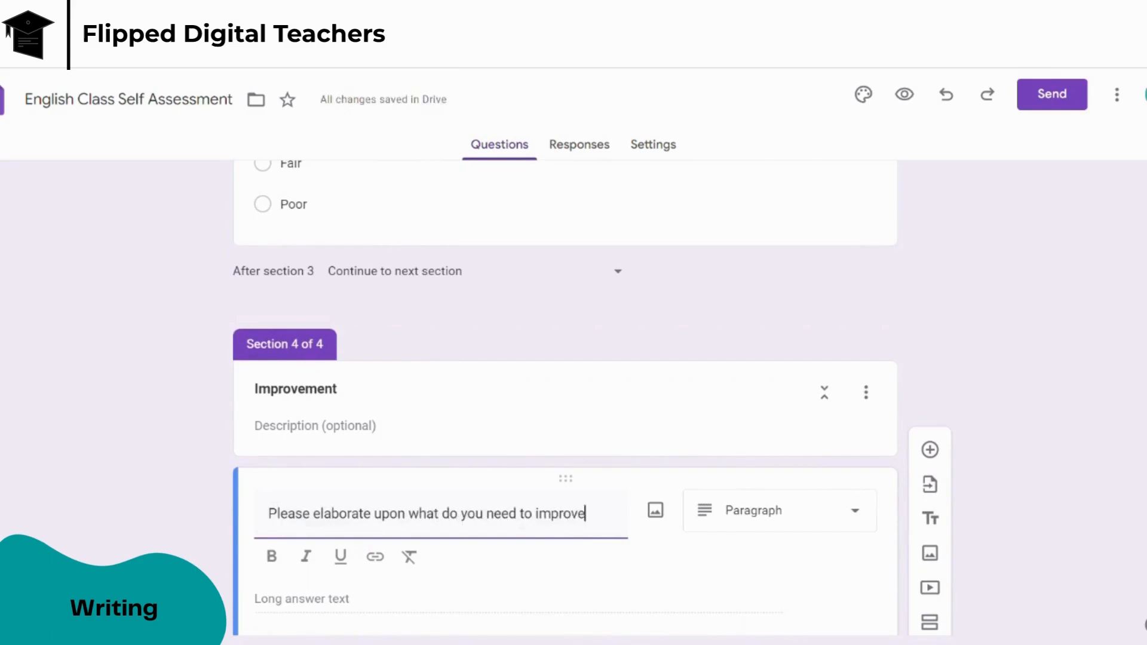
{"action": "left_click", "coordinate": [836, 531]}
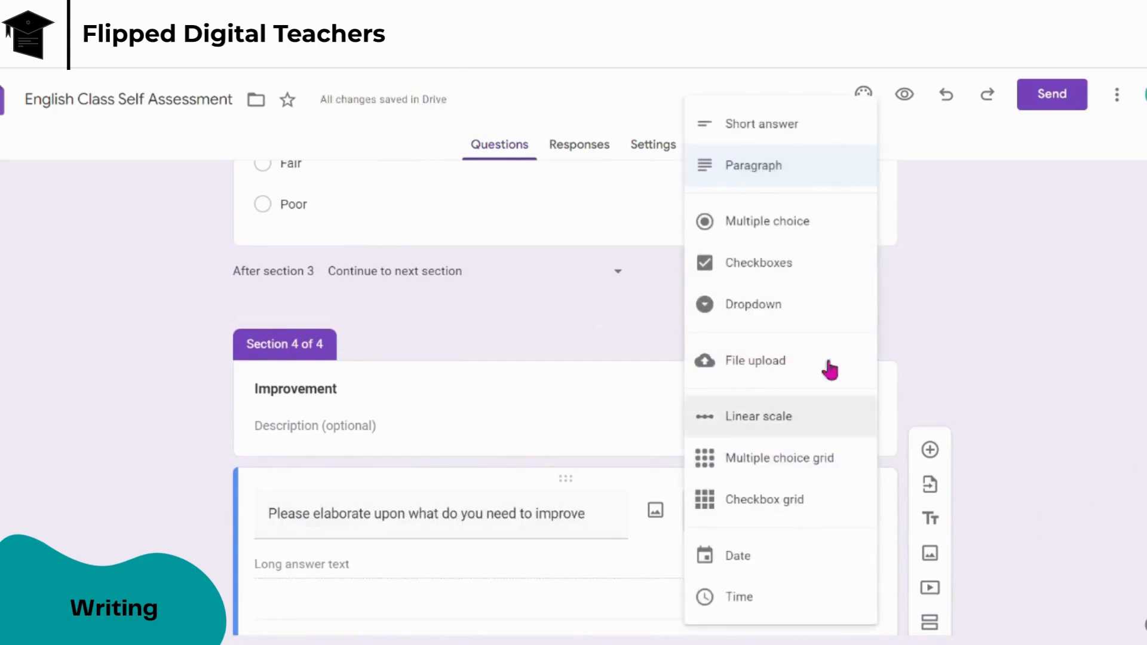
{"action": "left_click", "coordinate": [786, 174]}
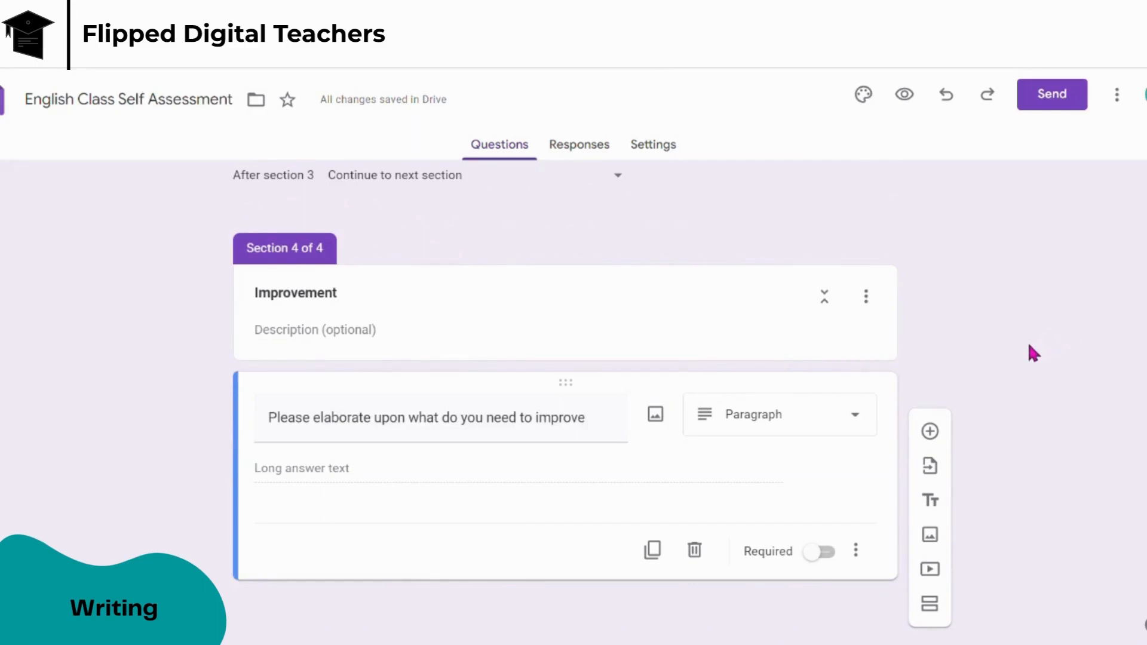
- Route the Poor answer of the effort satisfaction question to section 4 (Improvement)
{"action": "scroll", "coordinate": [1029, 346], "scroll_direction": "up", "scroll_amount": 3}
{"action": "scroll", "coordinate": [1029, 346], "scroll_direction": "up", "scroll_amount": 2}
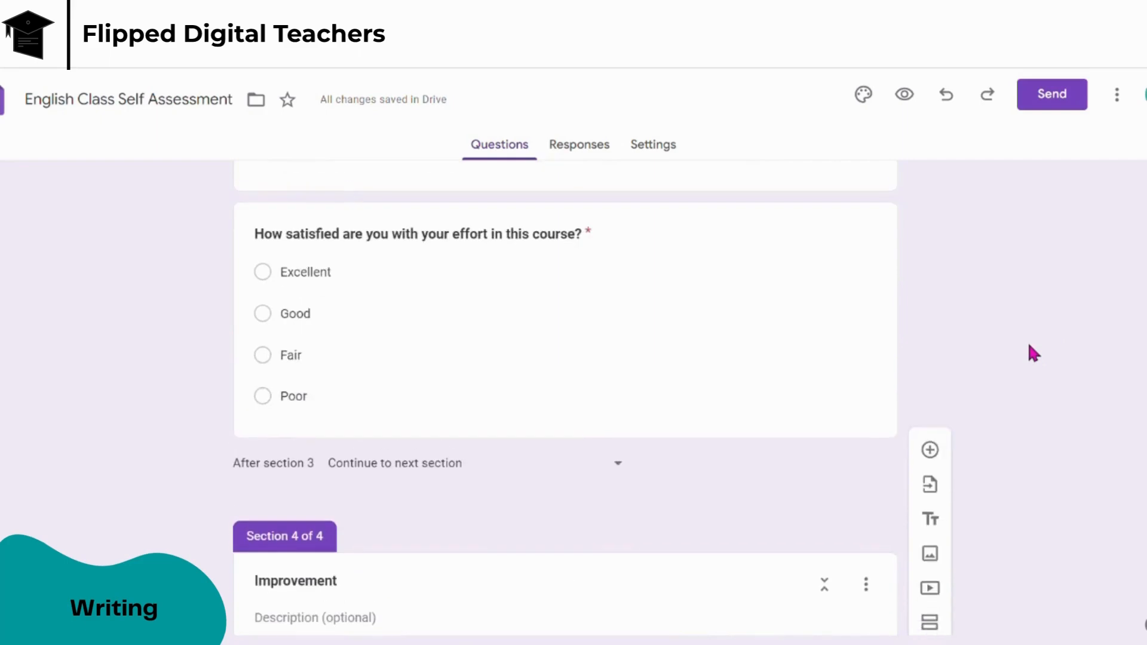
{"action": "left_click", "coordinate": [861, 411]}
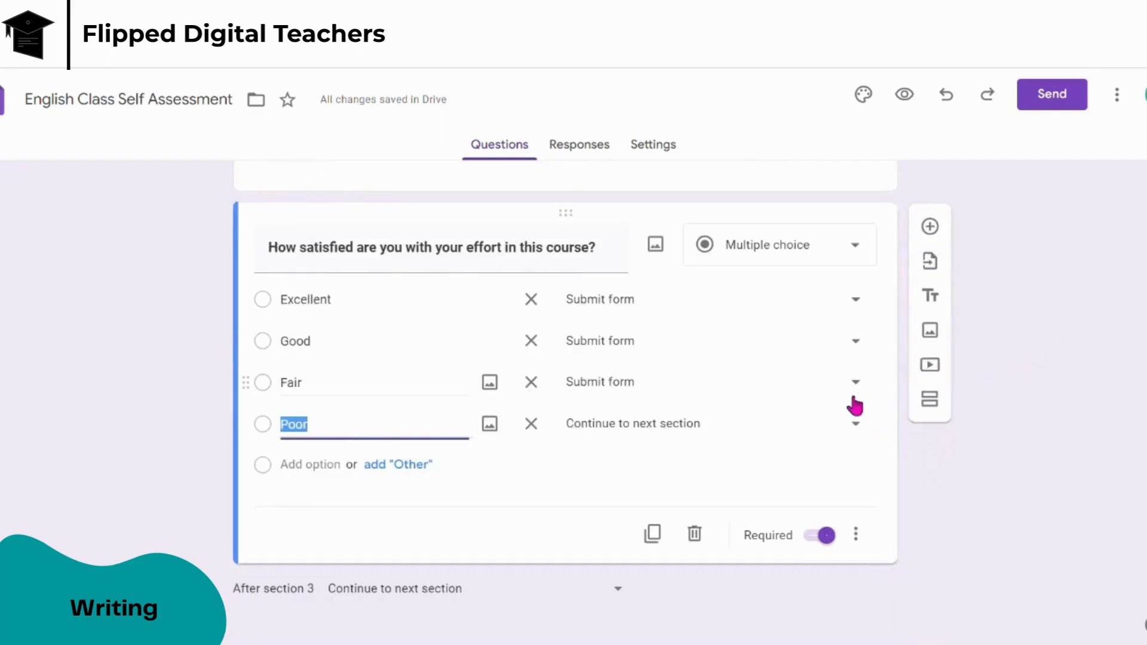
{"action": "left_click", "coordinate": [861, 437]}
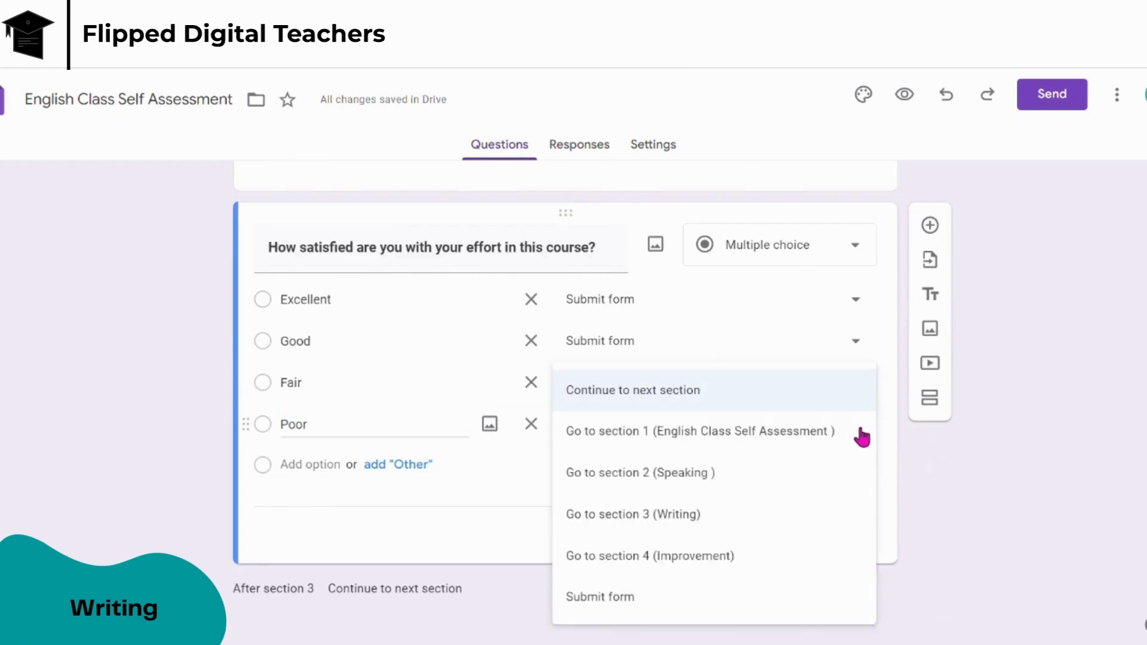
{"action": "left_click", "coordinate": [744, 568]}
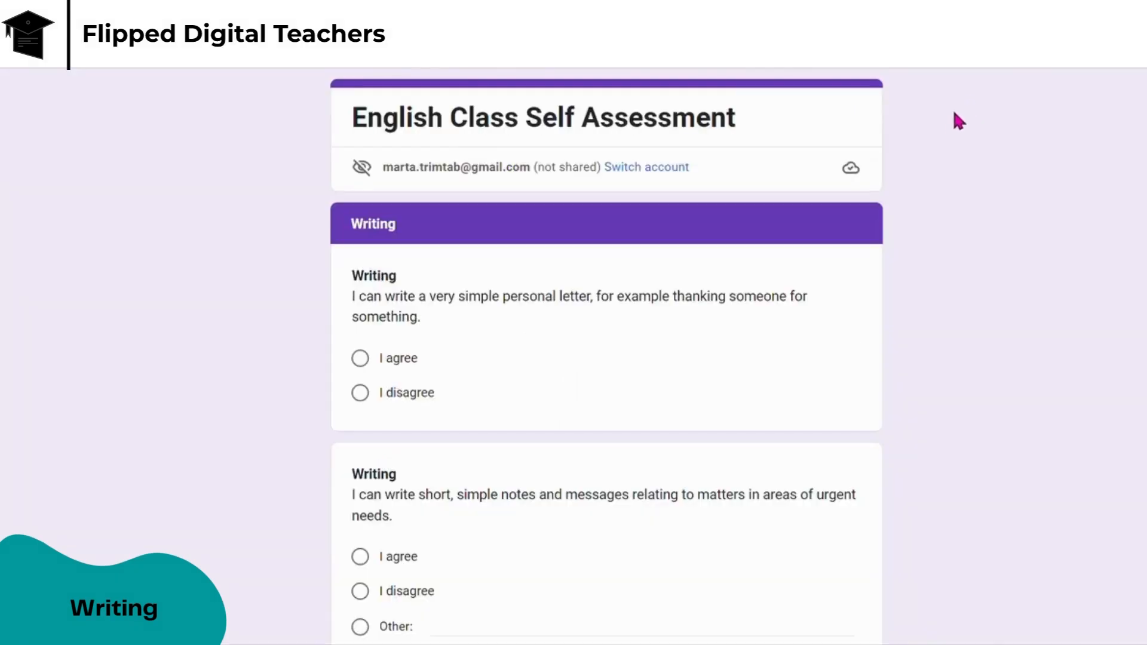
- Test the branching in the form preview by answering Poor to the effort satisfaction question and continuing to the next section
{"action": "scroll", "coordinate": [953, 132], "scroll_direction": "down", "scroll_amount": 1}
{"action": "scroll", "coordinate": [962, 180], "scroll_direction": "down", "scroll_amount": 5}
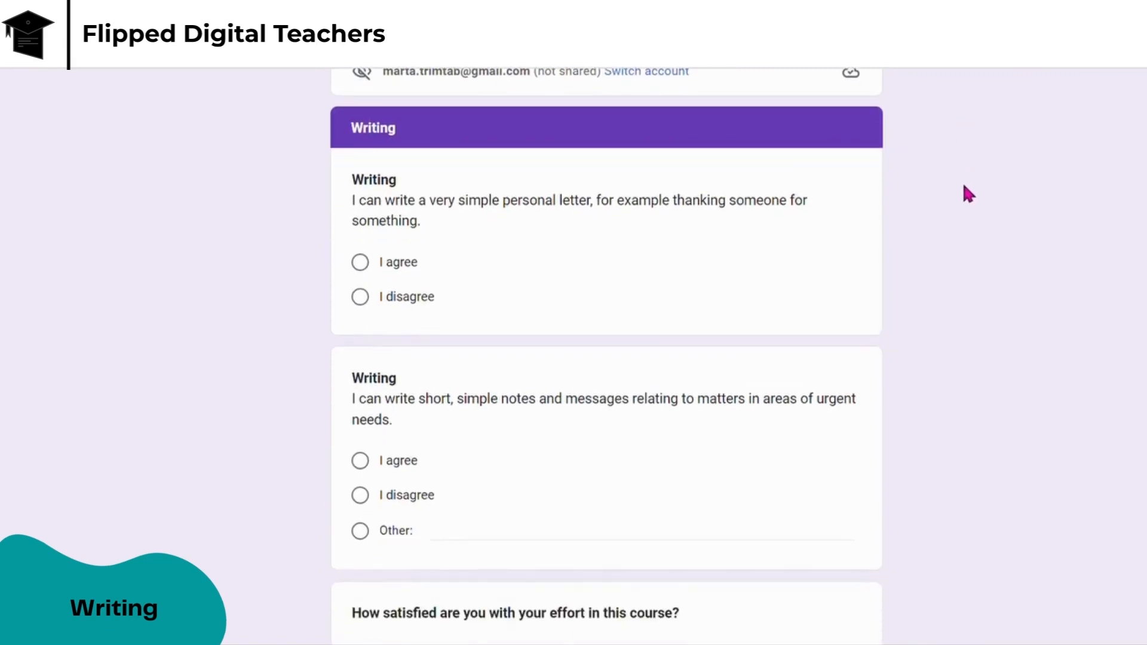
{"action": "scroll", "coordinate": [965, 190], "scroll_direction": "down", "scroll_amount": 2}
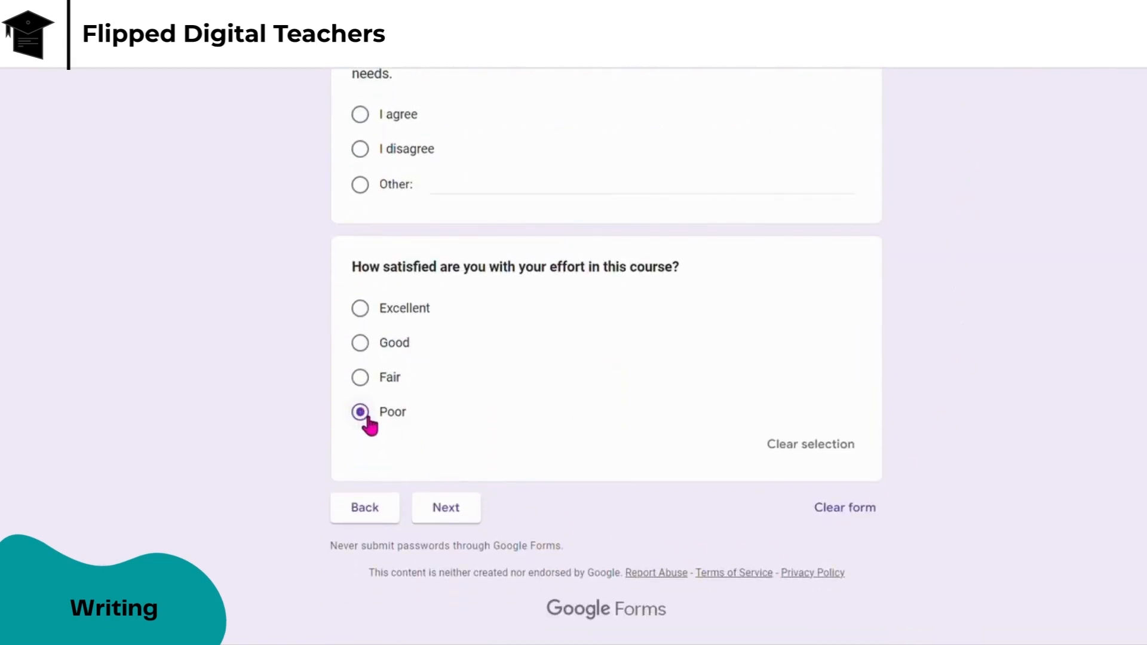
{"action": "left_click", "coordinate": [458, 517]}
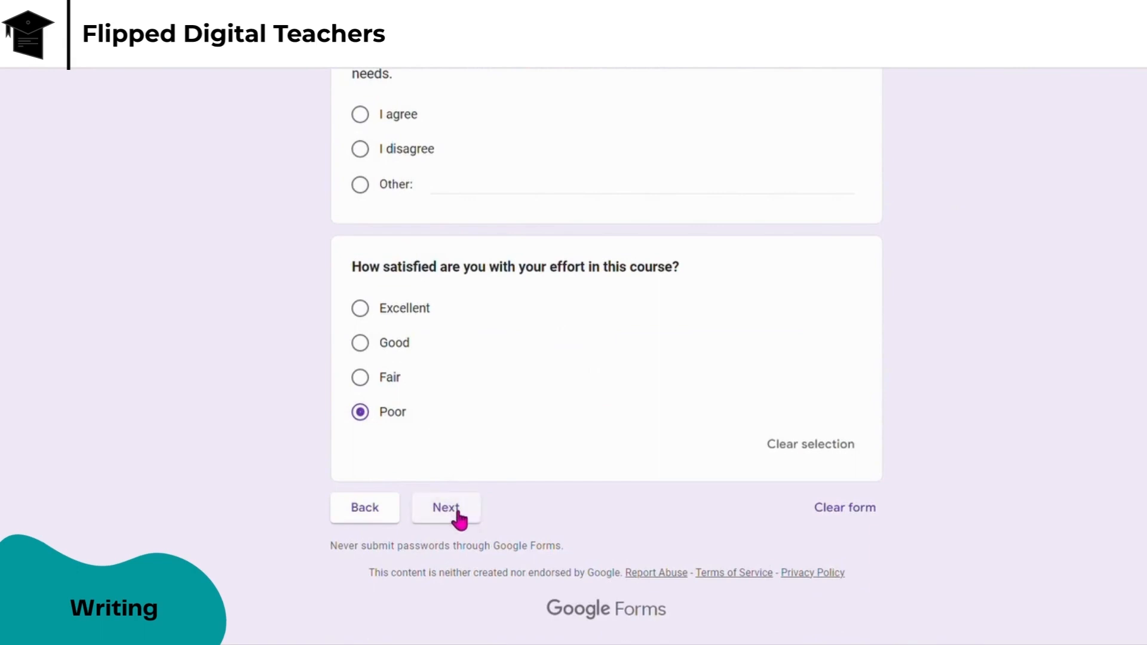